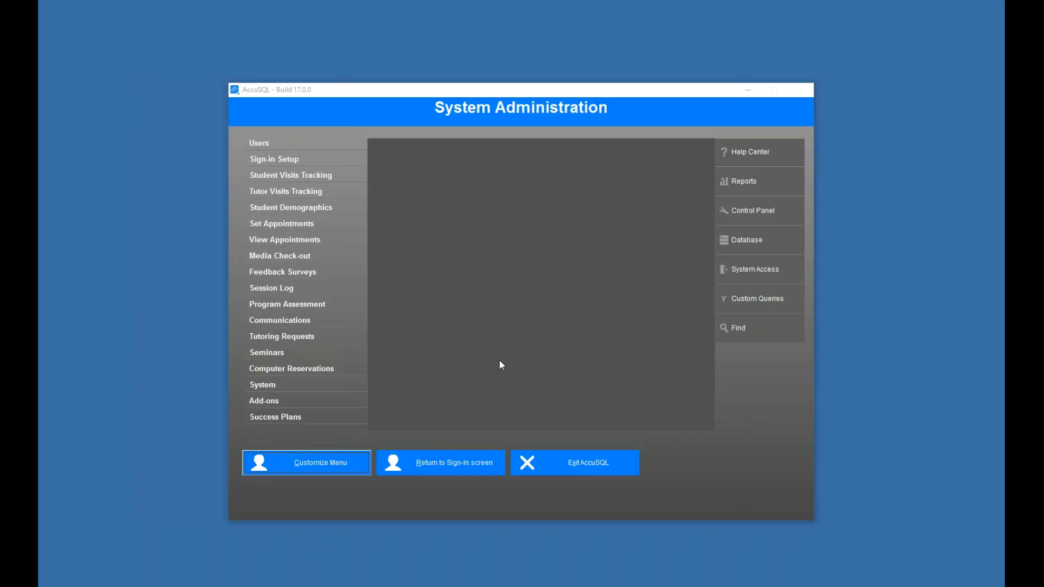
Open the Scheduled Tasks list from the System Options section of the System setup
{"action": "left_click", "coordinate": [320, 387]}
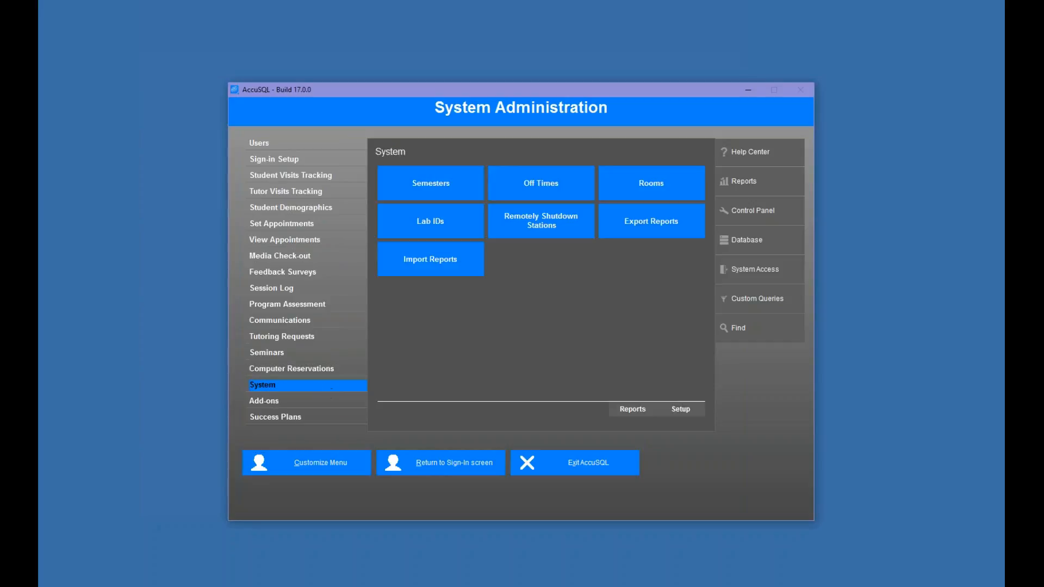
{"action": "left_click", "coordinate": [701, 410]}
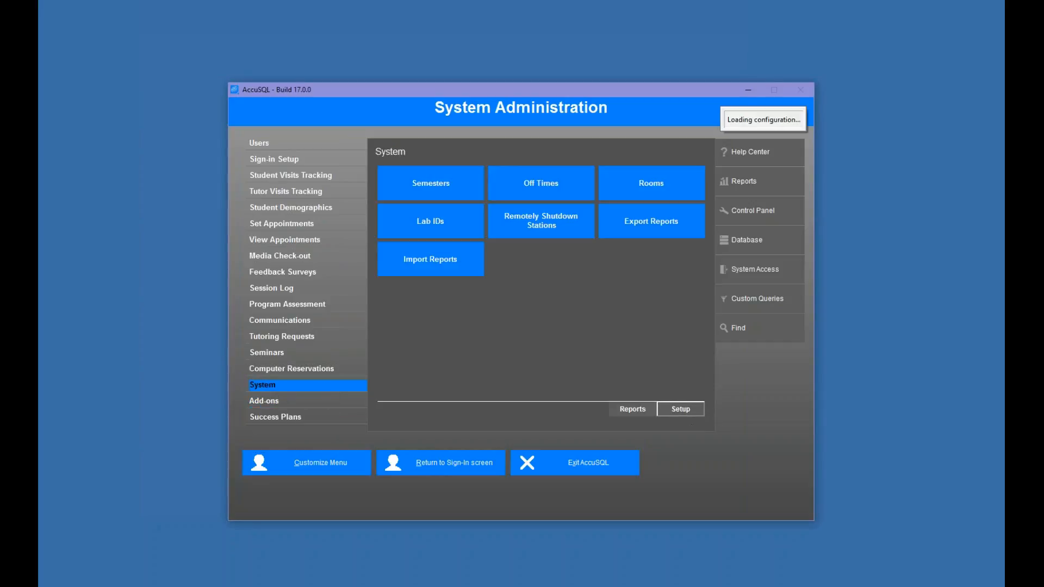
{"action": "left_click", "coordinate": [271, 175]}
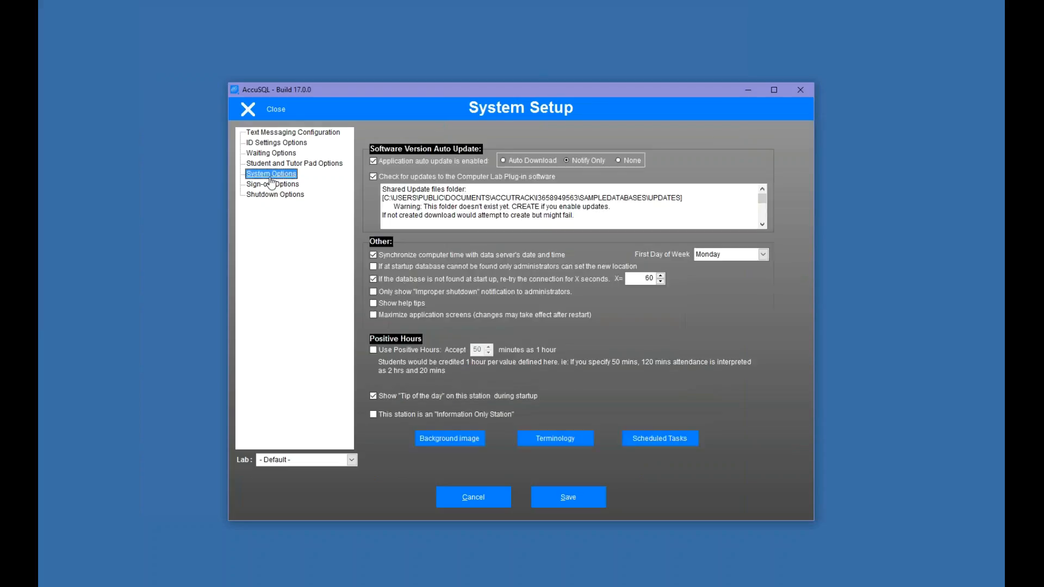
{"action": "left_click", "coordinate": [650, 443]}
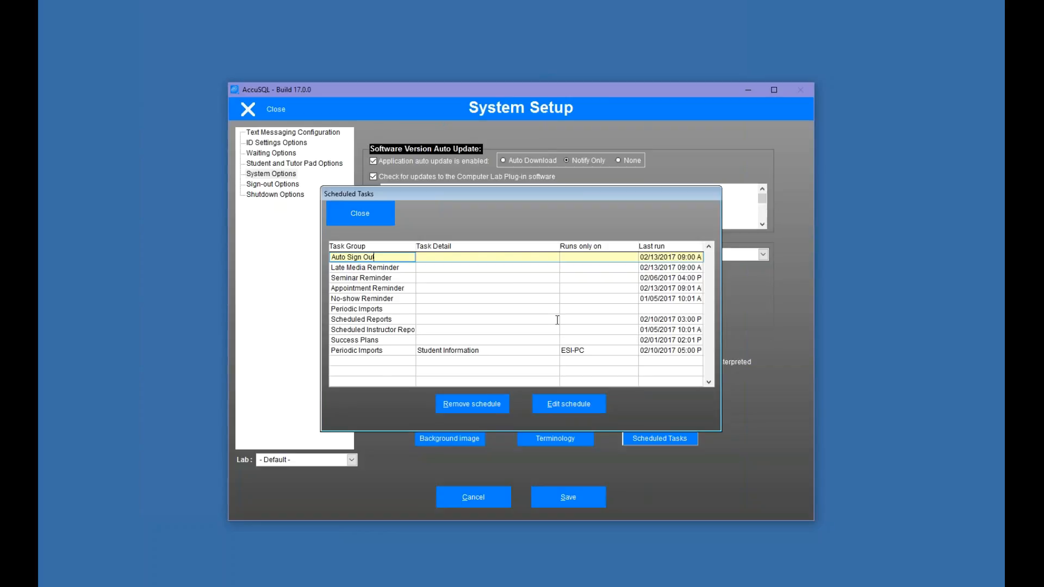
Review the scheduled task groups one by one, from Late Media Reminder through both Periodic Imports entries
{"action": "key", "text": "Down"}
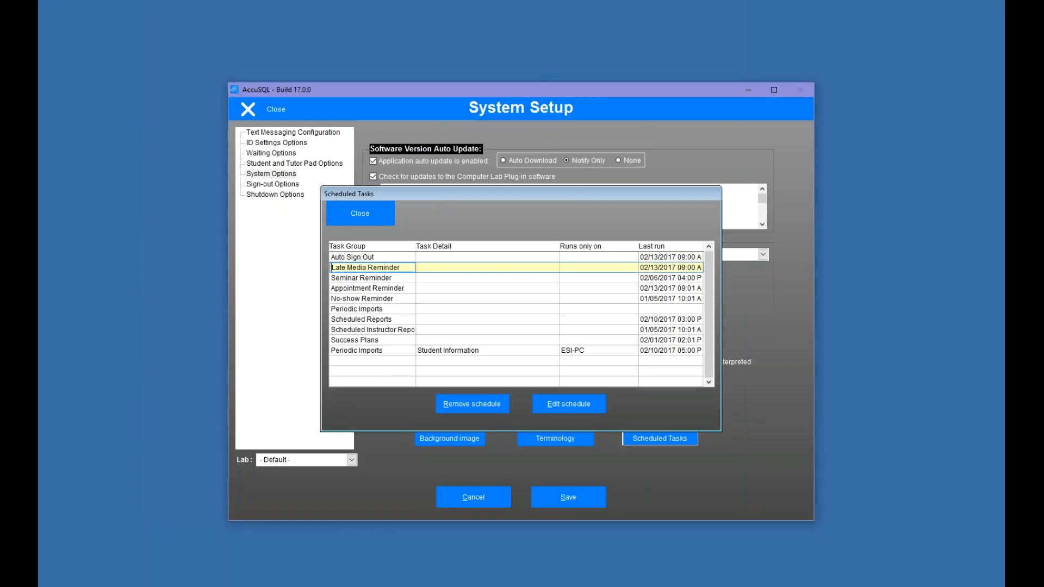
{"action": "key", "text": "Down"}
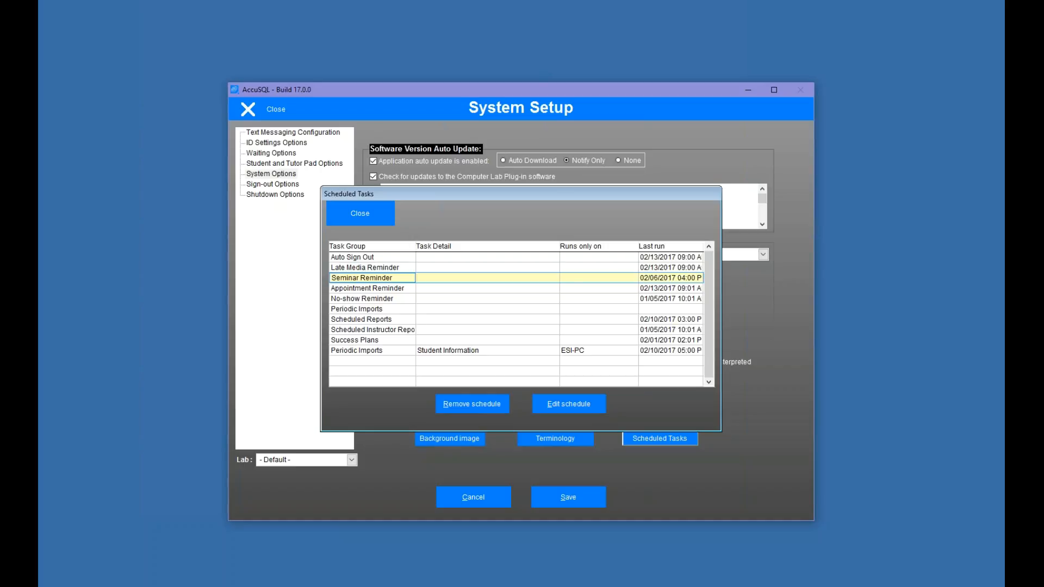
{"action": "left_click", "coordinate": [368, 288]}
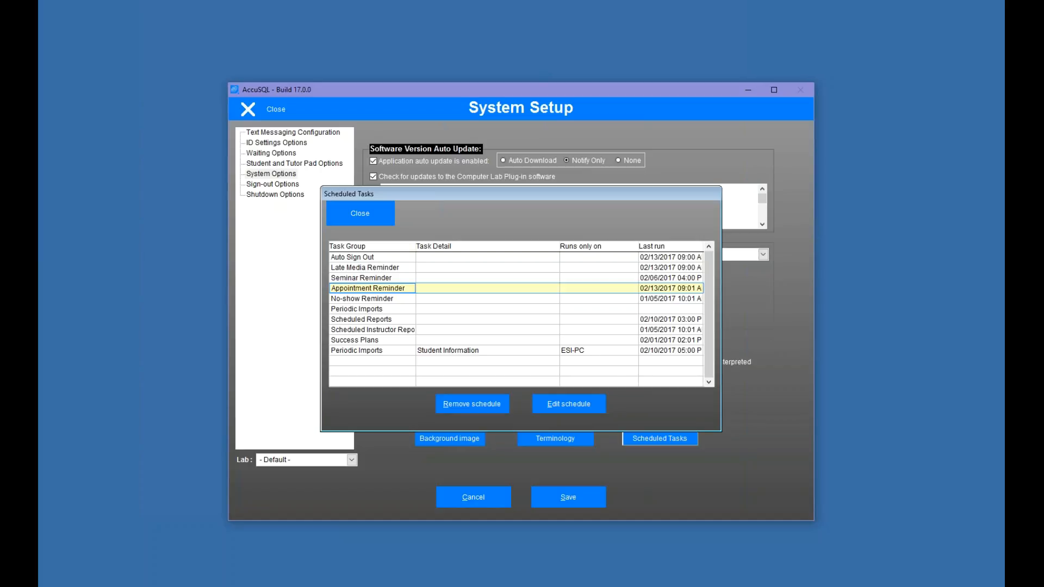
{"action": "left_click", "coordinate": [362, 298]}
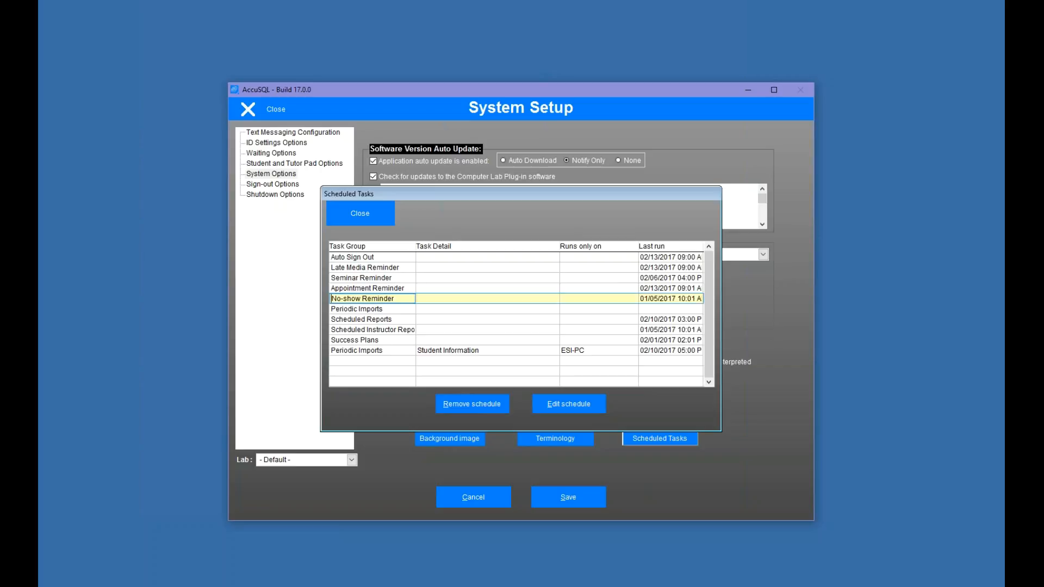
{"action": "left_click", "coordinate": [357, 309]}
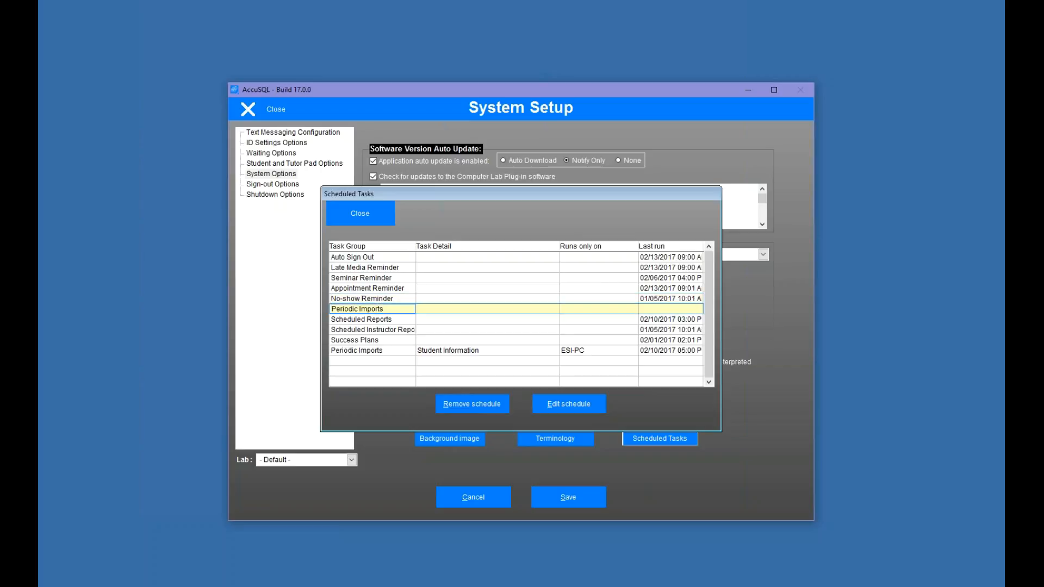
{"action": "left_click", "coordinate": [361, 319]}
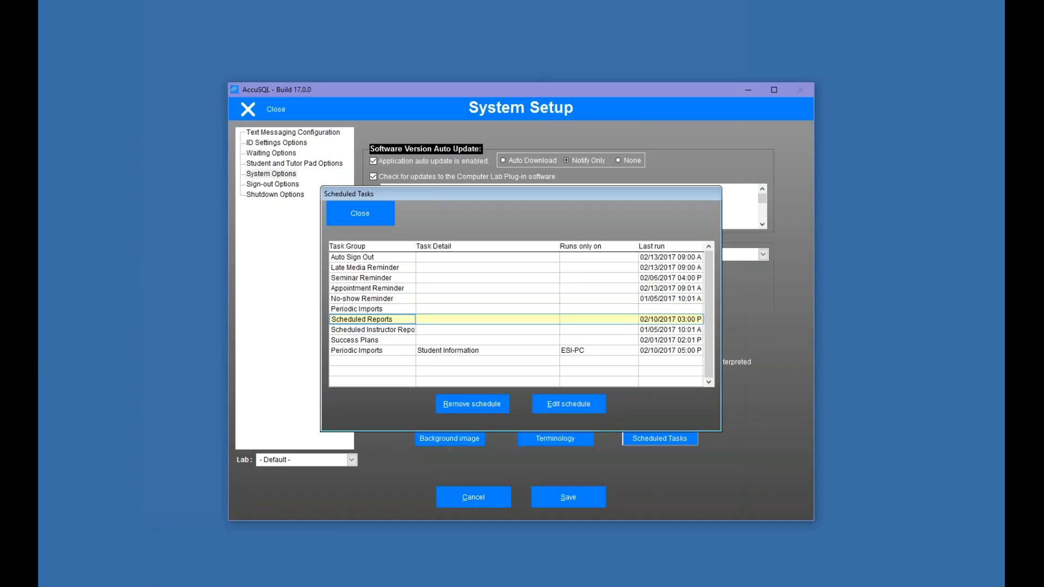
{"action": "left_click", "coordinate": [372, 329]}
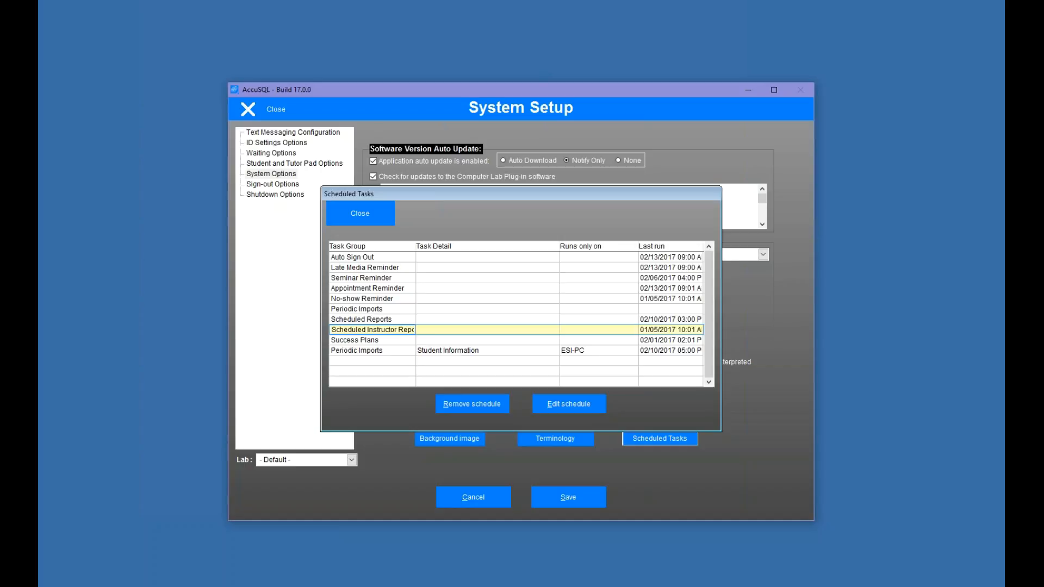
{"action": "key", "text": "Down"}
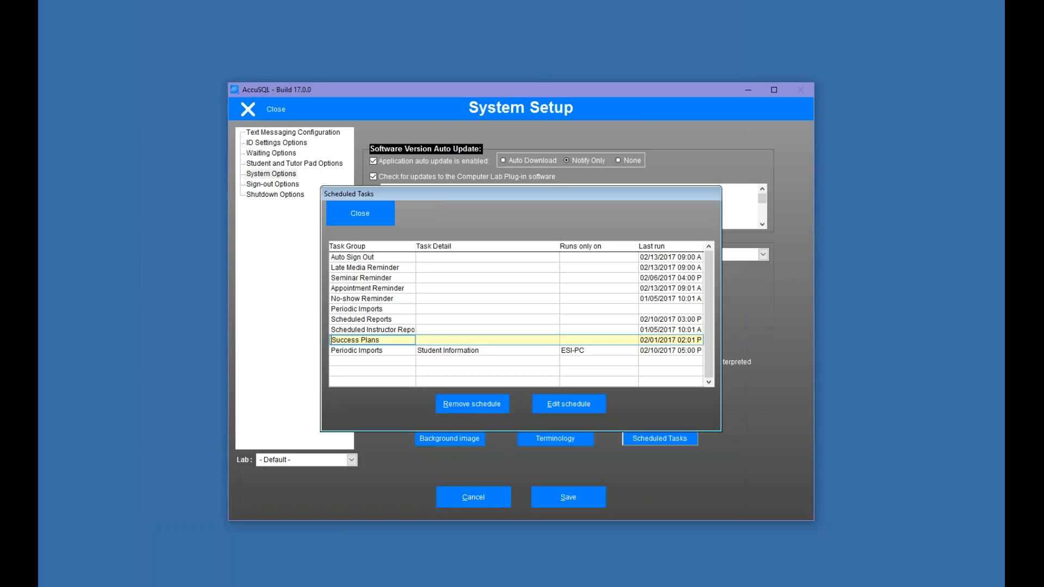
{"action": "left_click", "coordinate": [357, 350]}
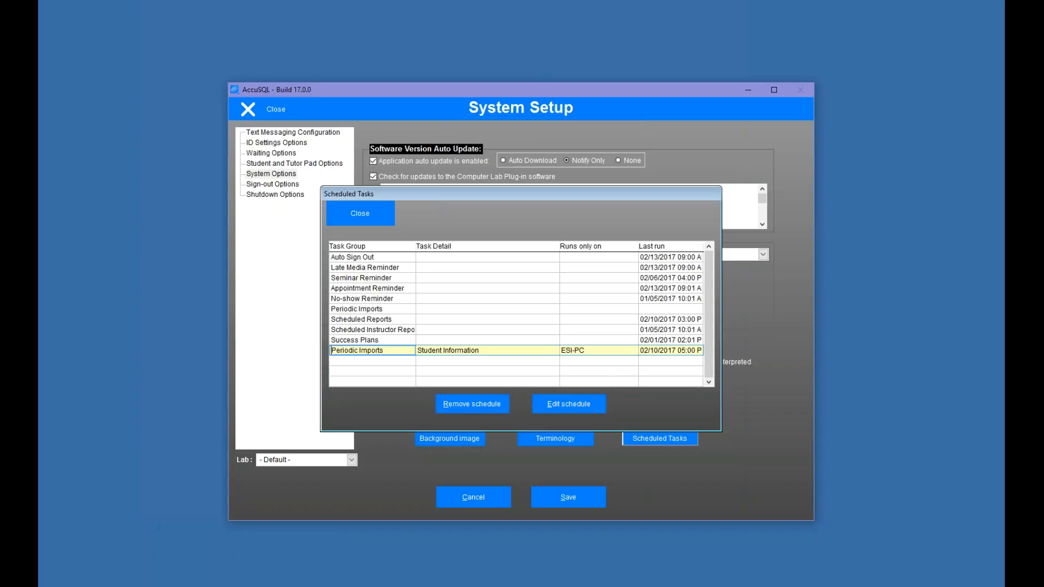
{"action": "left_click", "coordinate": [383, 310]}
{"action": "left_click", "coordinate": [389, 351]}
View the schedule of the Auto Sign Out task and leave it without saving
{"action": "left_click", "coordinate": [398, 260]}
{"action": "left_click", "coordinate": [572, 412]}
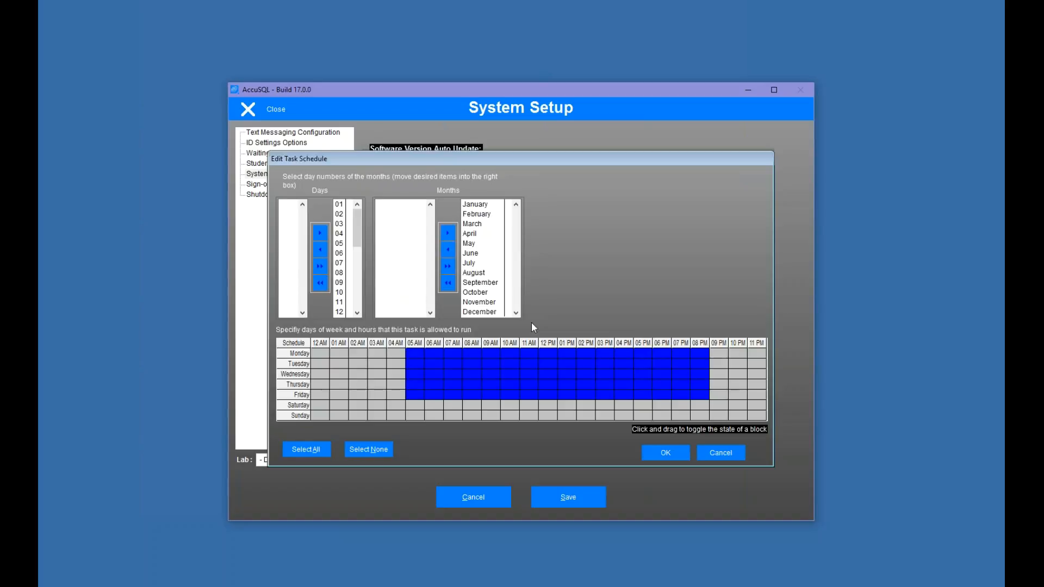
{"action": "left_click", "coordinate": [721, 453]}
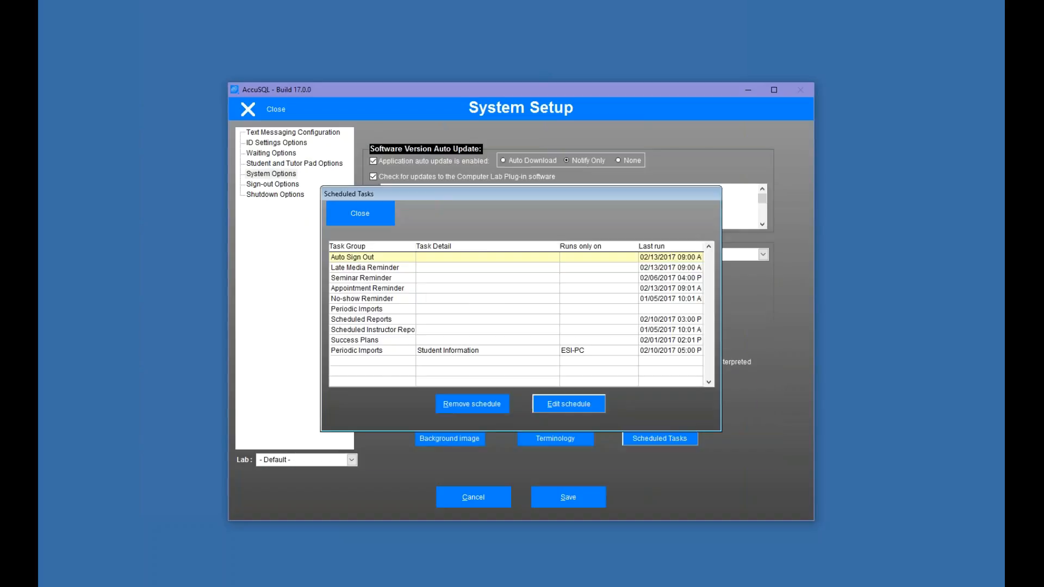
Clear the Auto Sign Out schedule and allow it Monday to Friday in the 05 AM through 08 PM blocks, confirming the change
{"action": "left_click", "coordinate": [376, 256]}
{"action": "left_click", "coordinate": [556, 409]}
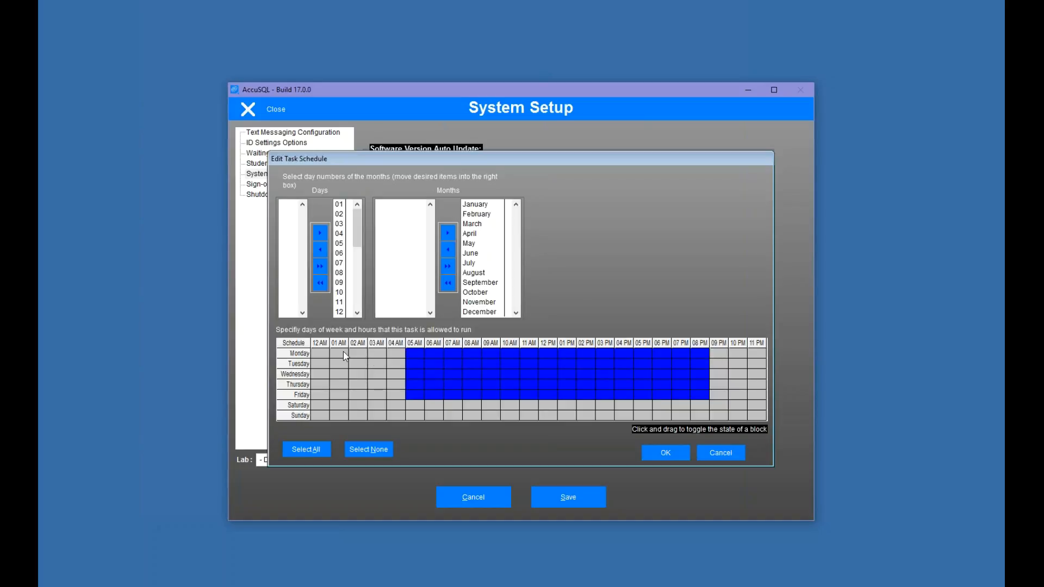
{"action": "left_click_drag", "start_coordinate": [344, 351], "coordinate": [700, 406]}
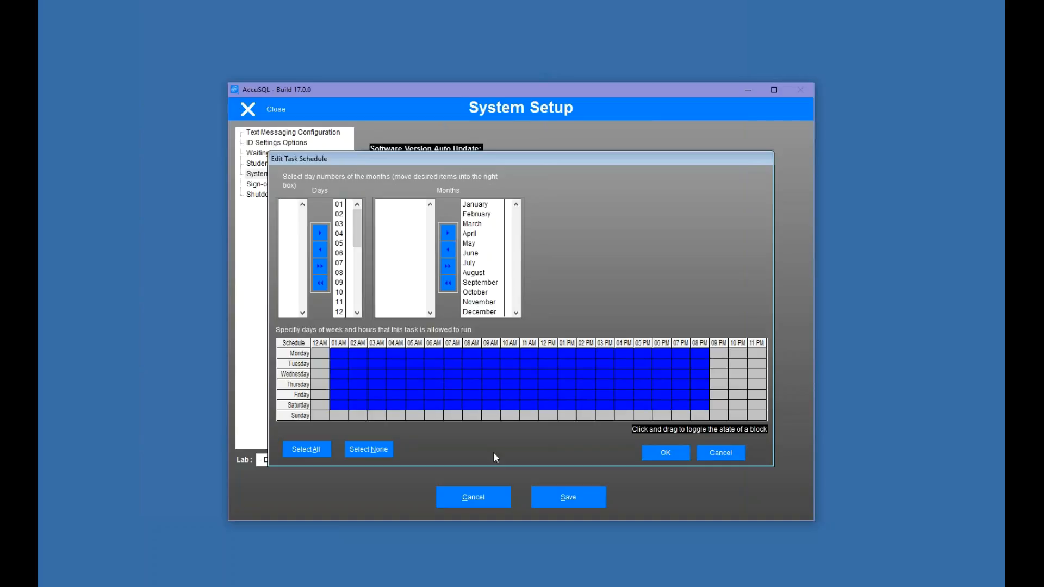
{"action": "left_click", "coordinate": [368, 450]}
{"action": "left_click_drag", "start_coordinate": [412, 353], "coordinate": [696, 396]}
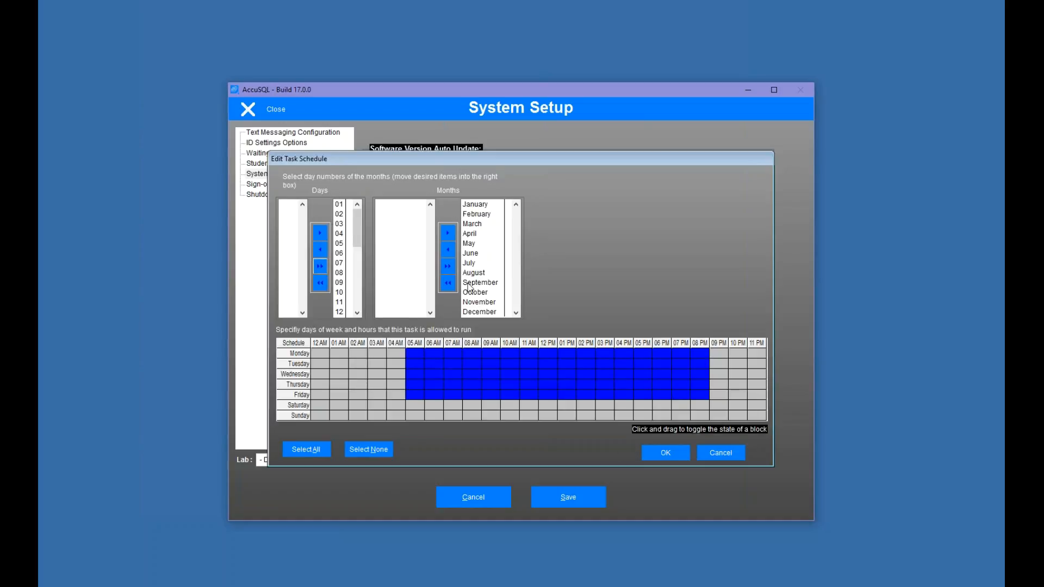
{"action": "left_click", "coordinate": [660, 451]}
View the allowed run hours of the Late Media Reminder task and leave its schedule unsaved
{"action": "left_click", "coordinate": [365, 268]}
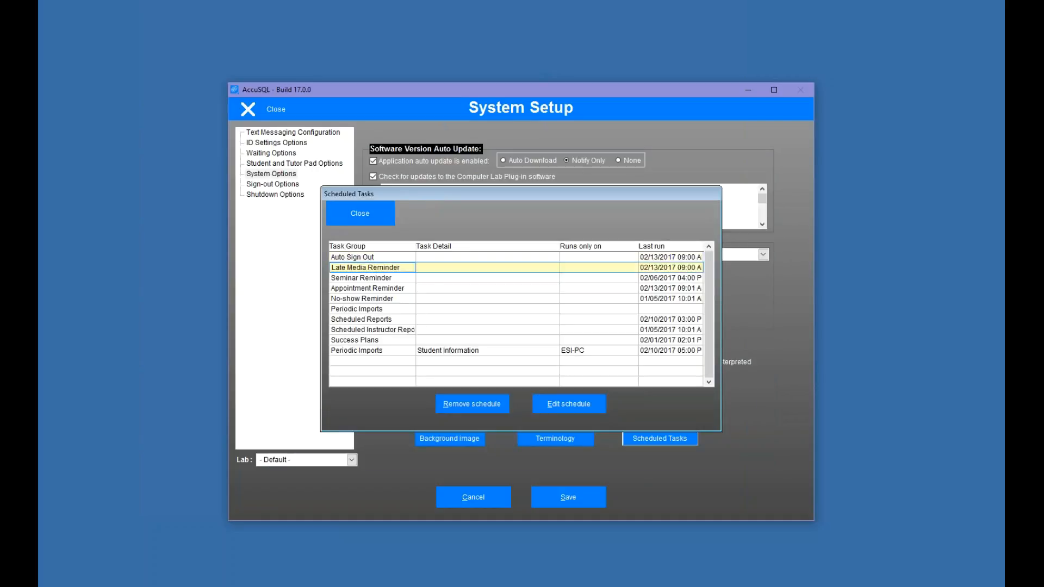
{"action": "left_click", "coordinate": [569, 403]}
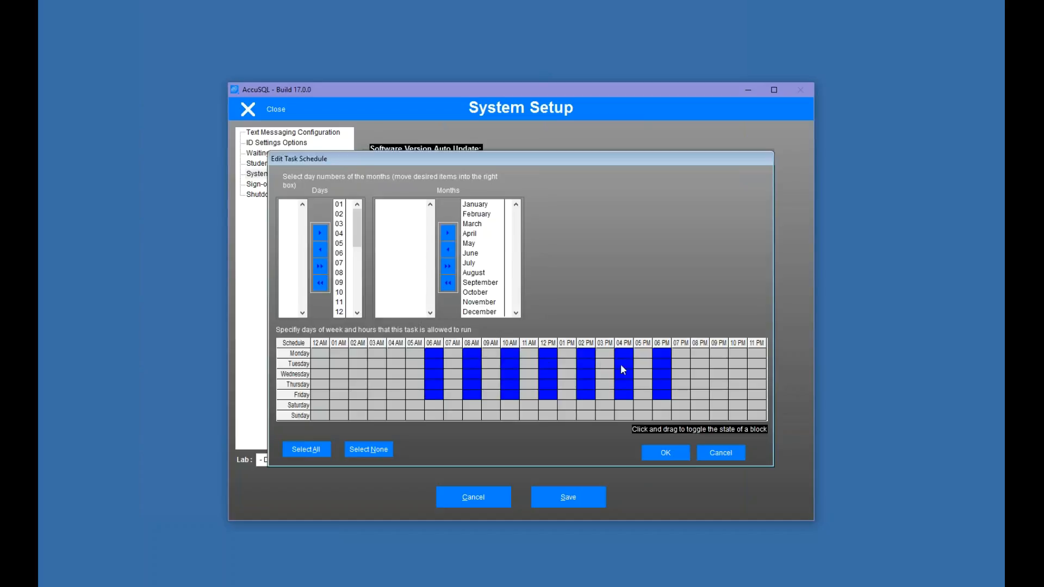
{"action": "left_click", "coordinate": [721, 454]}
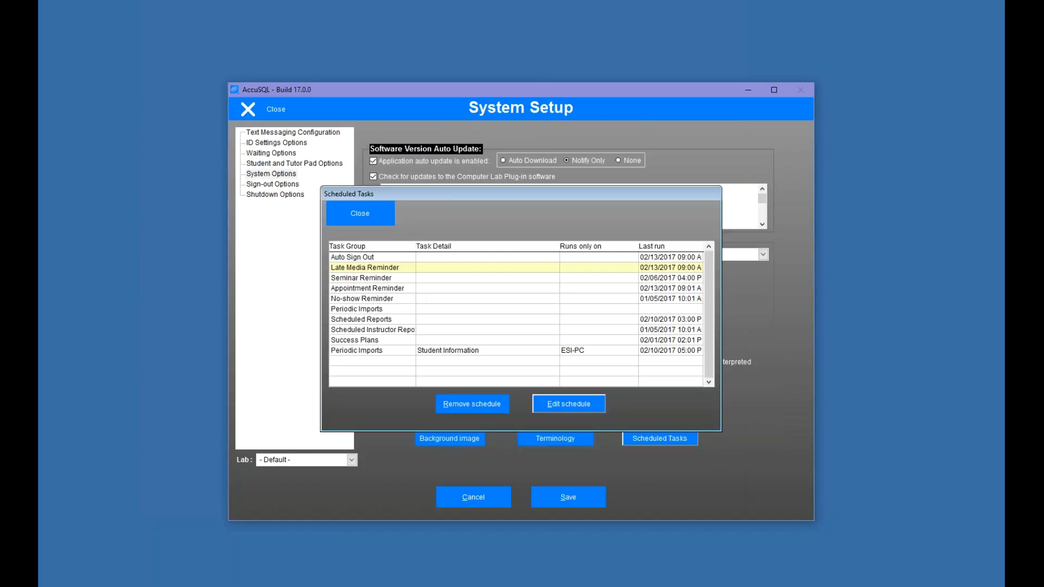
View the allowed run hours of the Appointment Reminder task and select the No-show Reminder task
{"action": "left_click", "coordinate": [403, 288]}
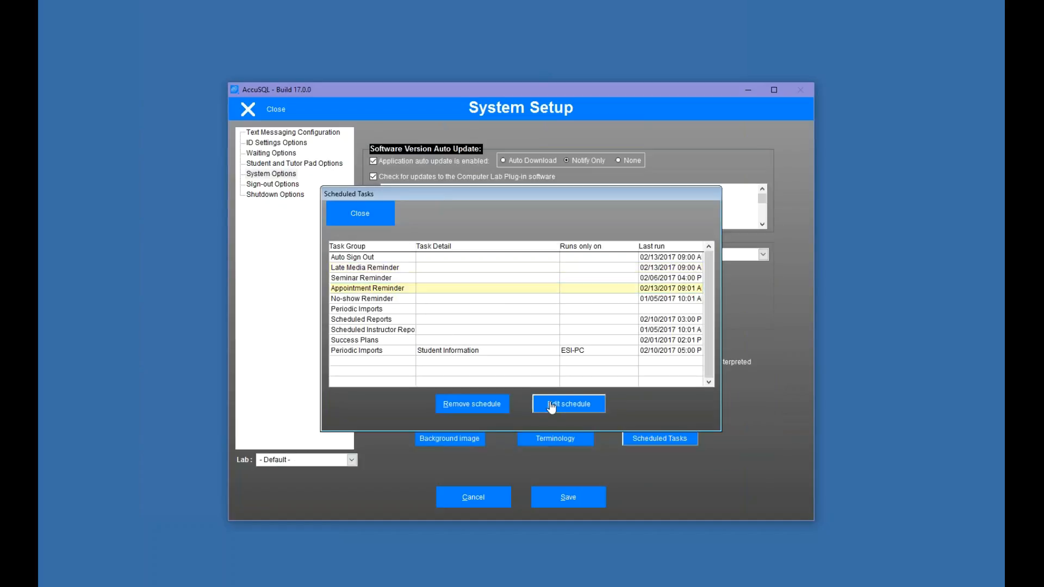
{"action": "left_click", "coordinate": [568, 404]}
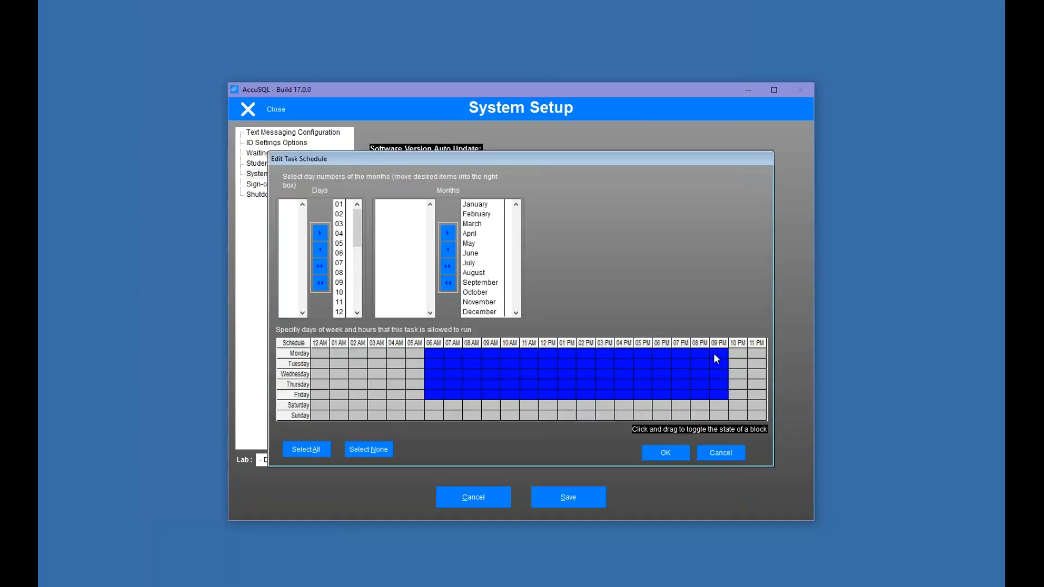
{"action": "left_click", "coordinate": [673, 453]}
{"action": "left_click", "coordinate": [382, 299]}
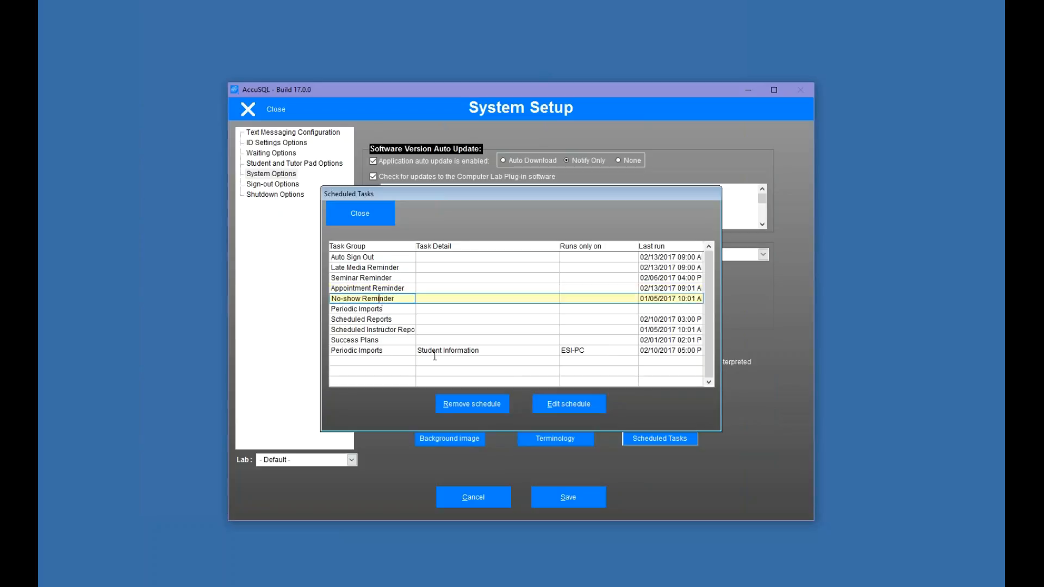
Close the Scheduled Tasks list and System Setup, and exit AccuSQL
{"action": "left_click", "coordinate": [367, 215]}
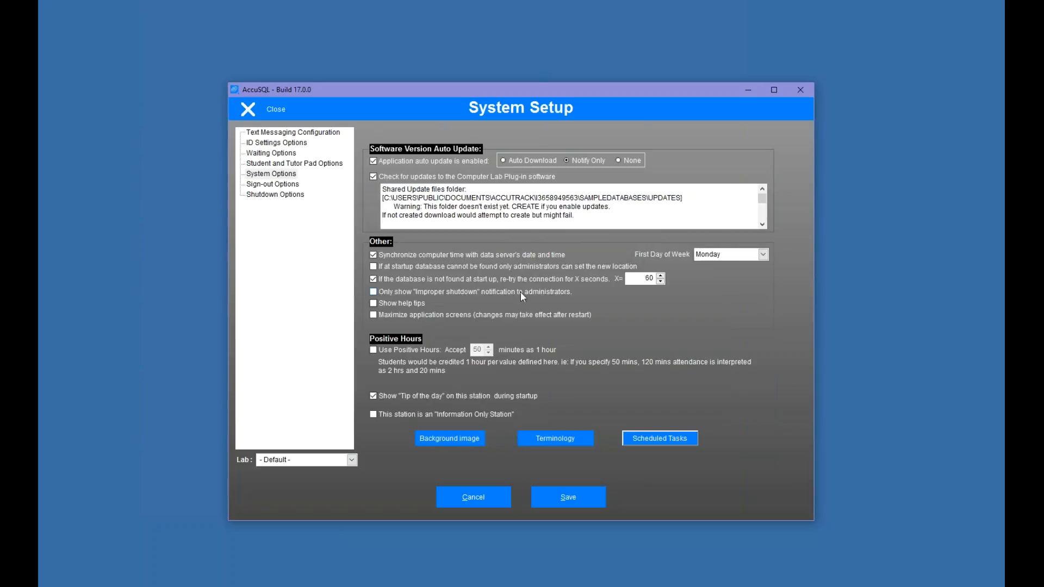
{"action": "left_click", "coordinate": [260, 111]}
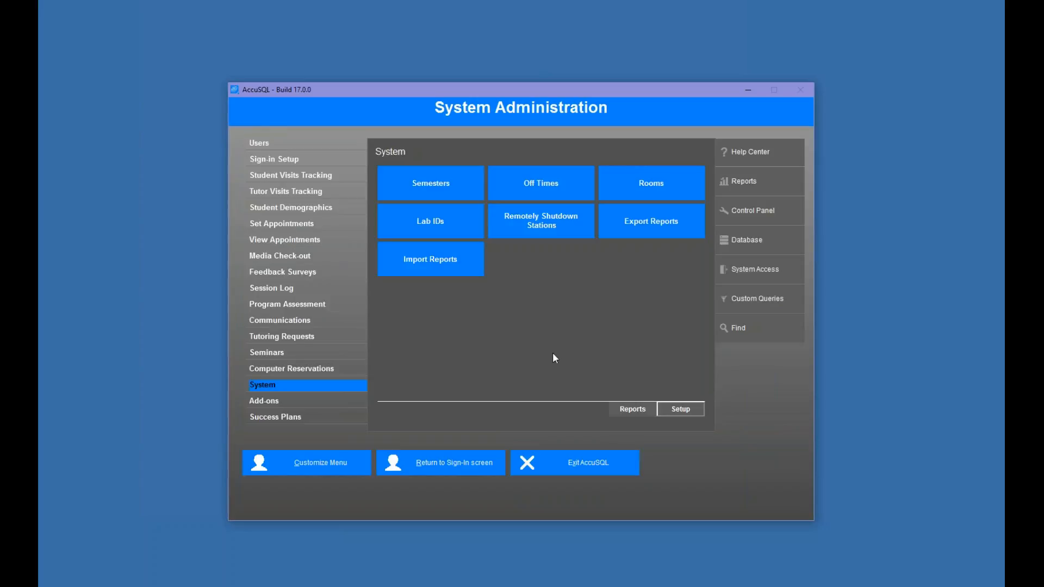
{"action": "left_click", "coordinate": [571, 469]}
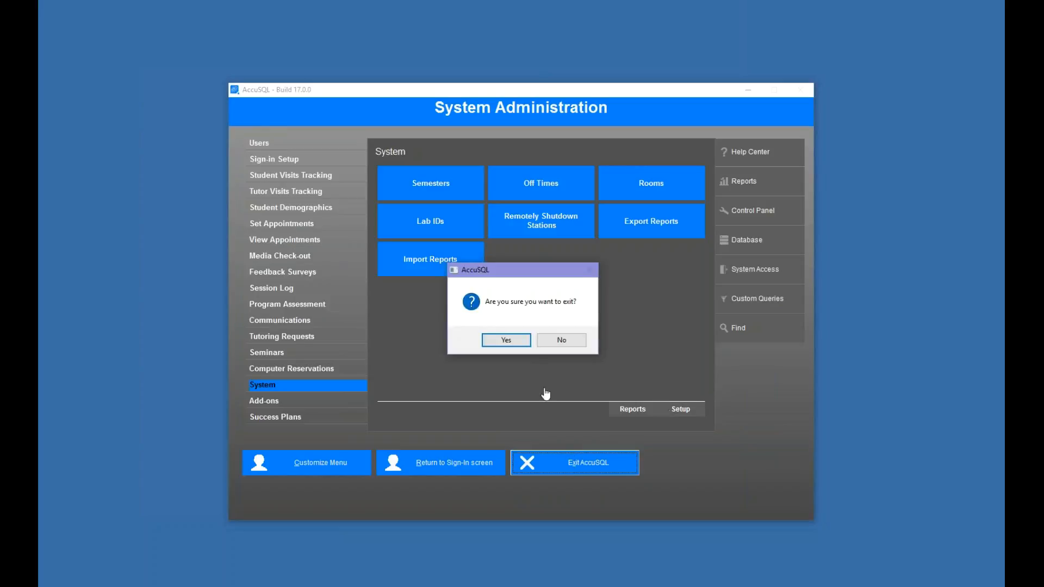
{"action": "left_click", "coordinate": [506, 343]}
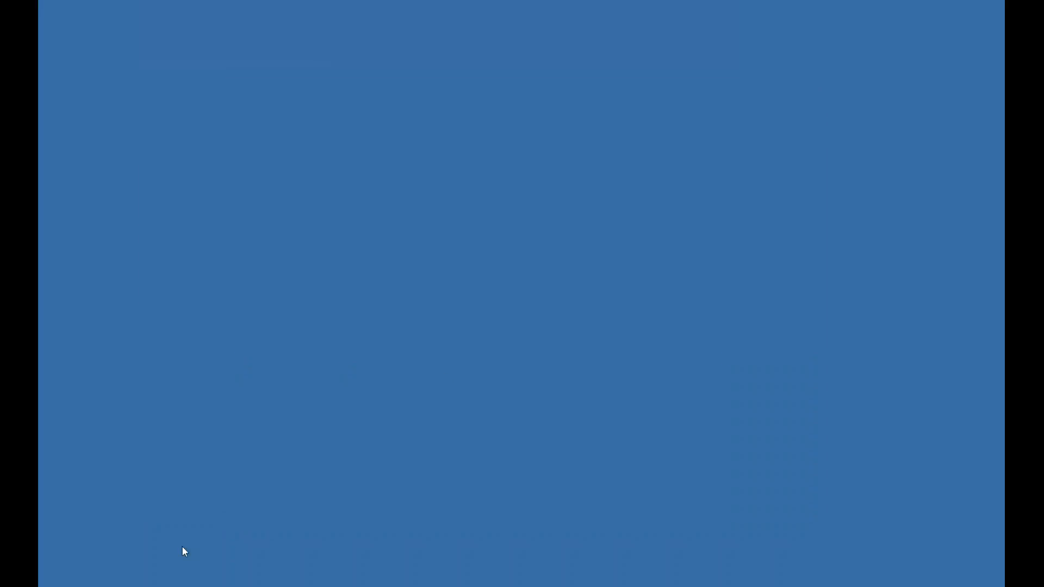
Switch to File Explorer's AccuSQL2017 program folder and select AccuTRConsole.exe
{"action": "left_click", "coordinate": [134, 586]}
{"action": "left_click", "coordinate": [125, 549]}
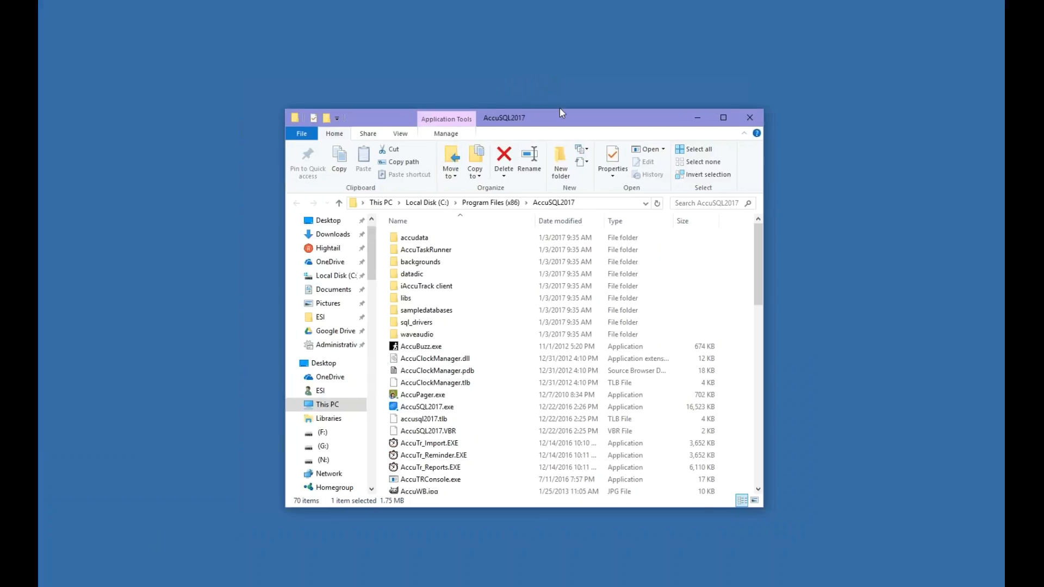
{"action": "left_click_drag", "start_coordinate": [559, 111], "coordinate": [526, 81]}
{"action": "left_click_drag", "start_coordinate": [726, 224], "coordinate": [725, 279]}
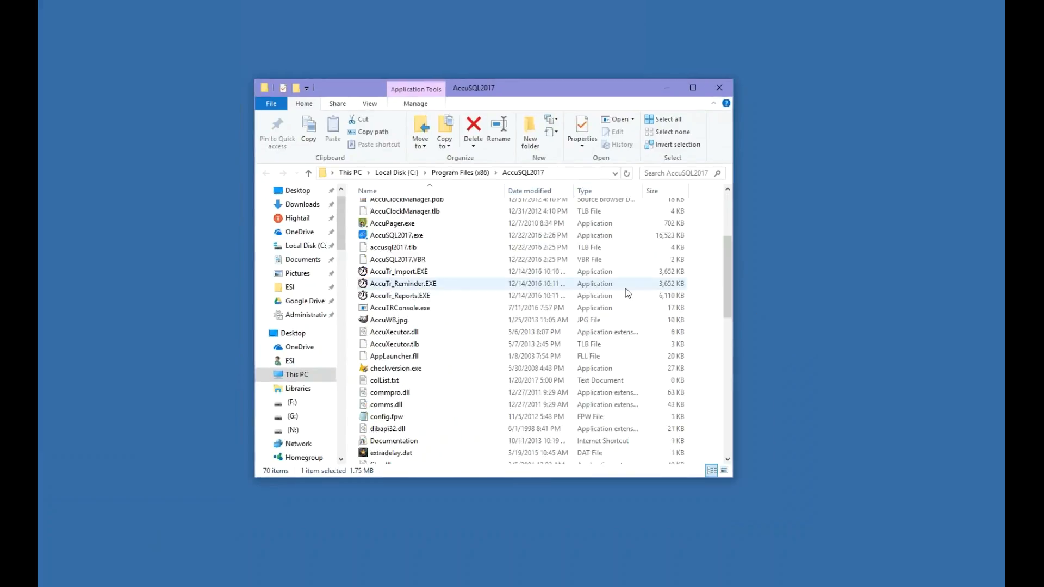
{"action": "left_click", "coordinate": [400, 309]}
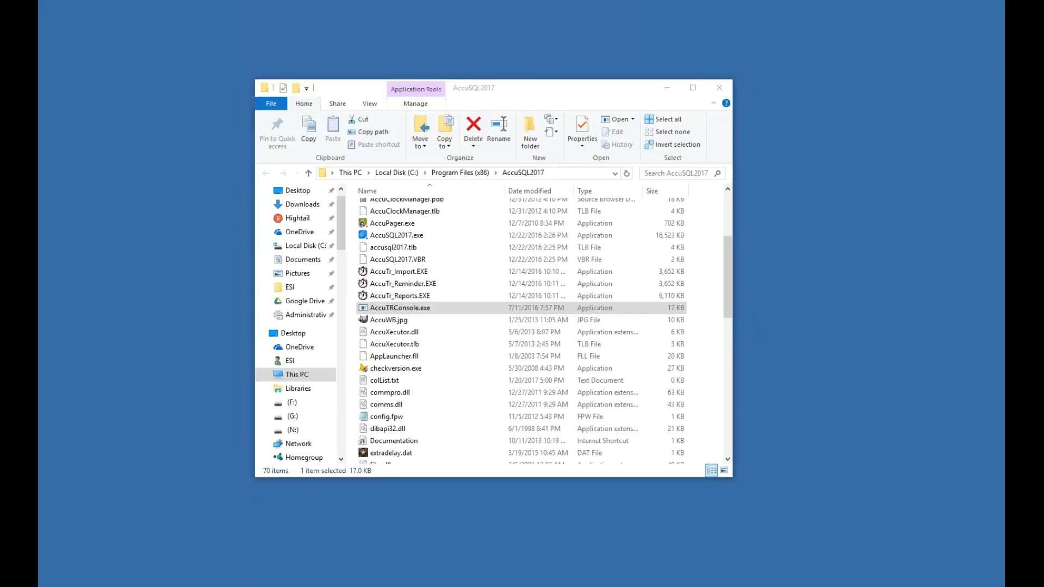
Find the Run app through Windows search and use it to run shell:common startup
{"action": "key", "text": "super+s"}
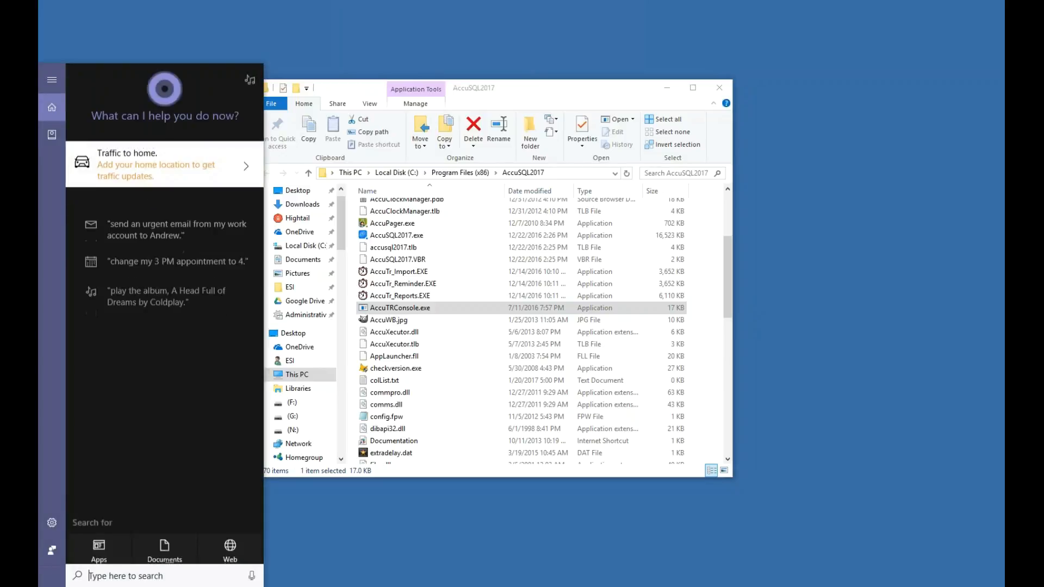
{"action": "type", "text": "shell:common startup"}
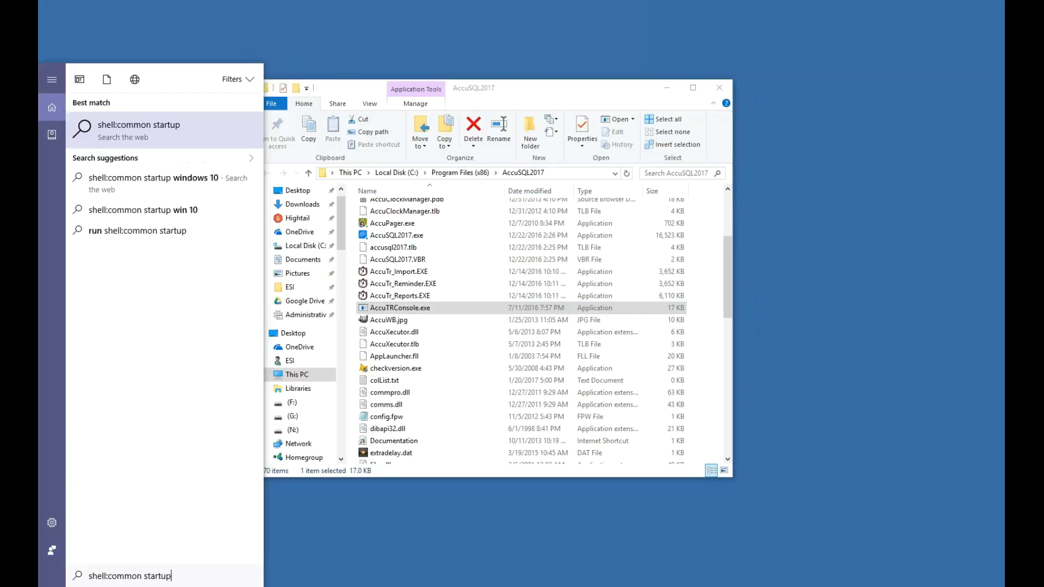
{"action": "key", "text": "ctrl+a"}
{"action": "type", "text": "run"}
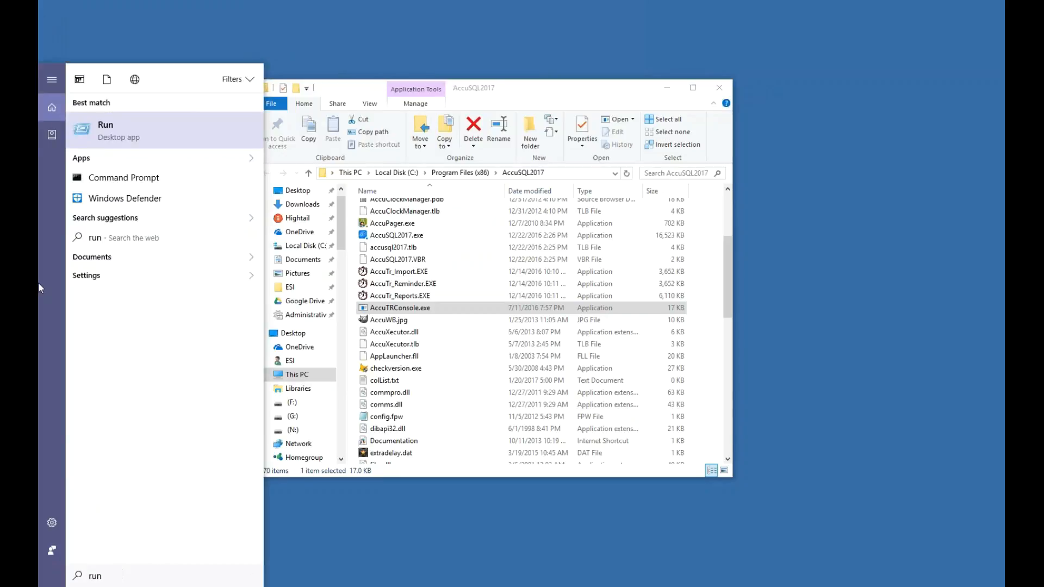
{"action": "left_click", "coordinate": [145, 125]}
{"action": "type", "text": "shell:common startup"}
{"action": "left_click", "coordinate": [137, 562]}
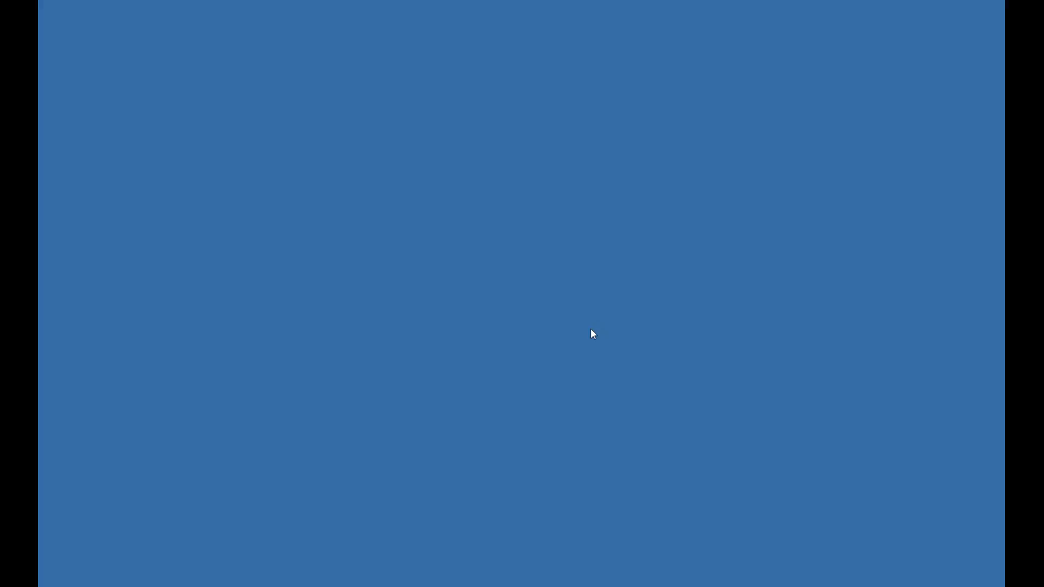
Switch to File Explorer and open an additional window showing This PC
{"action": "mouse_move", "coordinate": [134, 585]}
{"action": "left_click", "coordinate": [135, 546]}
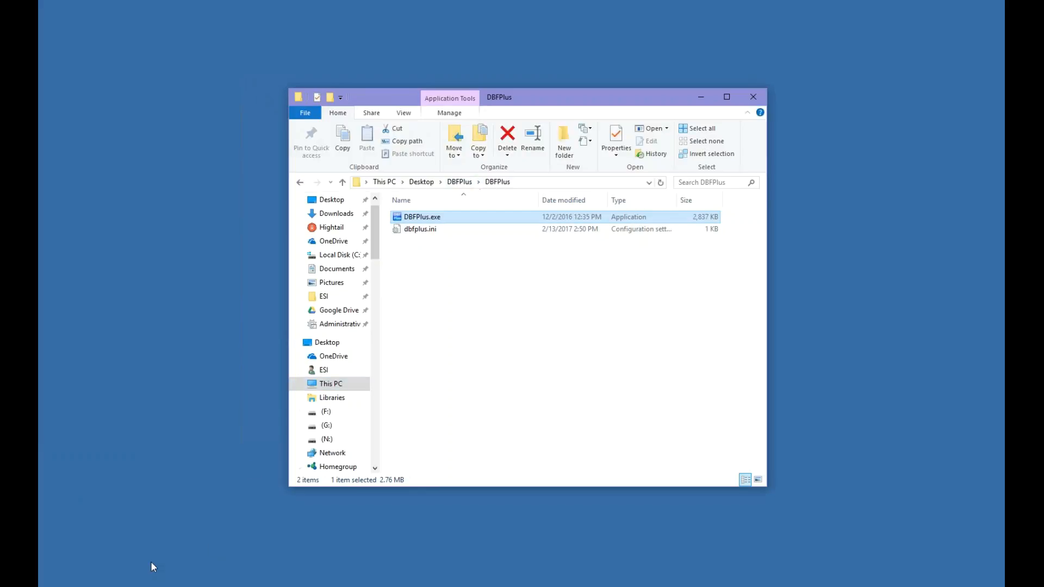
{"action": "right_click", "coordinate": [51, 582]}
{"action": "left_click", "coordinate": [87, 501]}
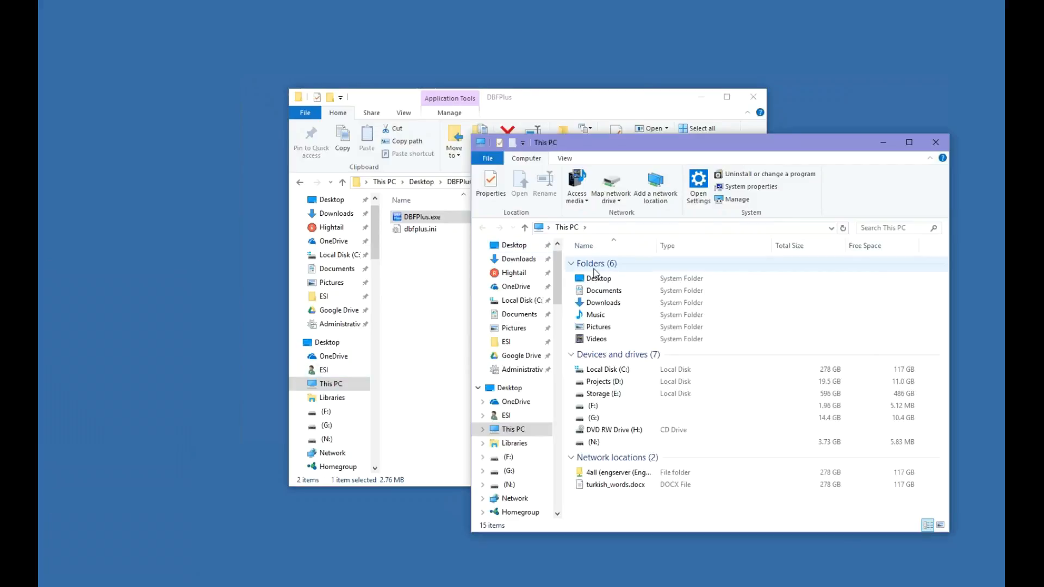
Browse to the AccuSQL2017 folder inside Program Files (x86) on Local Disk (C:)
{"action": "left_click", "coordinate": [609, 371]}
{"action": "double_click", "coordinate": [610, 373]}
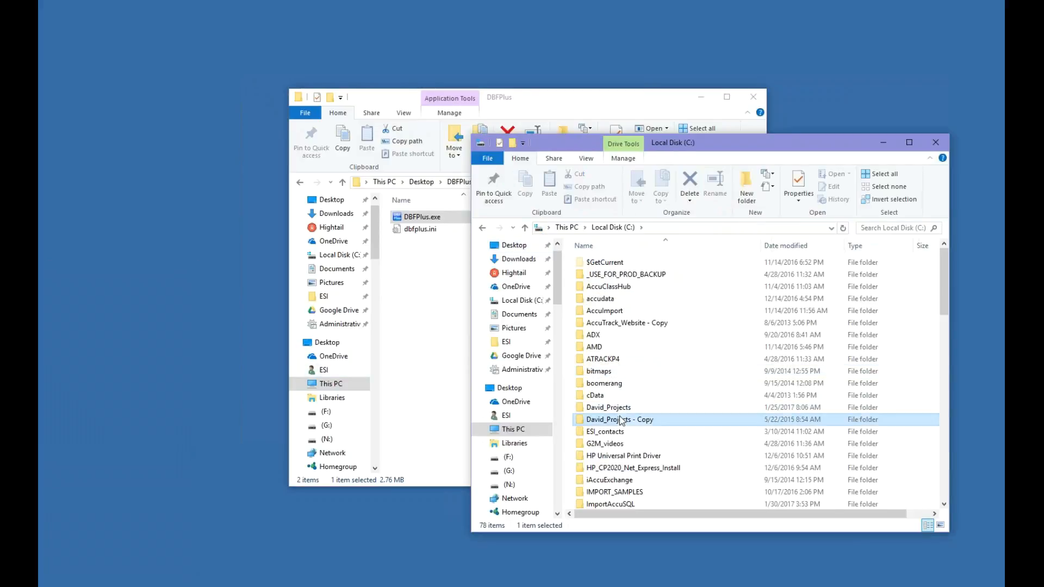
{"action": "scroll", "coordinate": [672, 390], "scroll_direction": "down", "scroll_amount": 9}
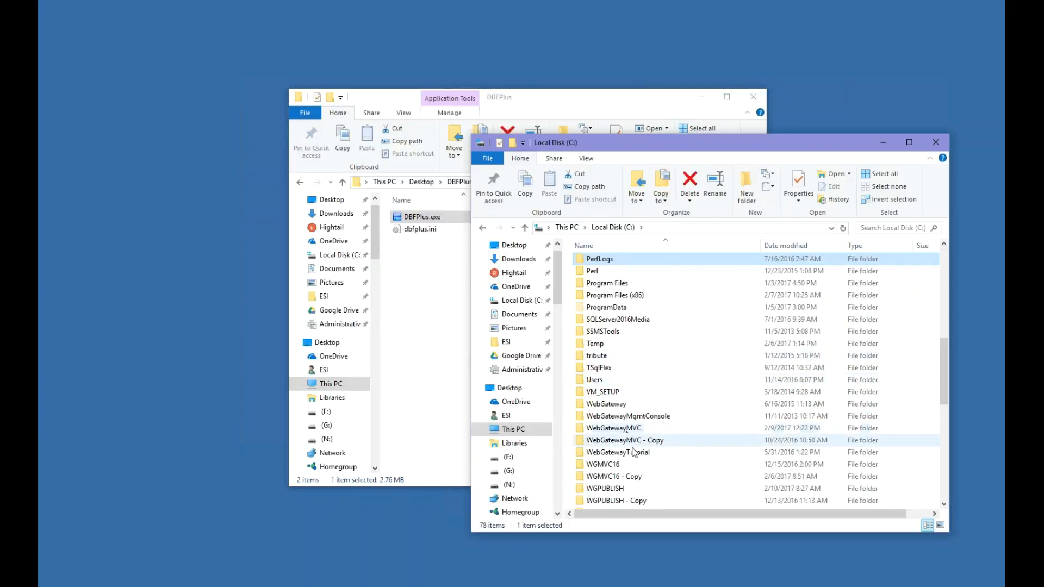
{"action": "left_click", "coordinate": [632, 299]}
{"action": "double_click", "coordinate": [633, 299]}
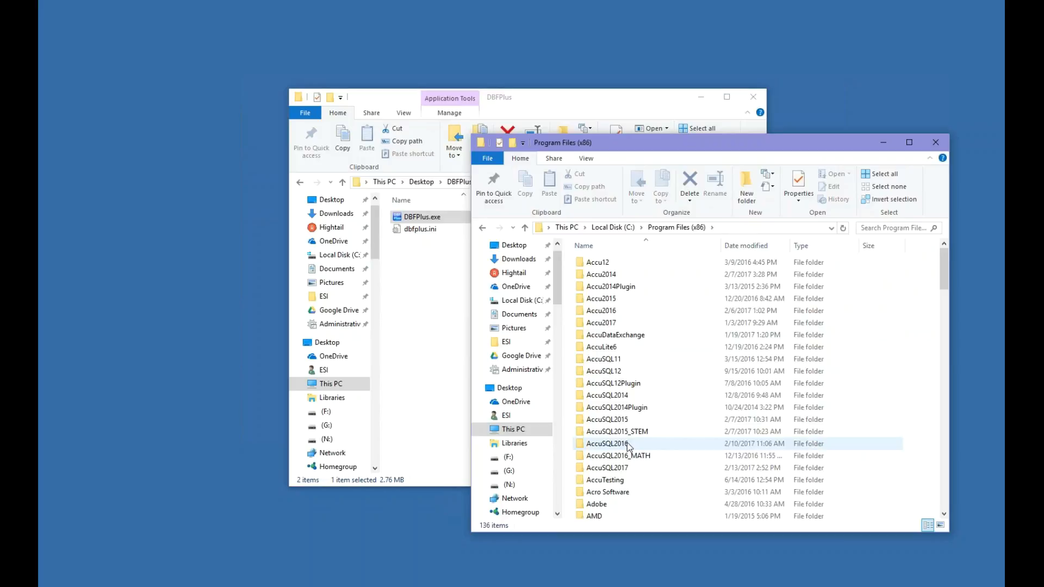
{"action": "left_click", "coordinate": [632, 469]}
{"action": "double_click", "coordinate": [632, 468]}
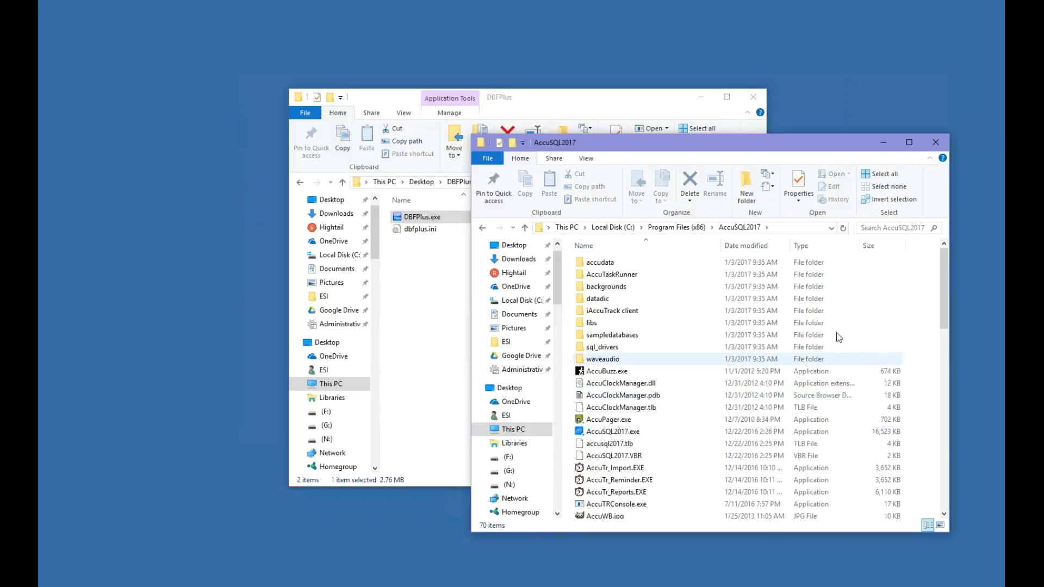
Open the AccuTaskRunner folder, read the service installation instructions in README.txt, and close the file
{"action": "left_click", "coordinate": [607, 277]}
{"action": "double_click", "coordinate": [608, 275]}
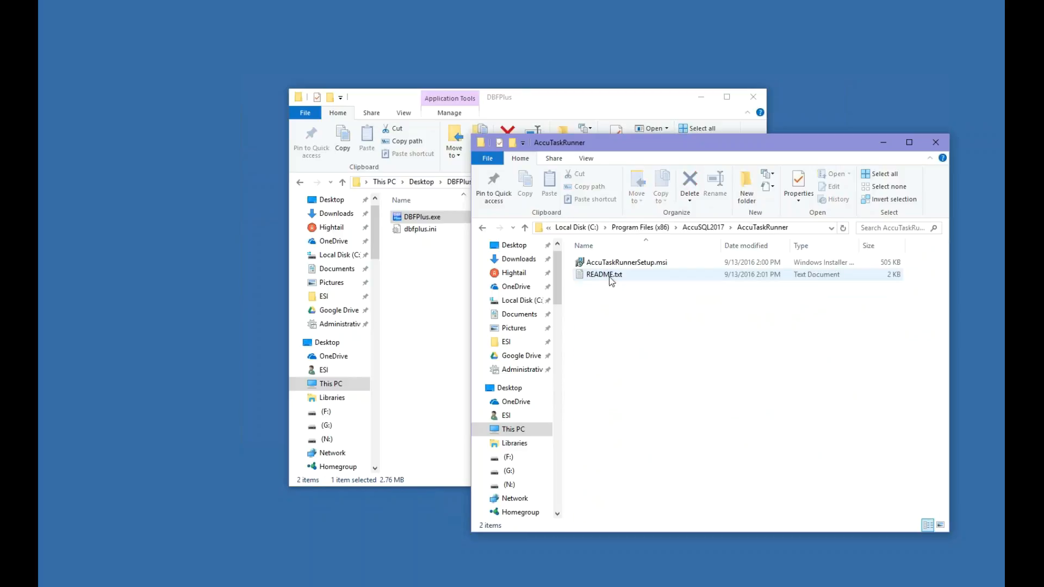
{"action": "left_click", "coordinate": [598, 276]}
{"action": "double_click", "coordinate": [597, 276]}
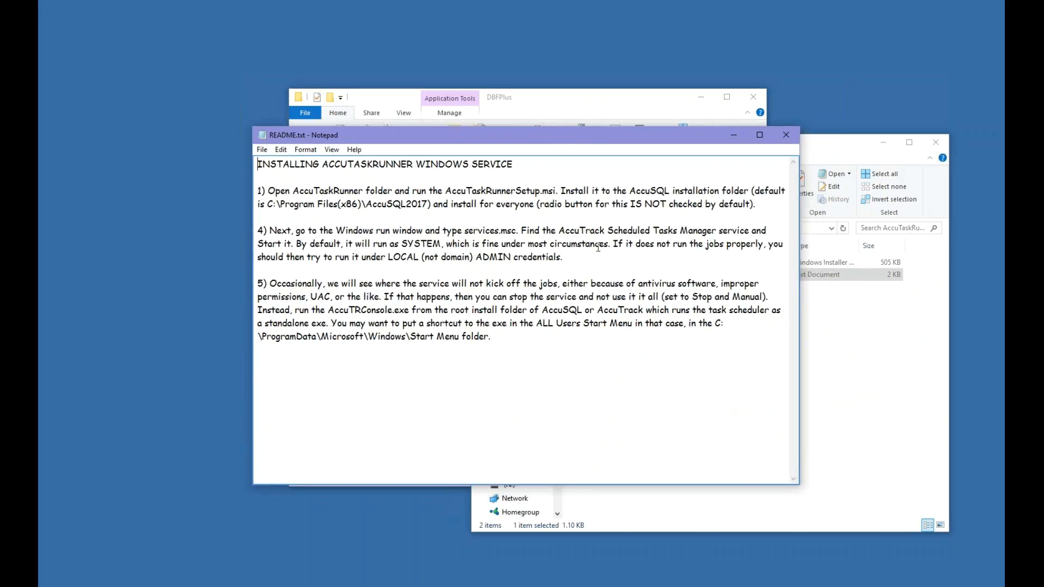
{"action": "left_click", "coordinate": [789, 136]}
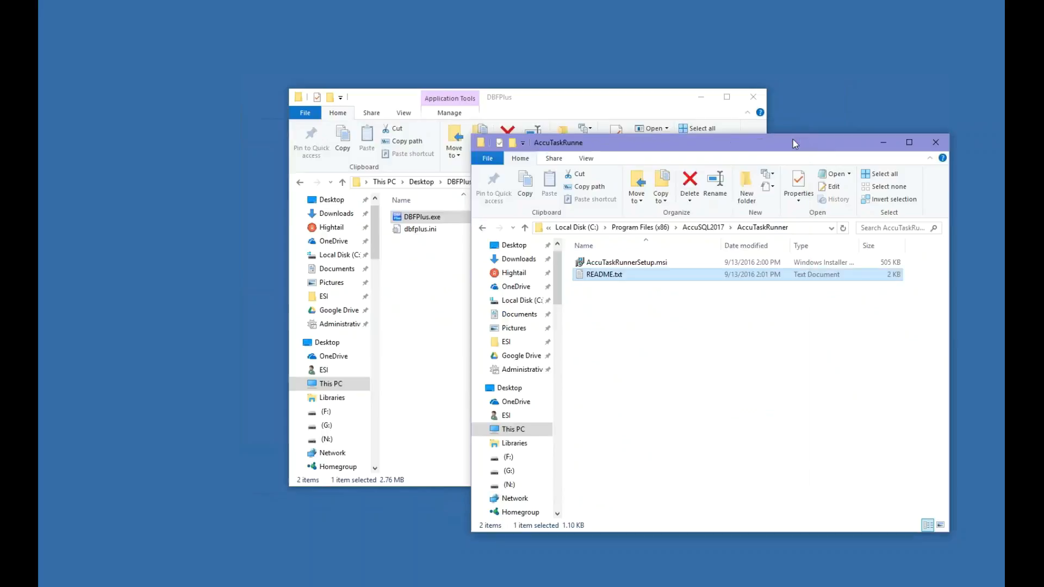
Launch AccuTaskRunnerSetup.msi, return the folder window to AccuSQL2017, and continue past the installer's welcome page
{"action": "double_click", "coordinate": [597, 263]}
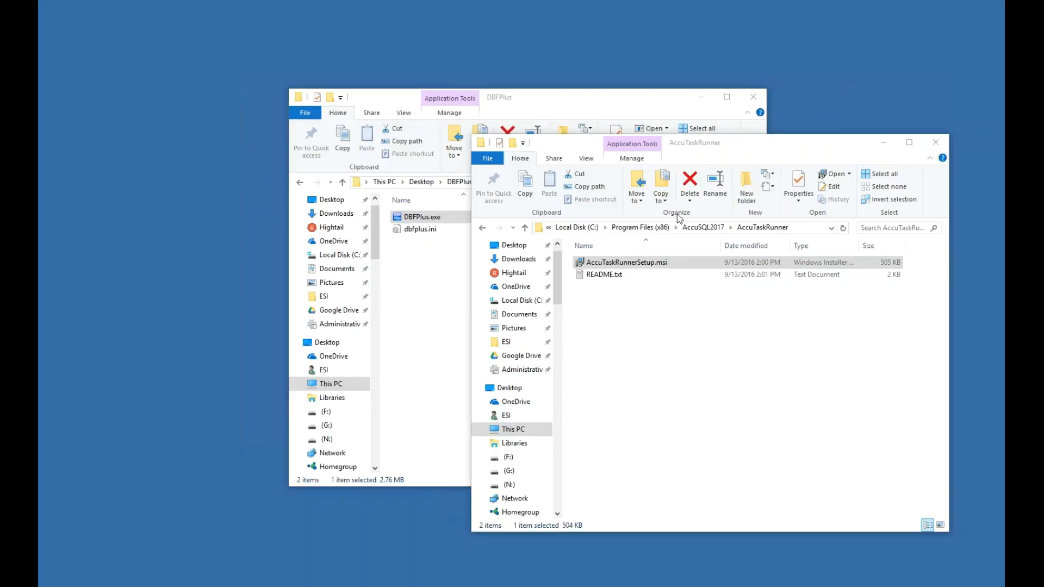
{"action": "left_click", "coordinate": [707, 228]}
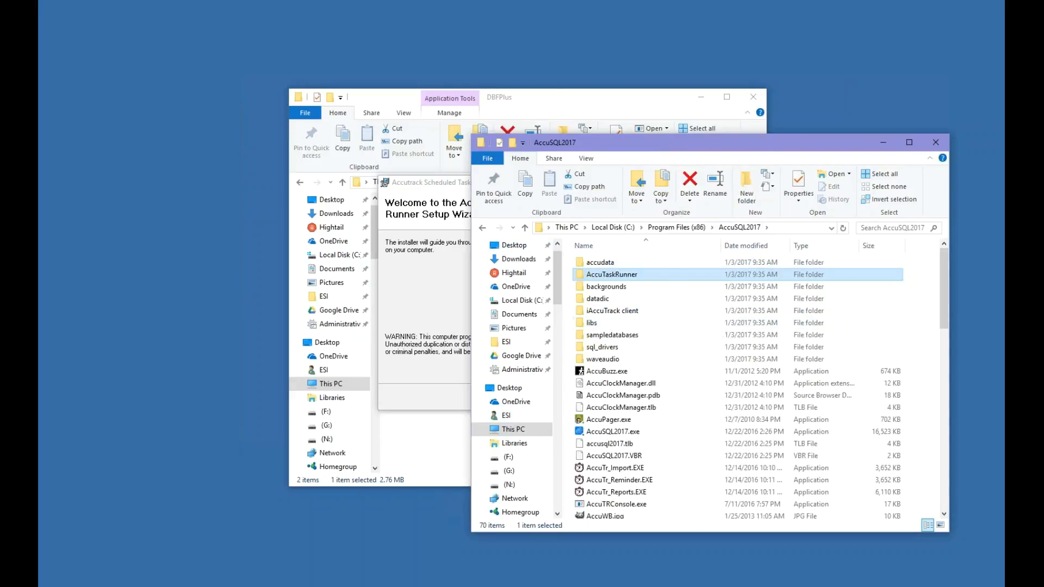
{"action": "left_click", "coordinate": [630, 397]}
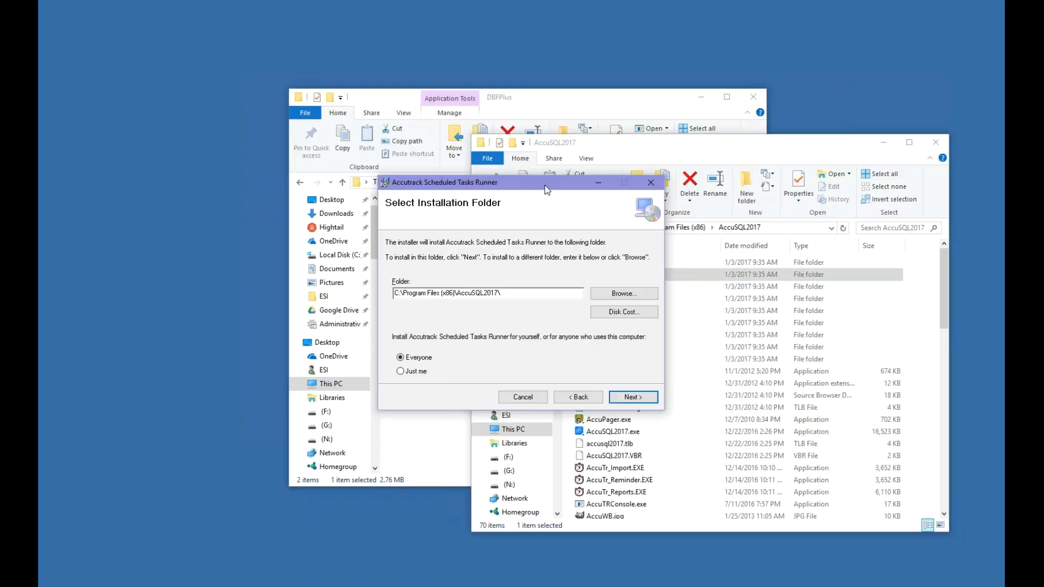
Install Accutrack Scheduled Tasks Runner in C:\Program Files (x86)\AccuSQL2017\ for Everyone and close the installer
{"action": "left_click_drag", "start_coordinate": [543, 184], "coordinate": [488, 174]}
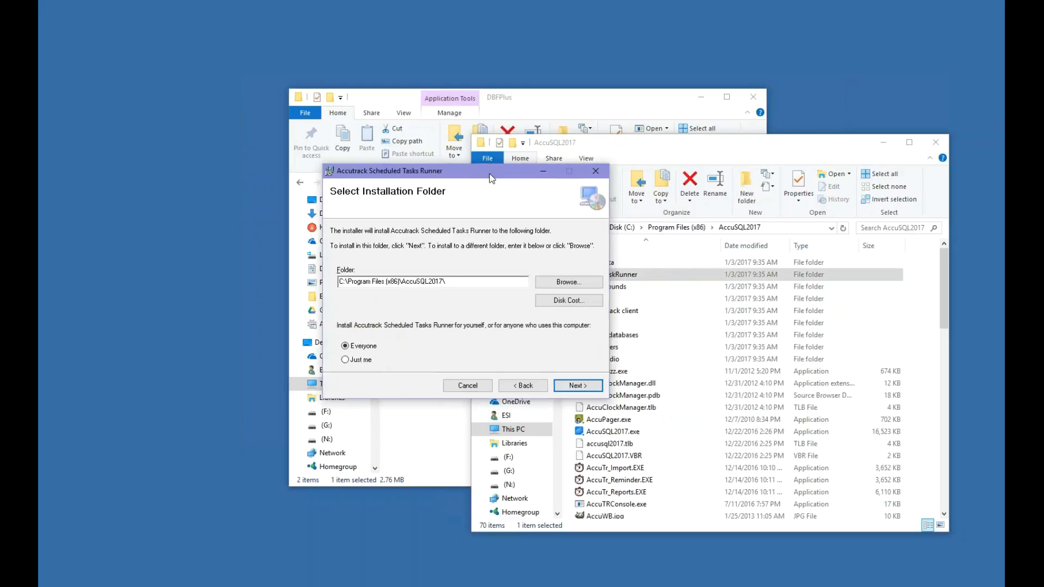
{"action": "left_click", "coordinate": [439, 282]}
{"action": "left_click", "coordinate": [577, 385]}
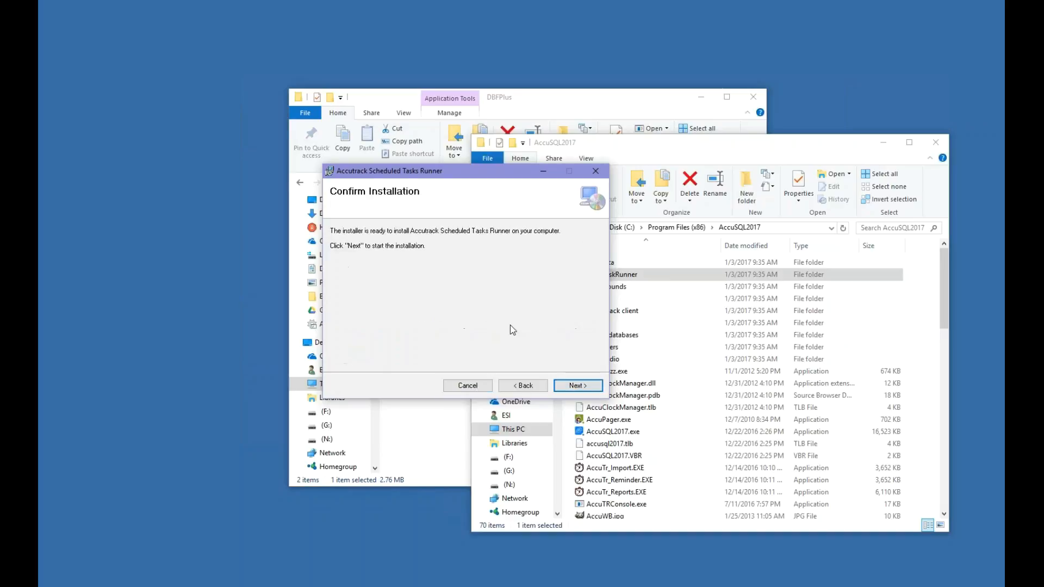
{"action": "left_click", "coordinate": [576, 386]}
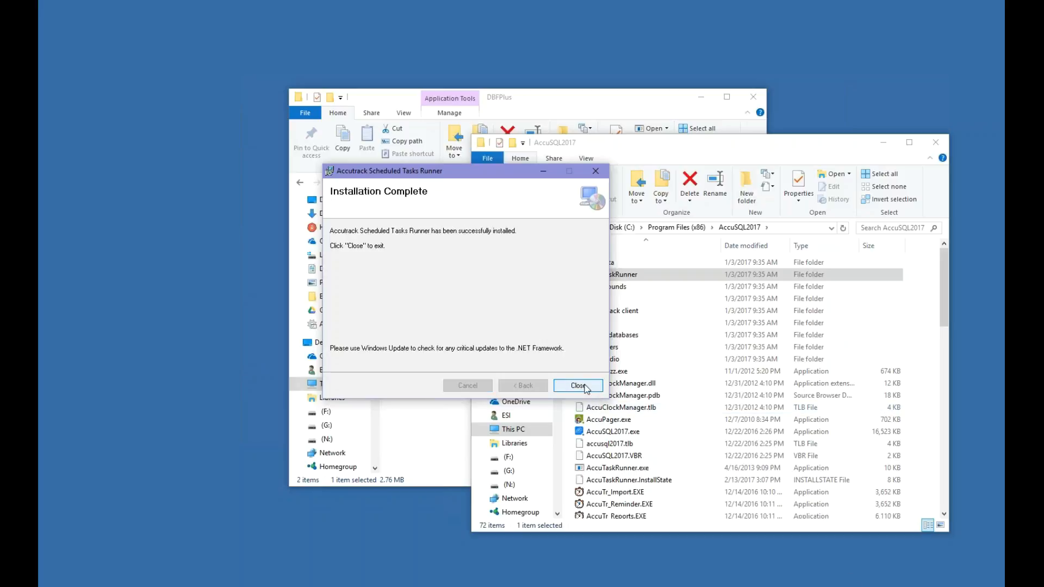
{"action": "left_click", "coordinate": [578, 386]}
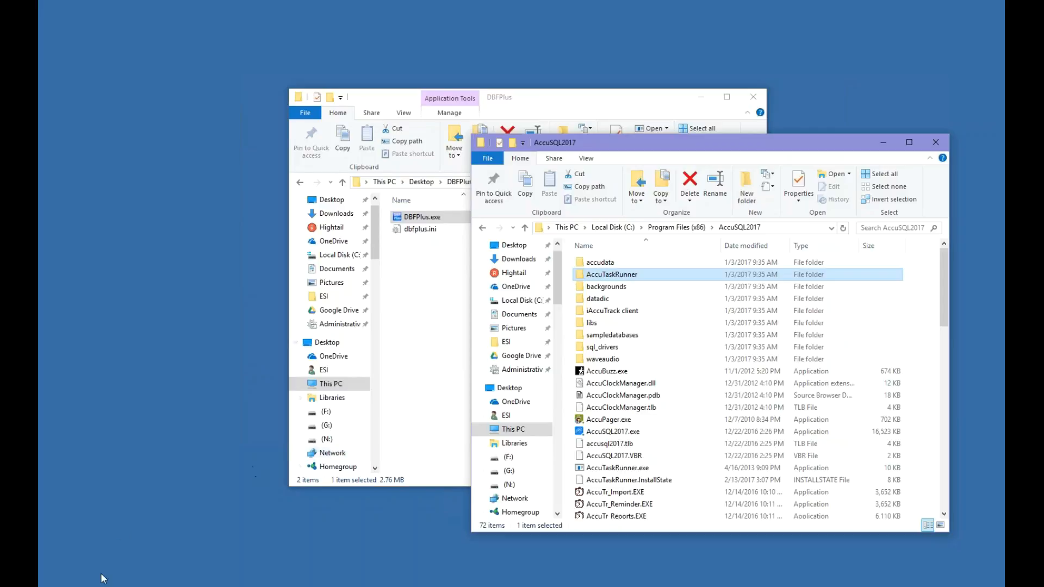
Find services.msc through Windows search, open Services, and select the AccuTrack Scheduled Tasks Manager service
{"action": "key", "text": "super"}
{"action": "type", "text": "services.msc"}
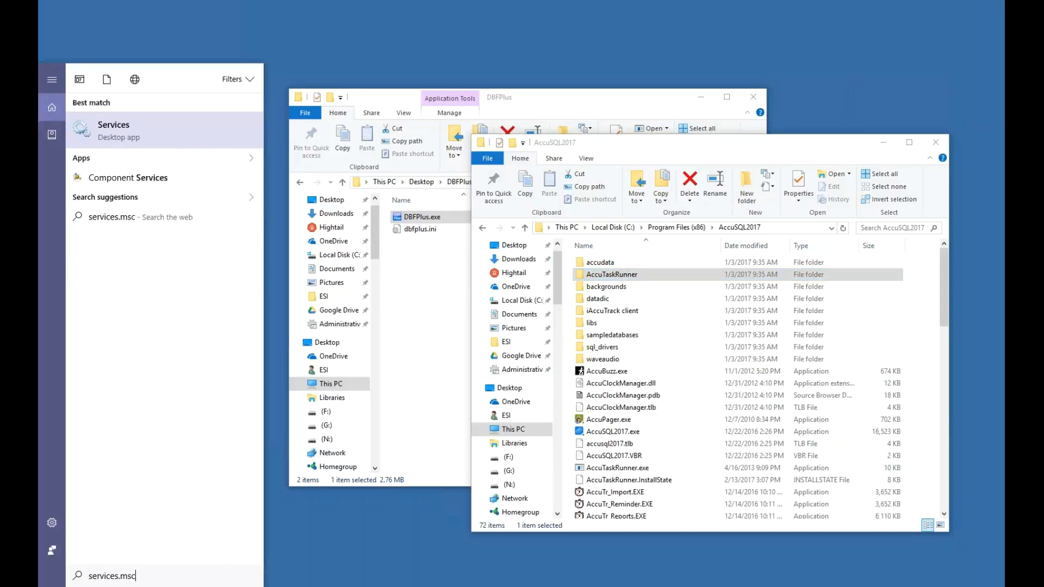
{"action": "key", "text": "Return"}
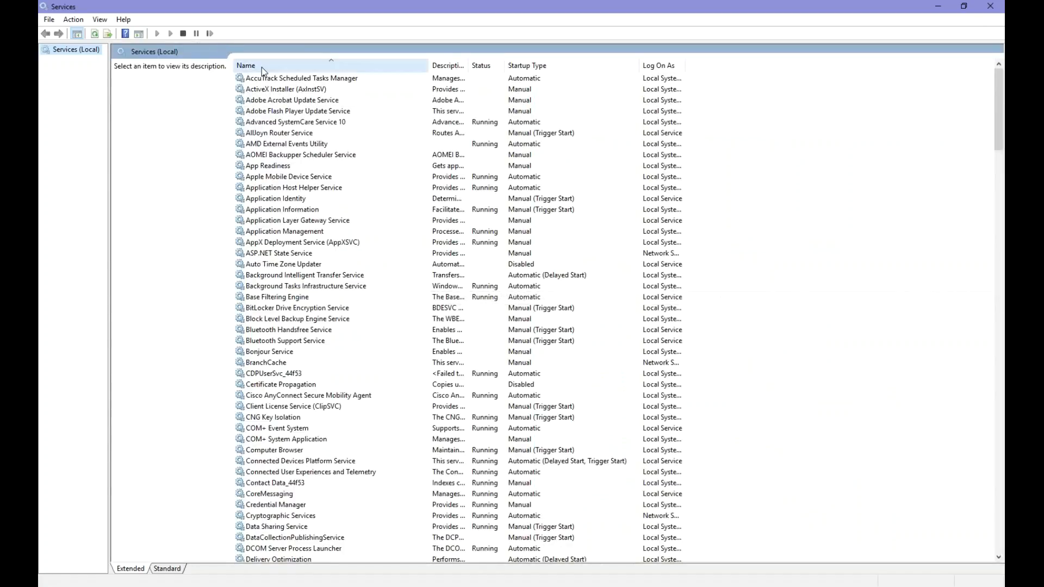
{"action": "left_click", "coordinate": [277, 79]}
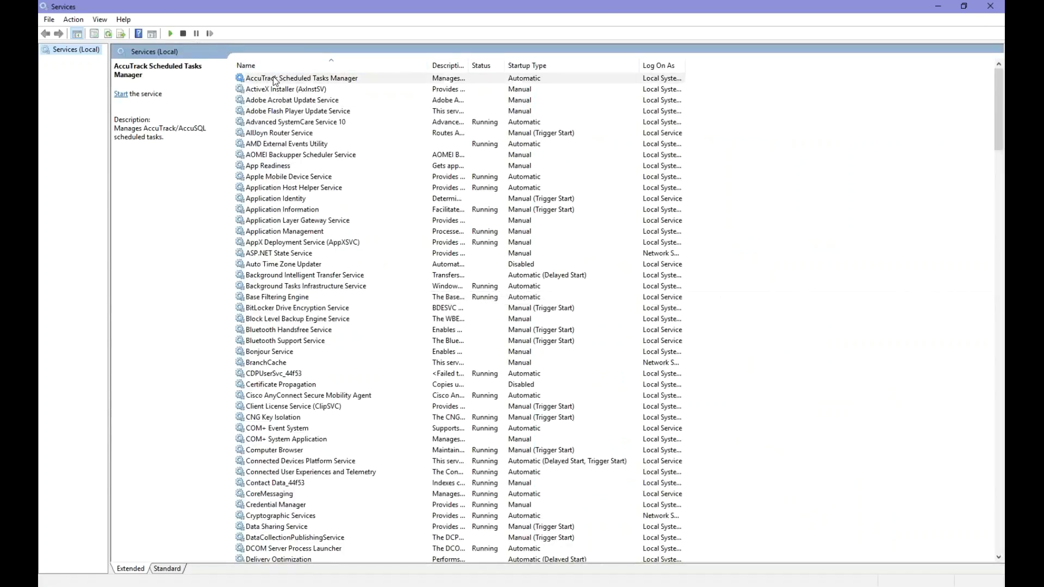
Open the log-on properties of AccuTrack Scheduled Tasks Manager and choose This account instead of the Local System account
{"action": "right_click", "coordinate": [326, 78]}
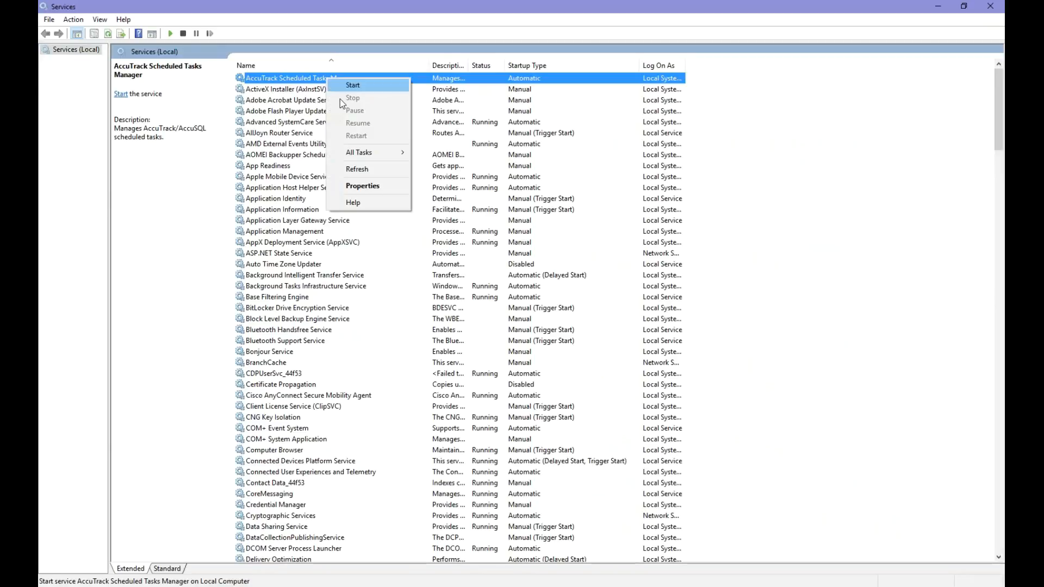
{"action": "left_click", "coordinate": [359, 186]}
{"action": "left_click", "coordinate": [450, 185]}
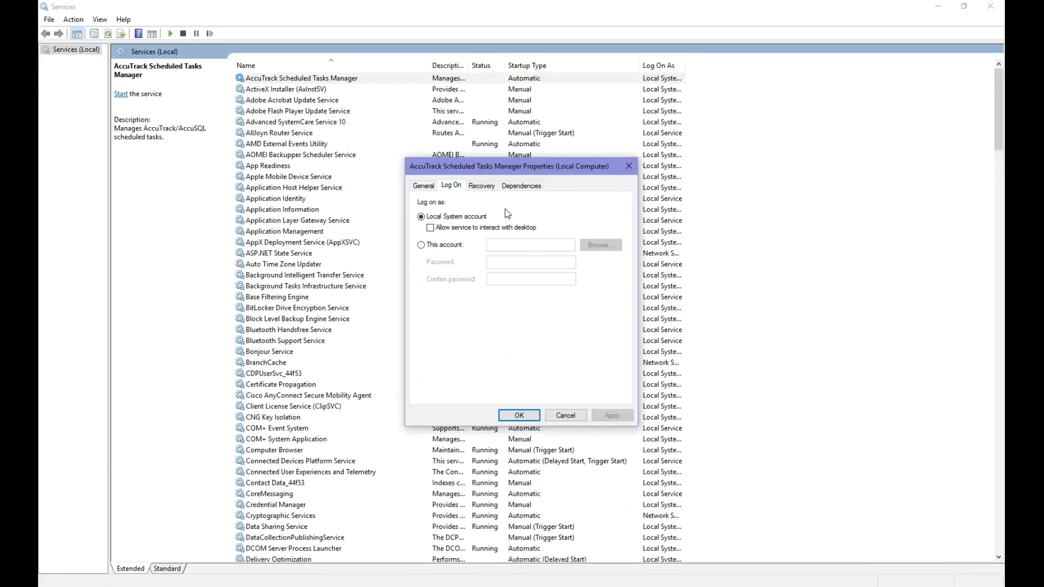
{"action": "left_click", "coordinate": [445, 248]}
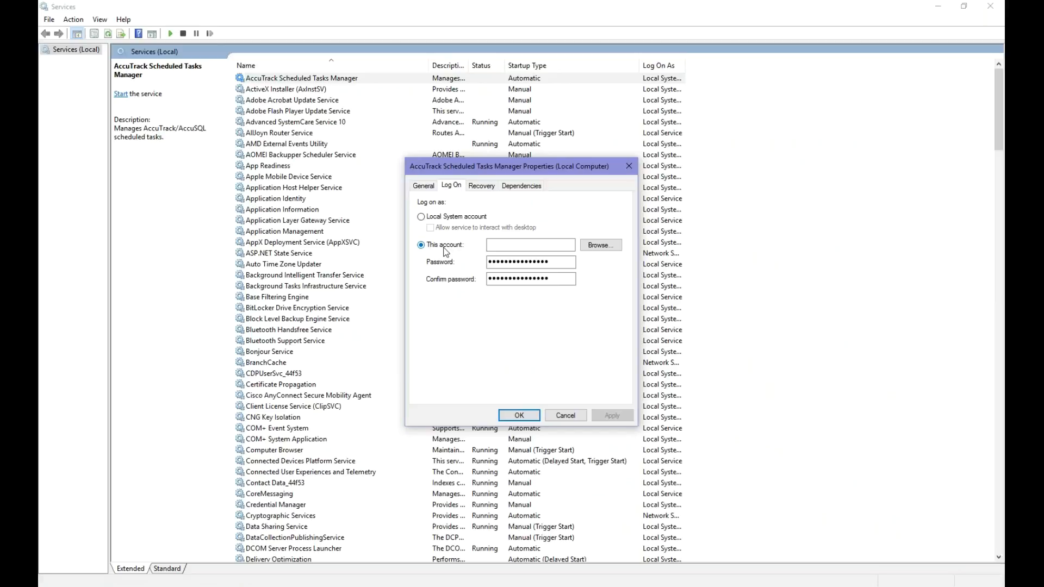
Look up the users on ESI-PC and assign ESI as the service's log-on account
{"action": "left_click", "coordinate": [604, 246]}
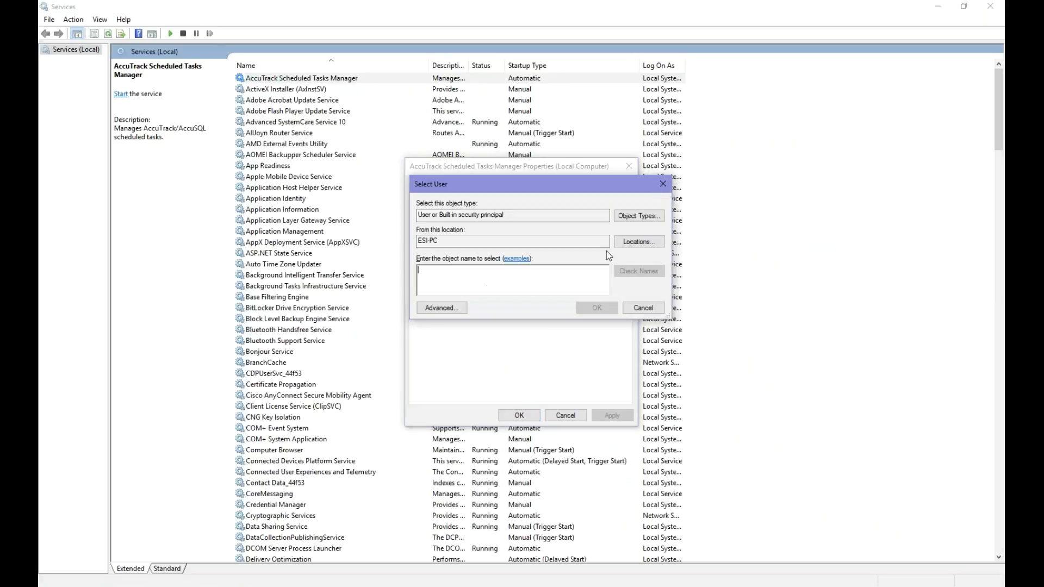
{"action": "left_click", "coordinate": [435, 308]}
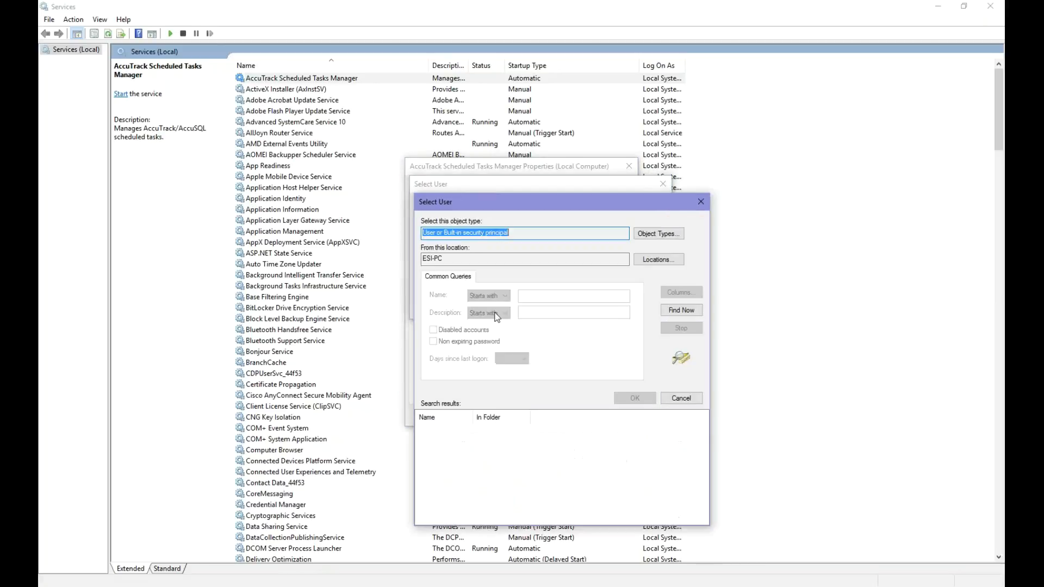
{"action": "left_click", "coordinate": [680, 310]}
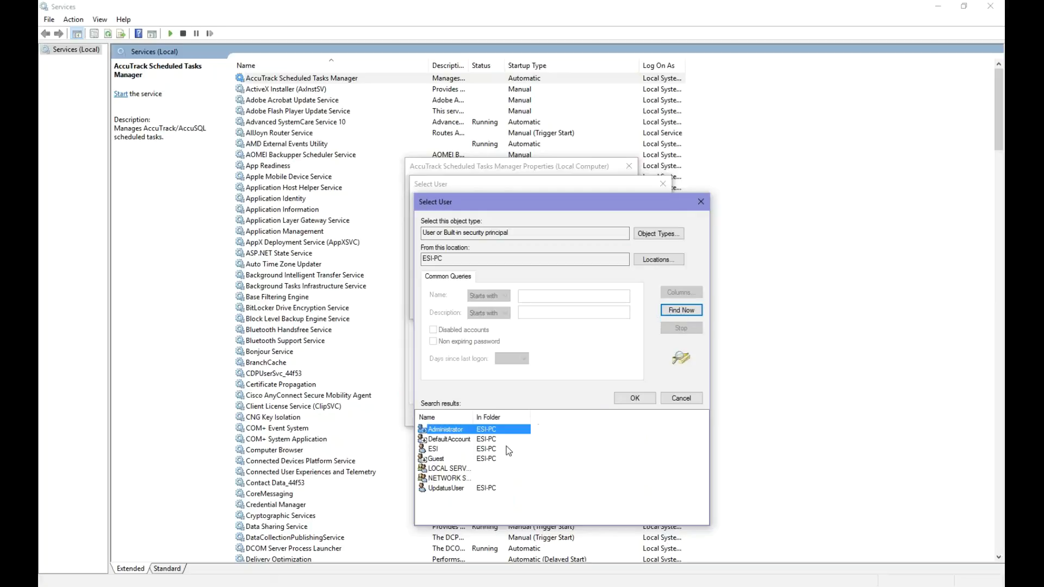
{"action": "left_click", "coordinate": [449, 448]}
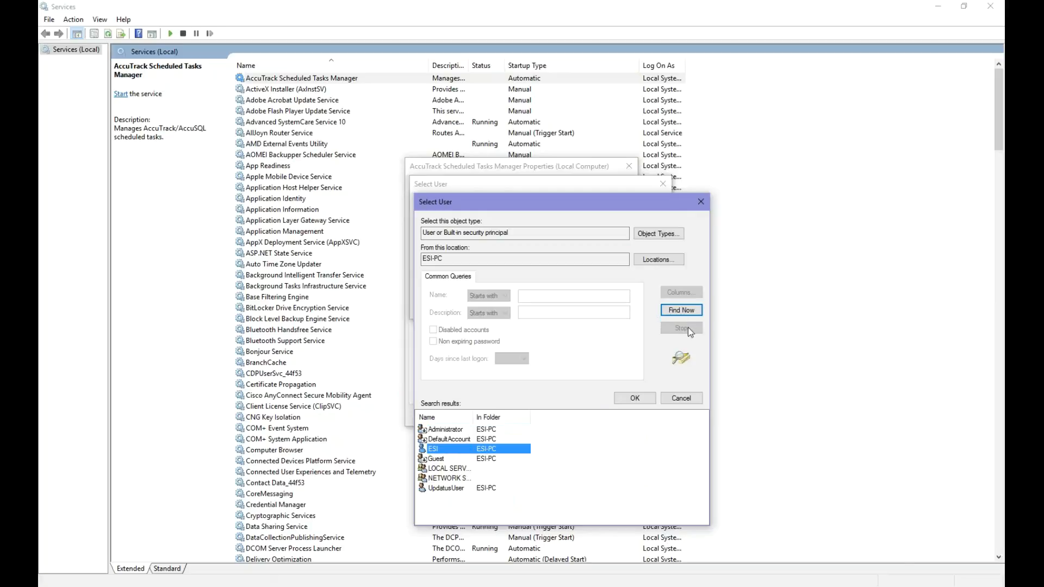
{"action": "left_click", "coordinate": [642, 404]}
{"action": "left_click", "coordinate": [598, 311]}
Enter and confirm the log-on account's password, apply the settings, and close the service properties
{"action": "key", "text": "Tab"}
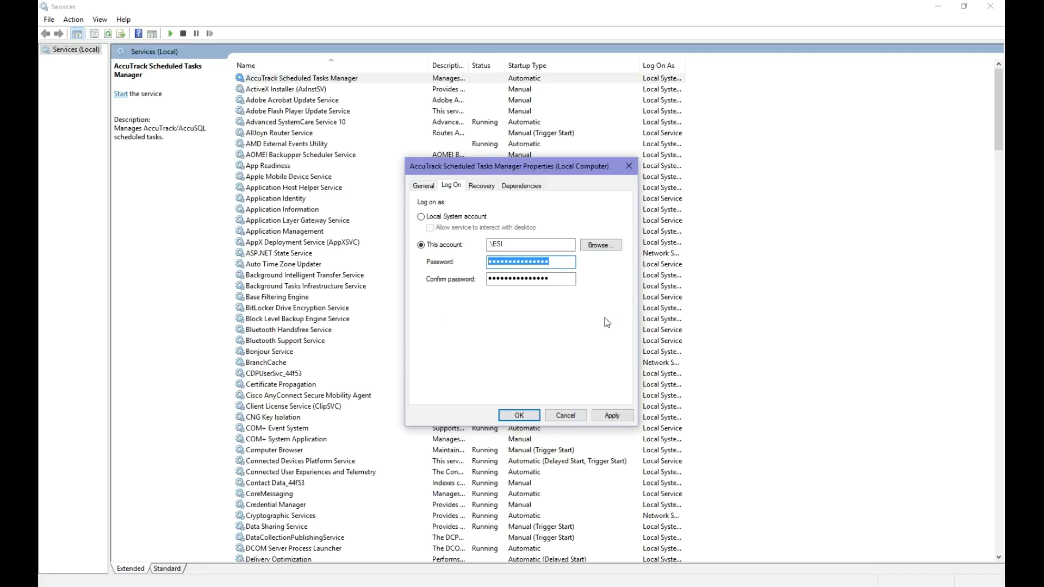
{"action": "type", "text": "*******"}
{"action": "key", "text": "Tab"}
{"action": "type", "text": "****"}
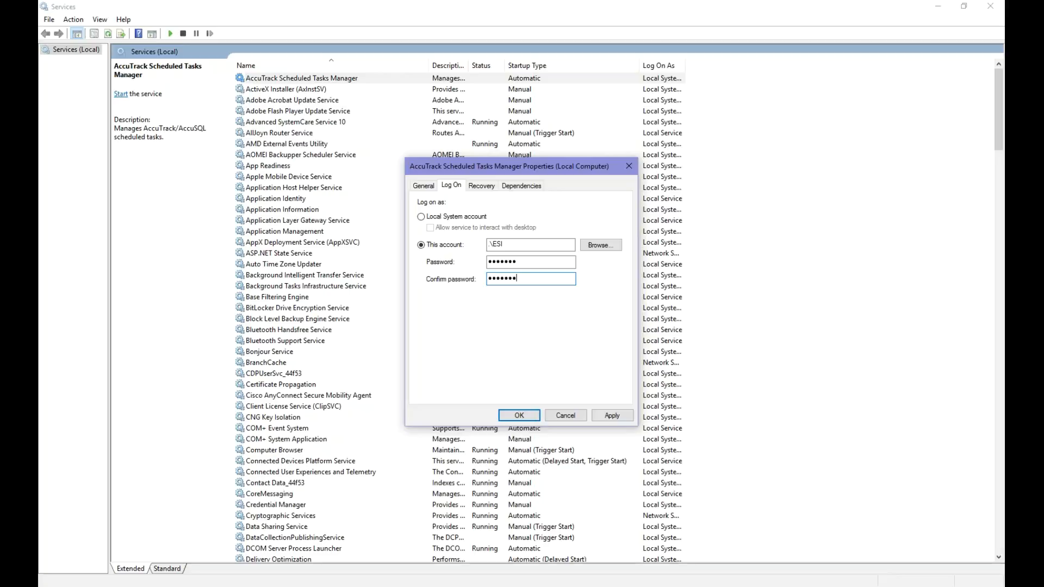
{"action": "left_click", "coordinate": [612, 415]}
{"action": "left_click", "coordinate": [519, 416]}
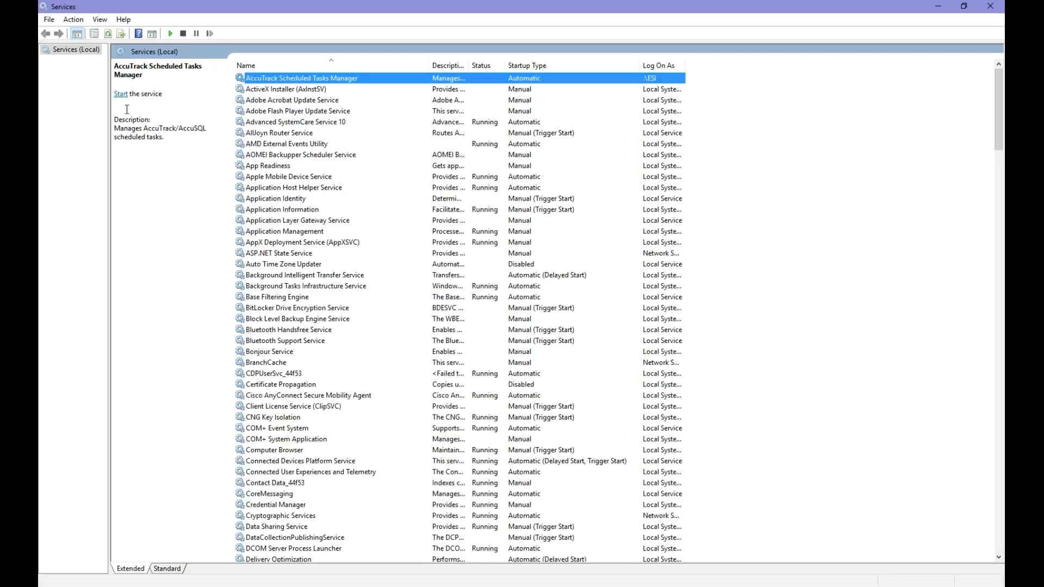
Start the AccuTrack Scheduled Tasks Manager service and close Services
{"action": "left_click", "coordinate": [120, 94]}
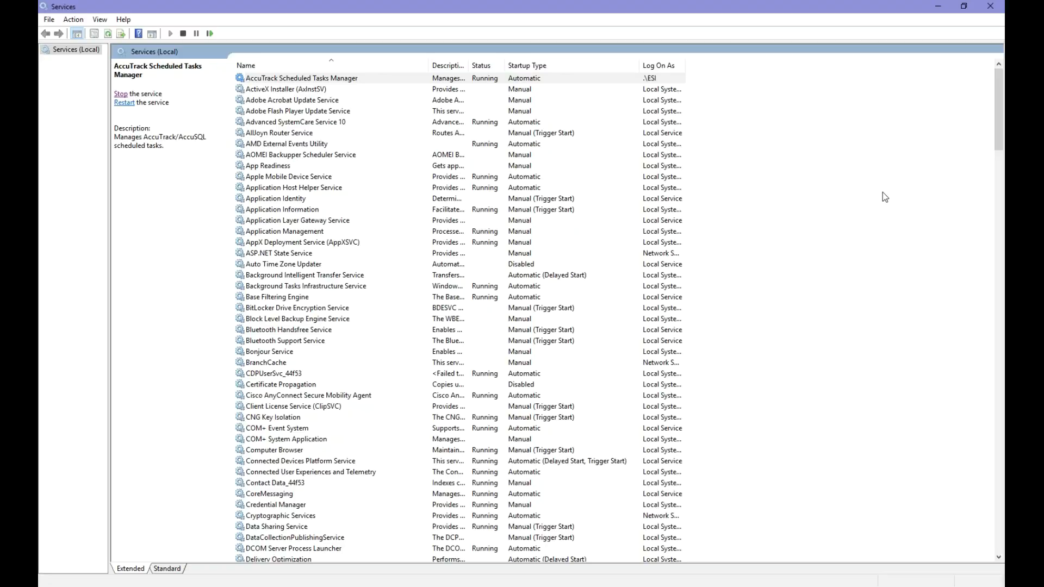
{"action": "left_click", "coordinate": [989, 8]}
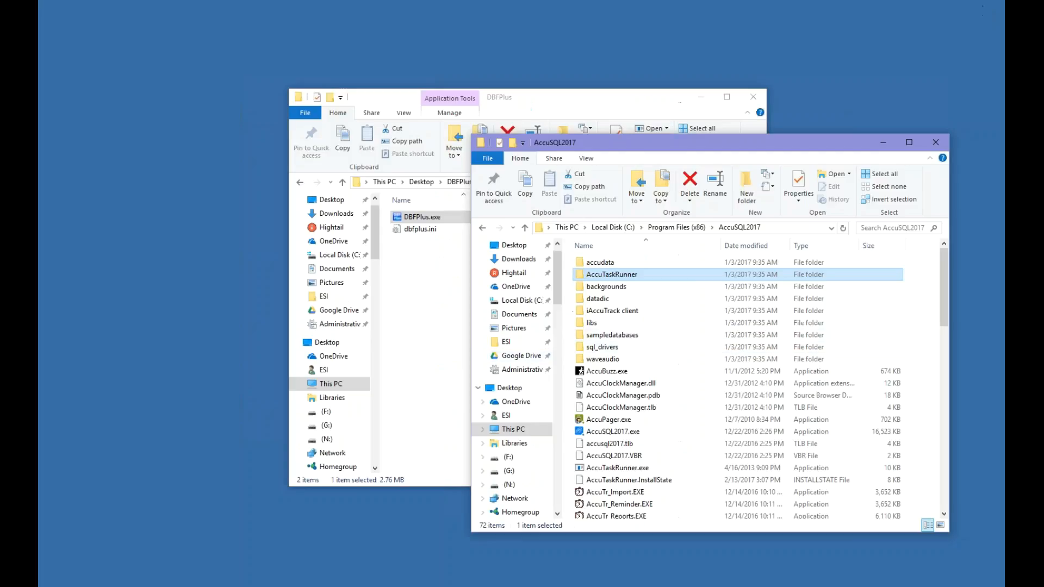
Open Task Manager, check the status of AccuTaskRunner in its services list, and close Task Manager
{"action": "right_click", "coordinate": [719, 585]}
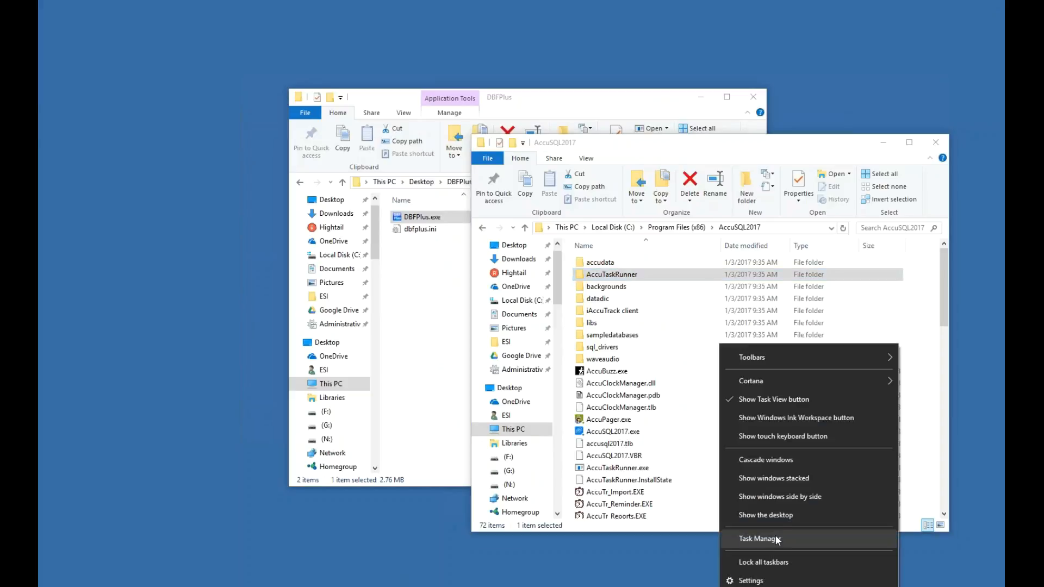
{"action": "left_click", "coordinate": [744, 537]}
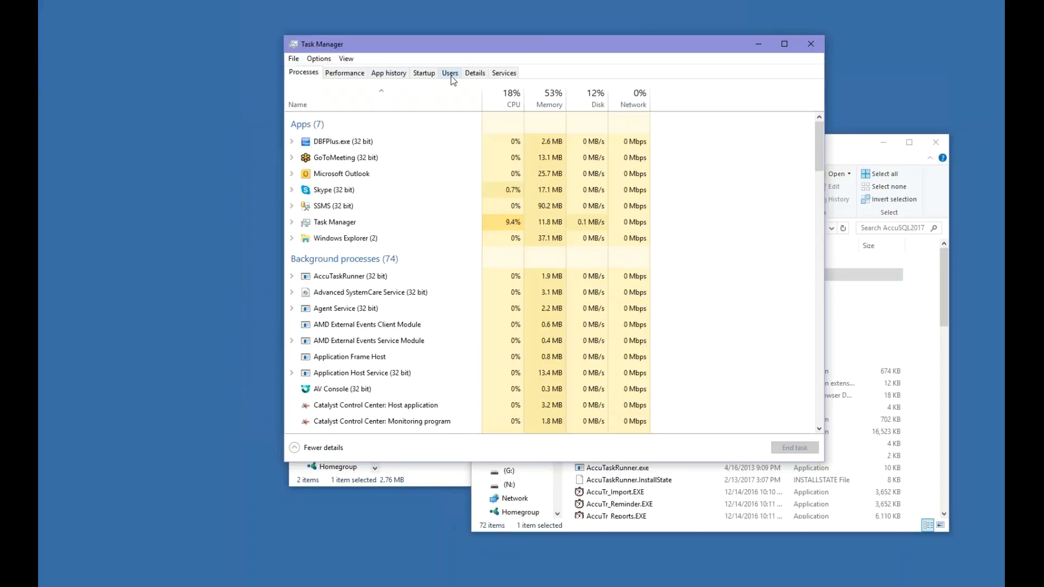
{"action": "left_click", "coordinate": [502, 73]}
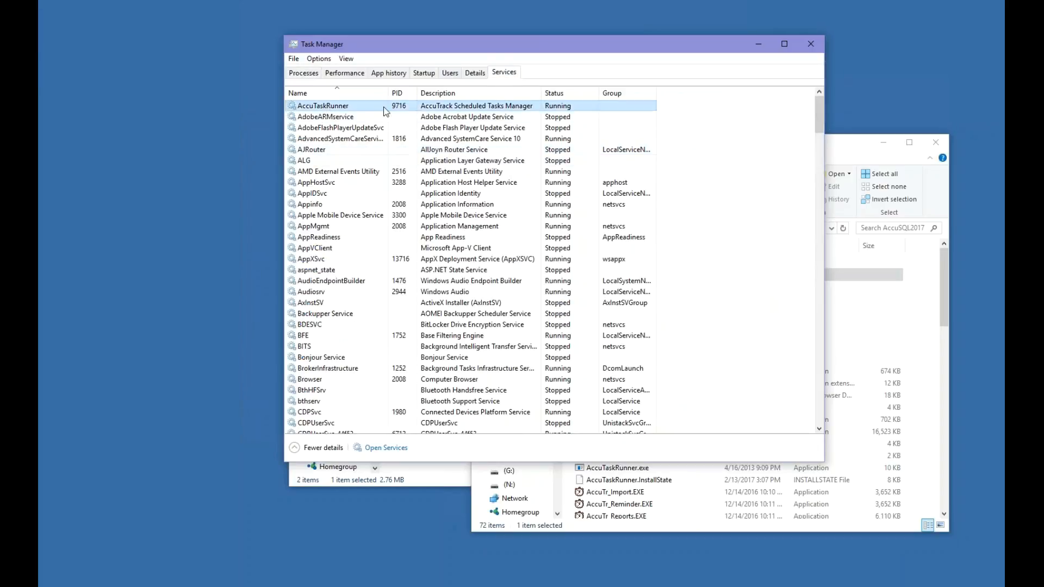
{"action": "left_click", "coordinate": [810, 43]}
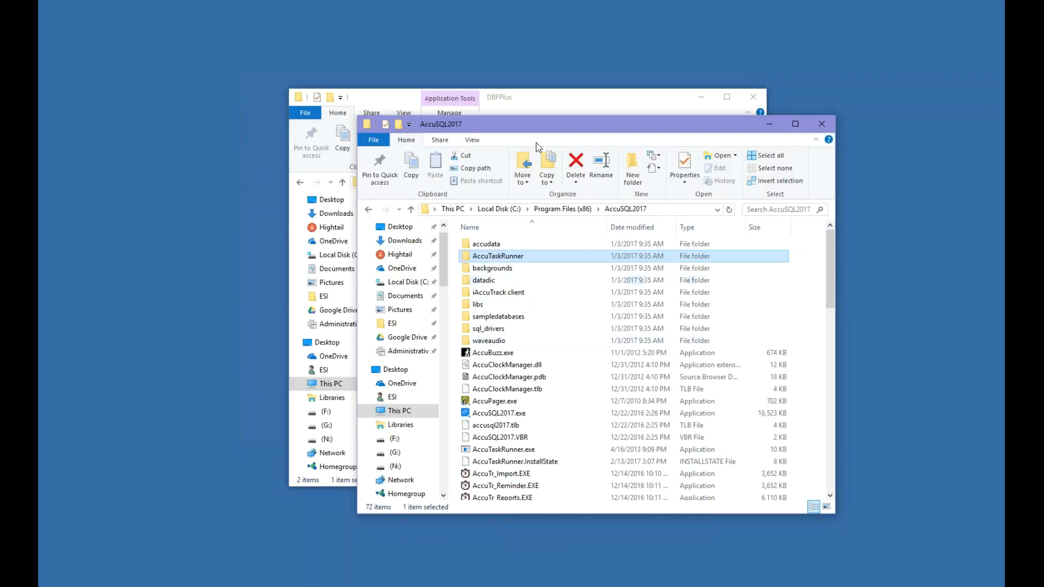
Switch to AccuSQL and open the Scheduled Tasks list from the control panel's System Options
{"action": "left_click", "coordinate": [528, 102]}
{"action": "left_click", "coordinate": [973, 128]}
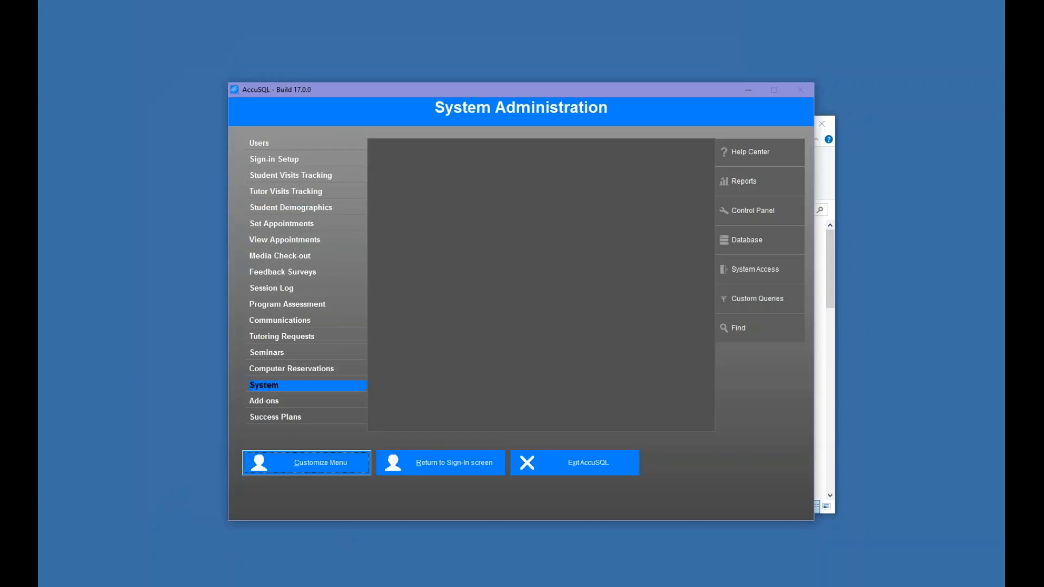
{"action": "left_click", "coordinate": [752, 211]}
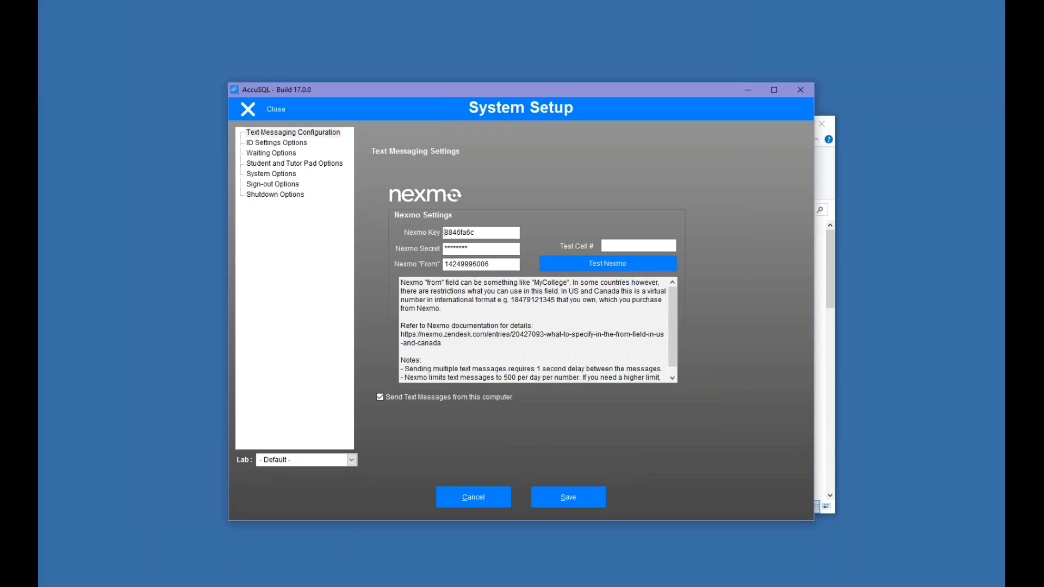
{"action": "left_click", "coordinate": [278, 174]}
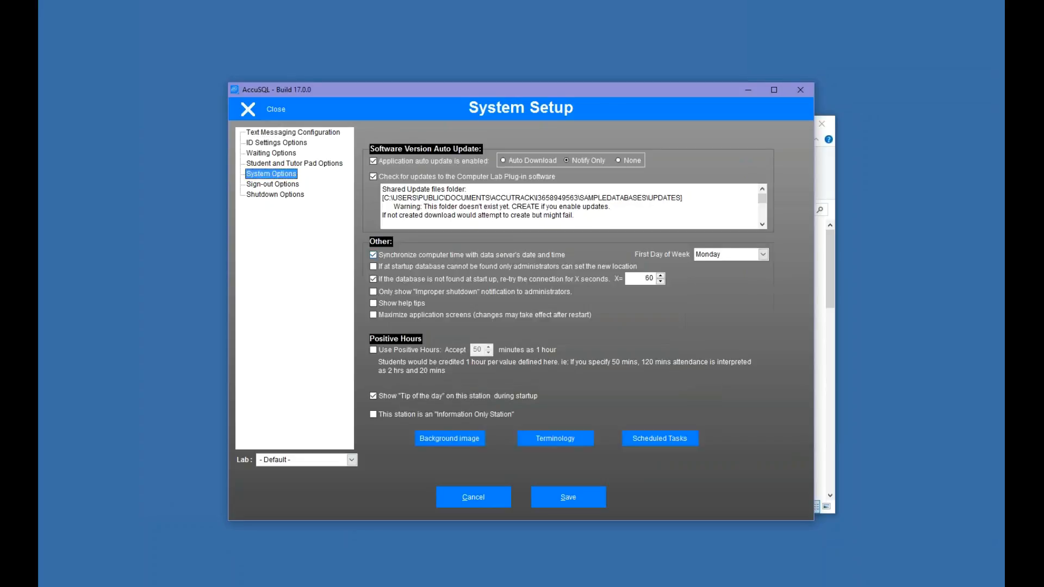
{"action": "left_click", "coordinate": [659, 438]}
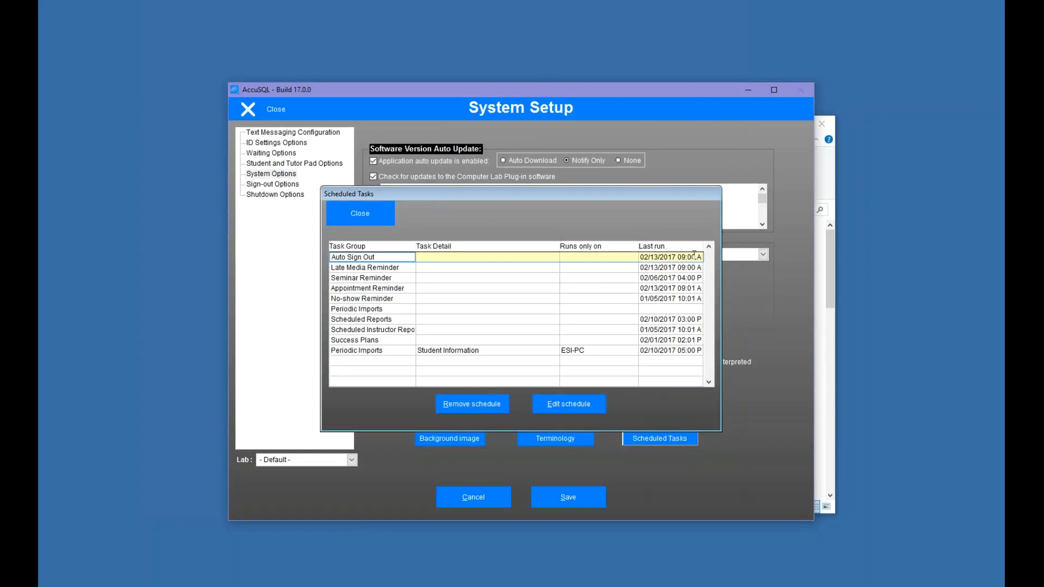
Check the last run times of the seminar, appointment and no-show reminders, and close Scheduled Tasks and System Setup
{"action": "left_click", "coordinate": [672, 278]}
{"action": "left_click", "coordinate": [682, 288]}
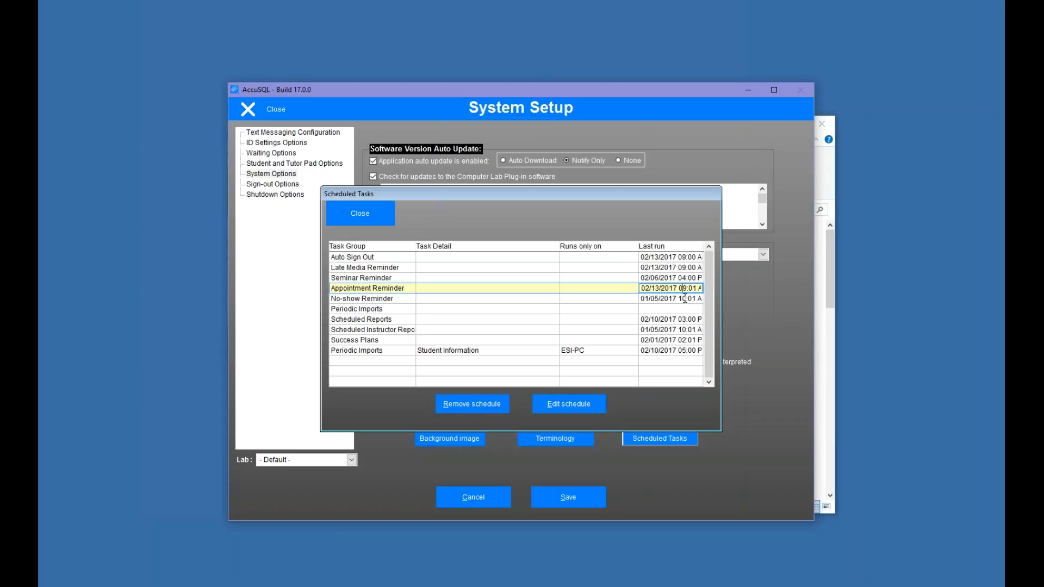
{"action": "left_click", "coordinate": [684, 298]}
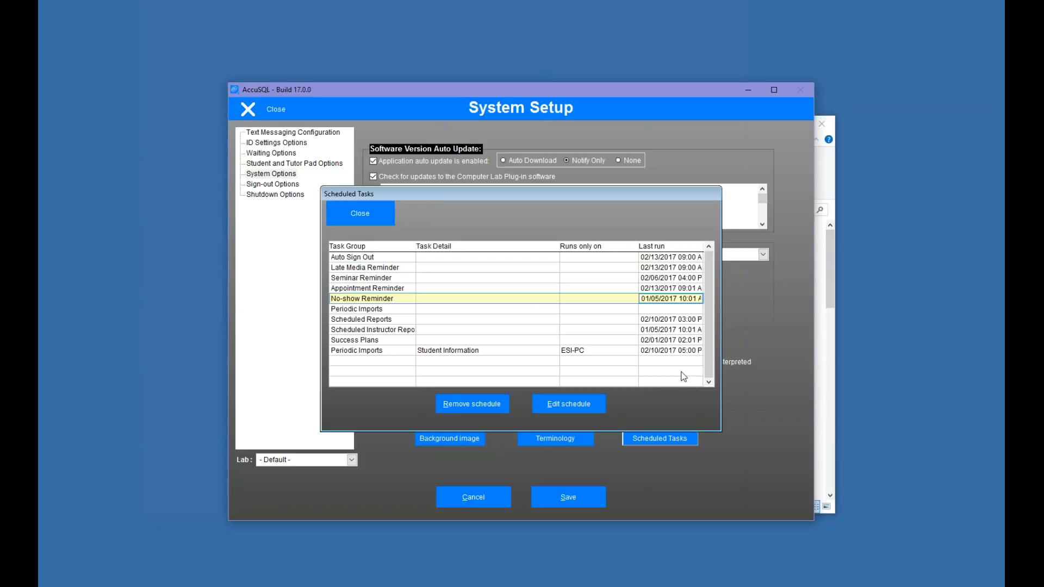
{"action": "left_click", "coordinate": [387, 207]}
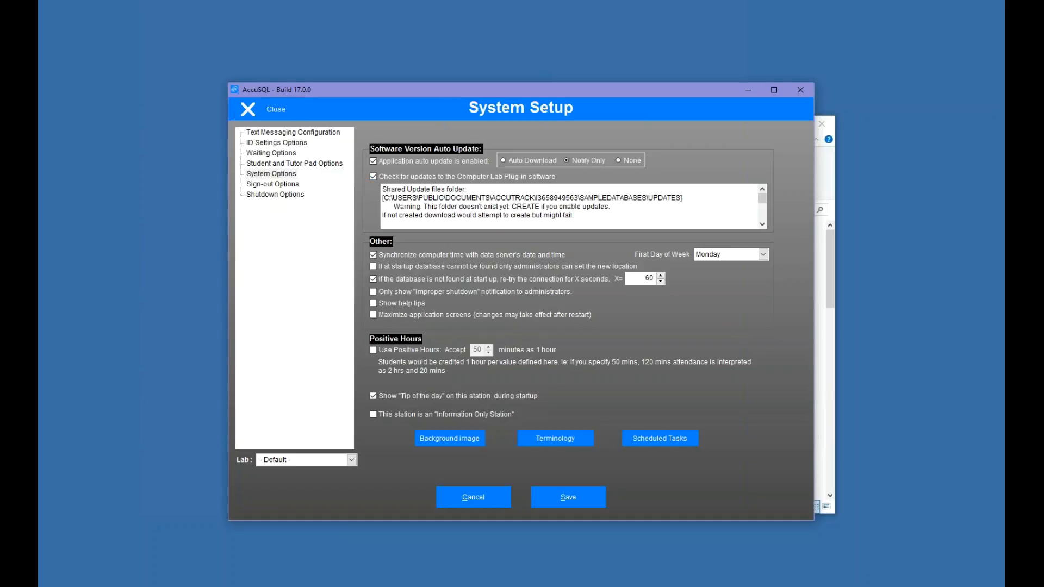
{"action": "left_click", "coordinate": [298, 112]}
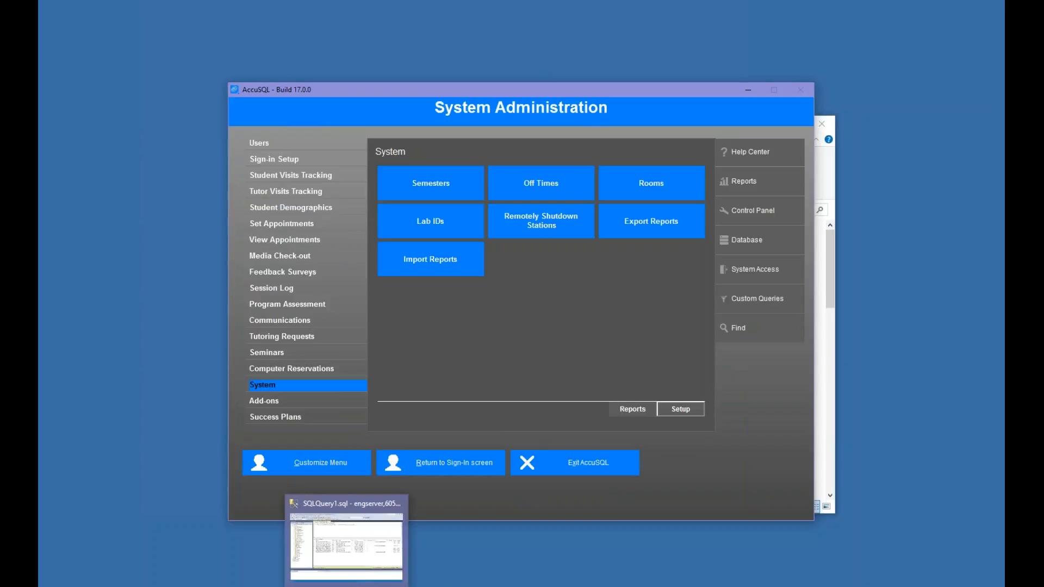
Switch to SQL Server Management Studio, run the automatedtasks query for schid = 3, and review all result columns
{"action": "left_click", "coordinate": [348, 538]}
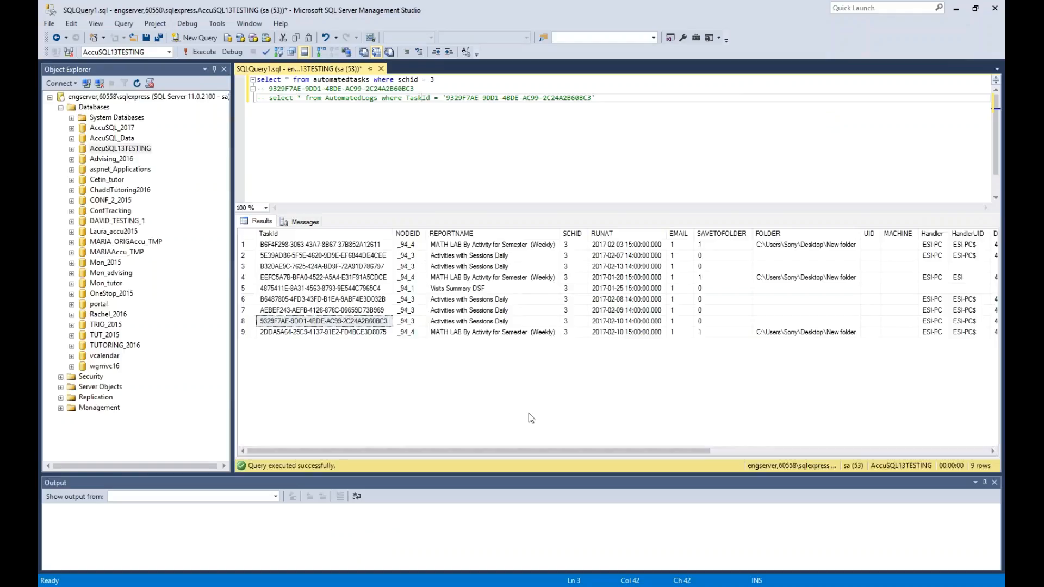
{"action": "left_click", "coordinate": [260, 81]}
{"action": "key", "text": "F5"}
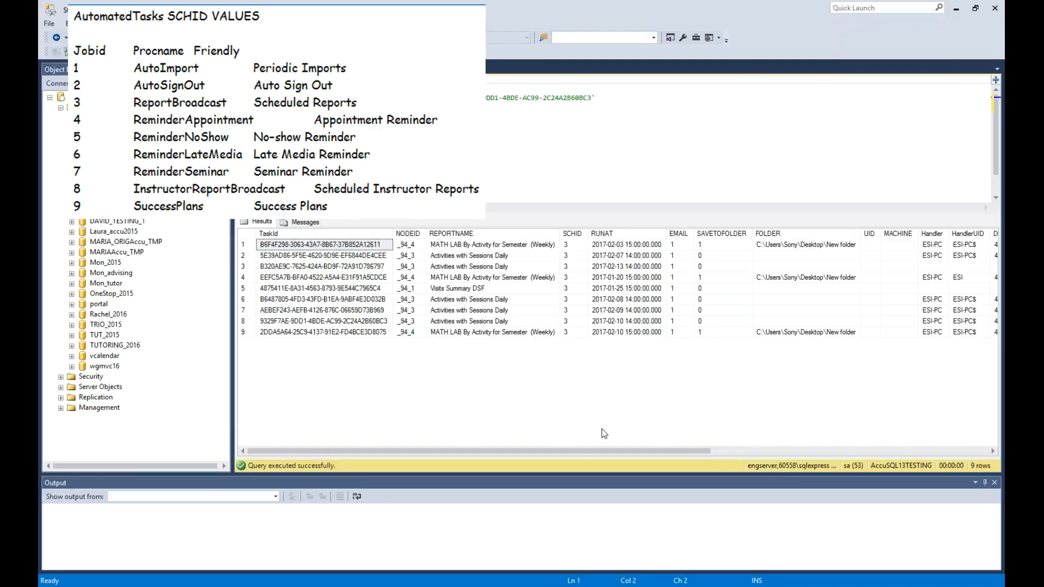
{"action": "left_click_drag", "start_coordinate": [578, 451], "coordinate": [868, 469]}
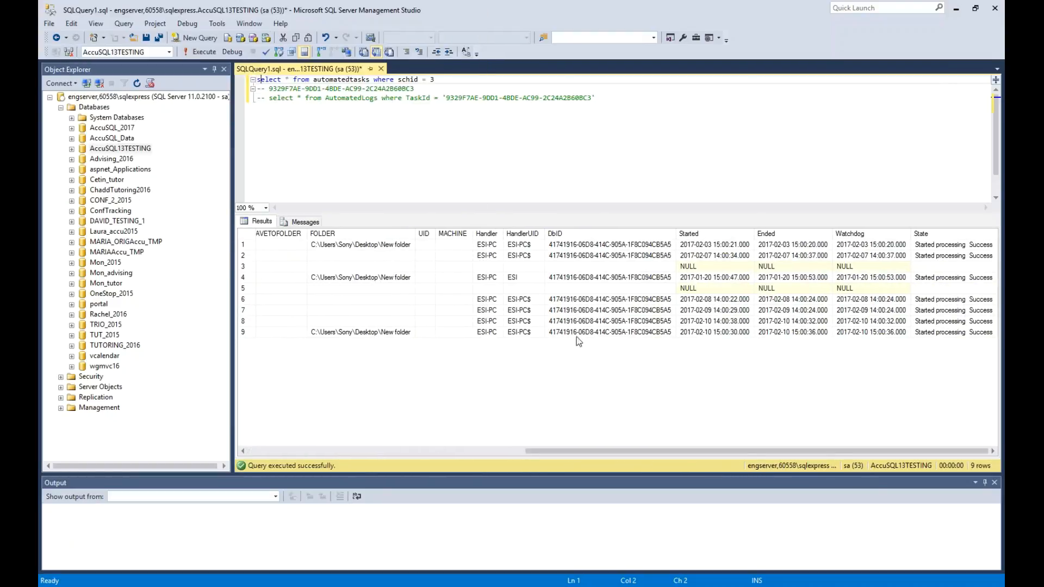
{"action": "left_click_drag", "start_coordinate": [808, 452], "coordinate": [527, 452]}
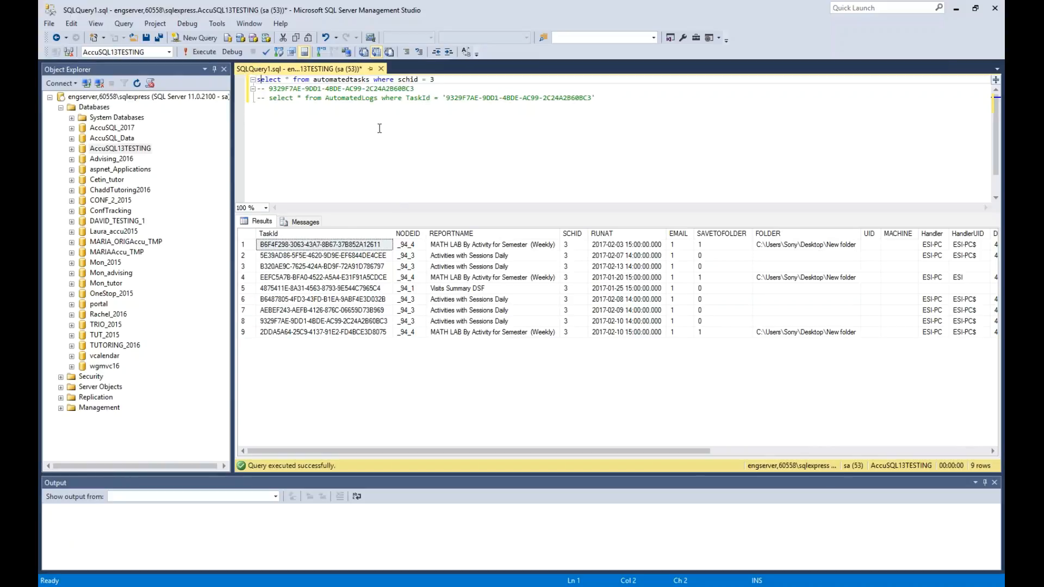
Comment out the automatedtasks query, then uncomment and run the AutomatedLogs query for TaskId 9329F7AE-9DD1-4BDE-AC99-2C24A2B60BC3
{"action": "left_click", "coordinate": [370, 321]}
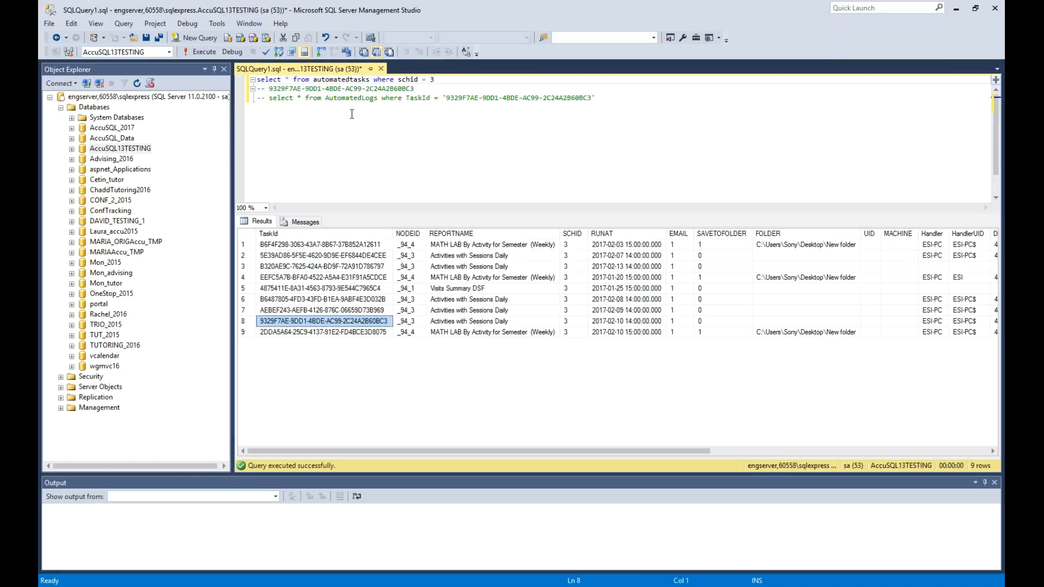
{"action": "right_click", "coordinate": [329, 326]}
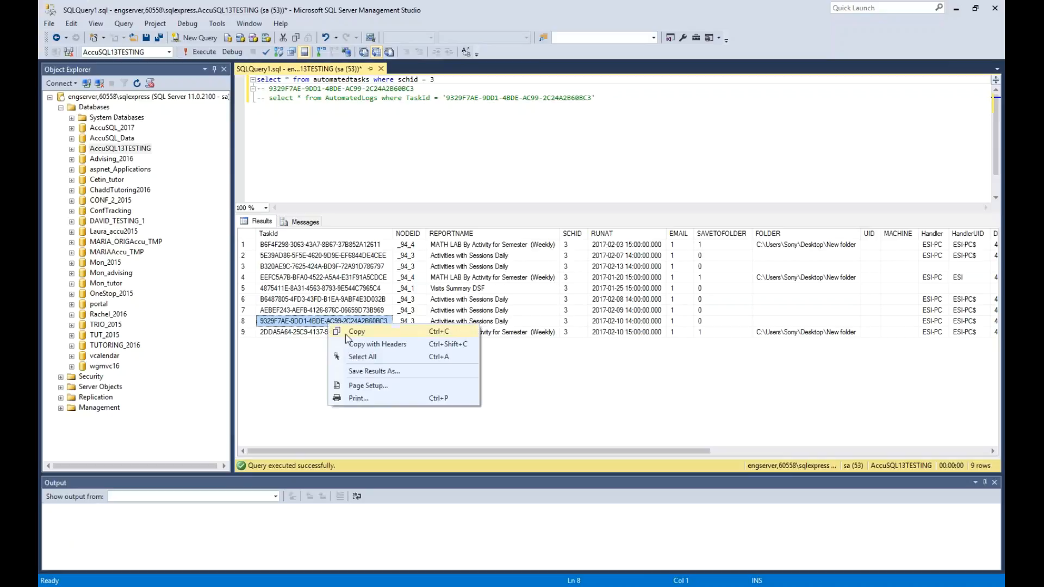
{"action": "left_click", "coordinate": [412, 99]}
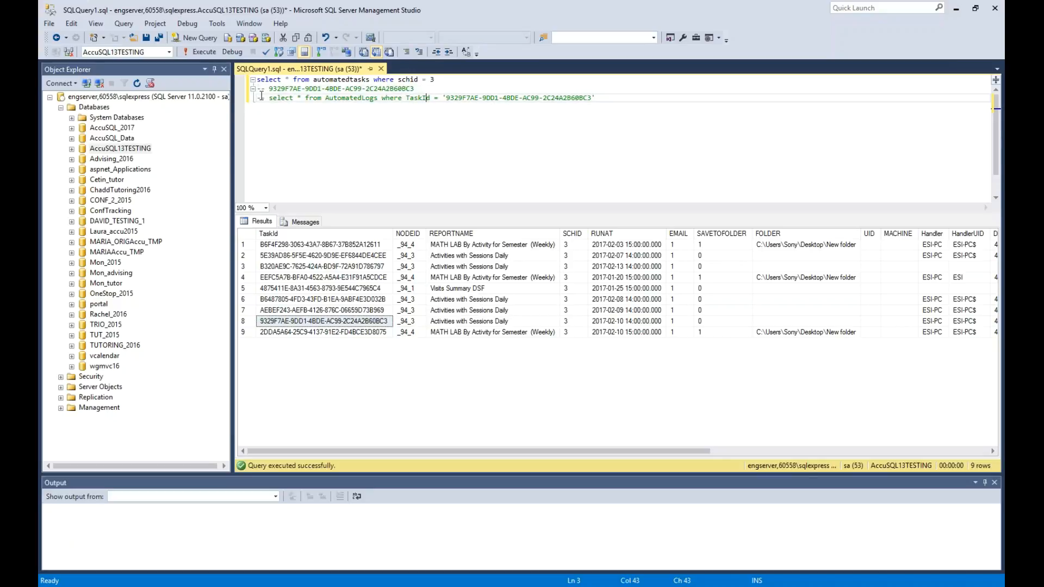
{"action": "mouse_move", "coordinate": [269, 88]}
{"action": "left_mouse_down"}
{"action": "mouse_move", "coordinate": [254, 89]}
{"action": "mouse_move", "coordinate": [270, 107]}
{"action": "mouse_move", "coordinate": [256, 98]}
{"action": "left_mouse_up"}
{"action": "key", "text": "ctrl+c"}
{"action": "key", "text": "Up"}
{"action": "key", "text": "ctrl+v"}
{"action": "key", "text": "Delete"}
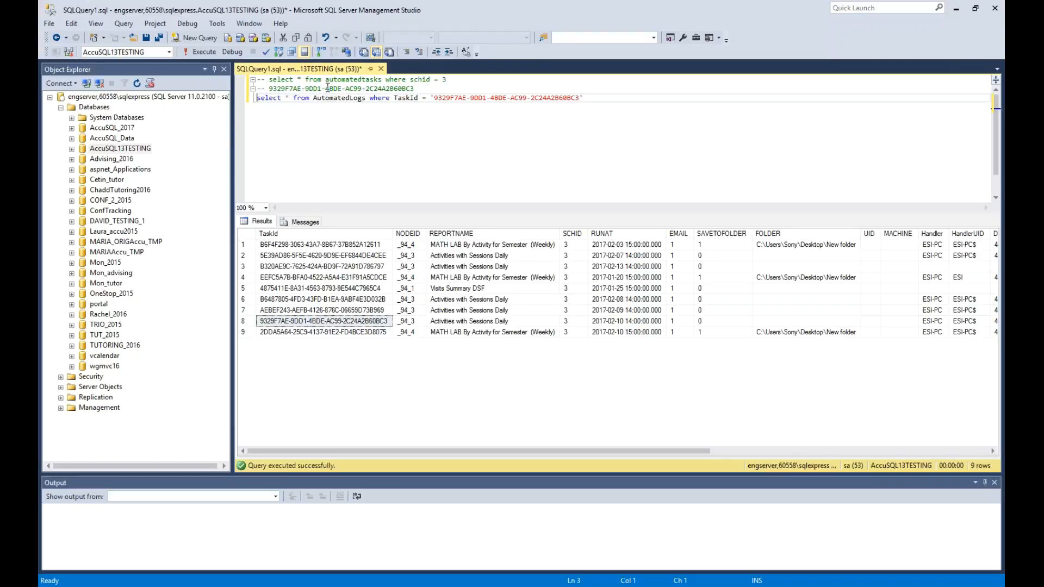
{"action": "left_click", "coordinate": [198, 52]}
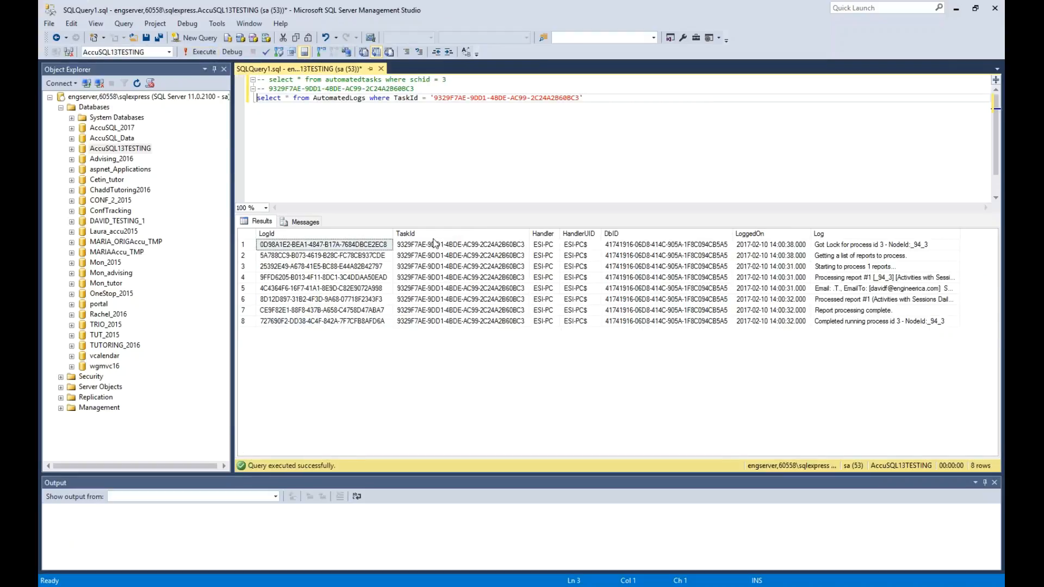
Read through the Log column messages of the AutomatedLogs results from first row to last, and minimize SQL Server Management Studio
{"action": "left_click", "coordinate": [852, 246]}
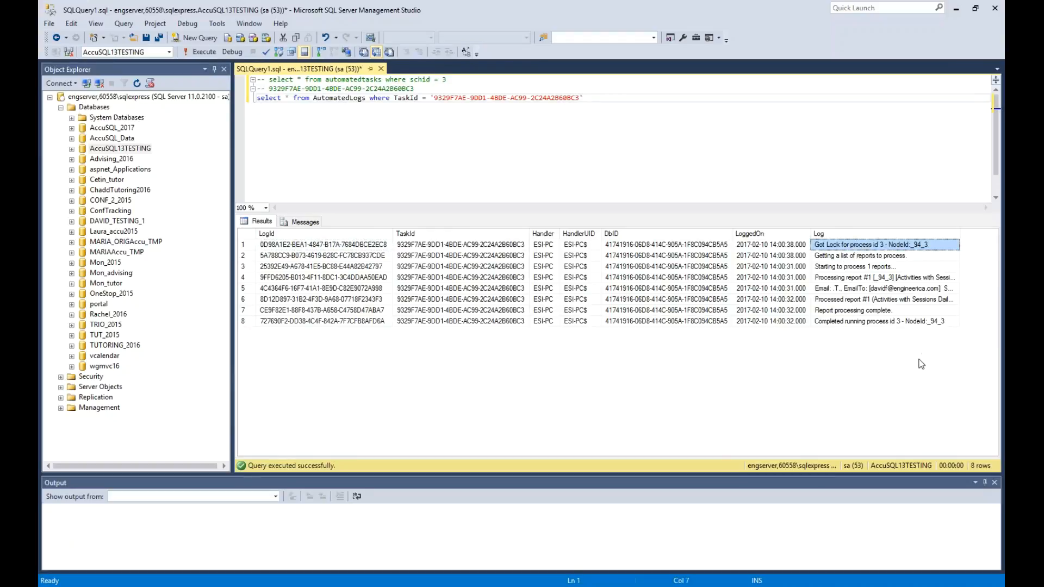
{"action": "key", "text": "Down"}
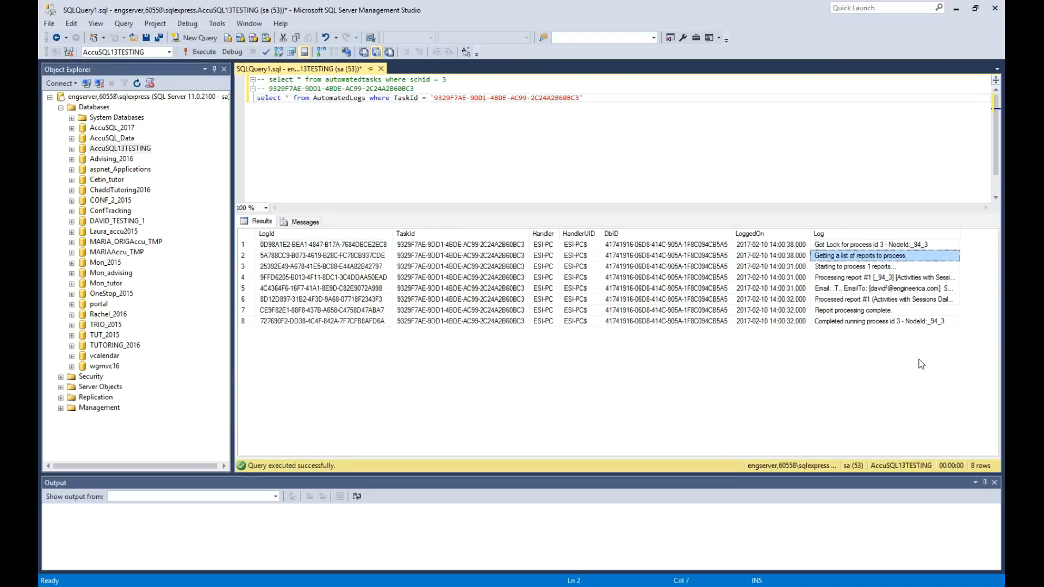
{"action": "key", "text": "Down"}
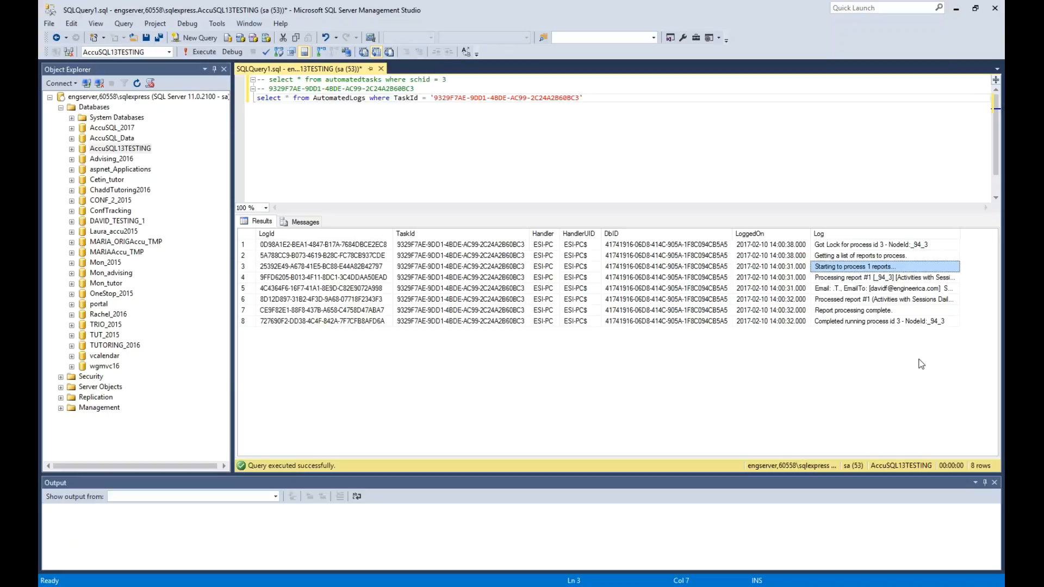
{"action": "key", "text": "Down"}
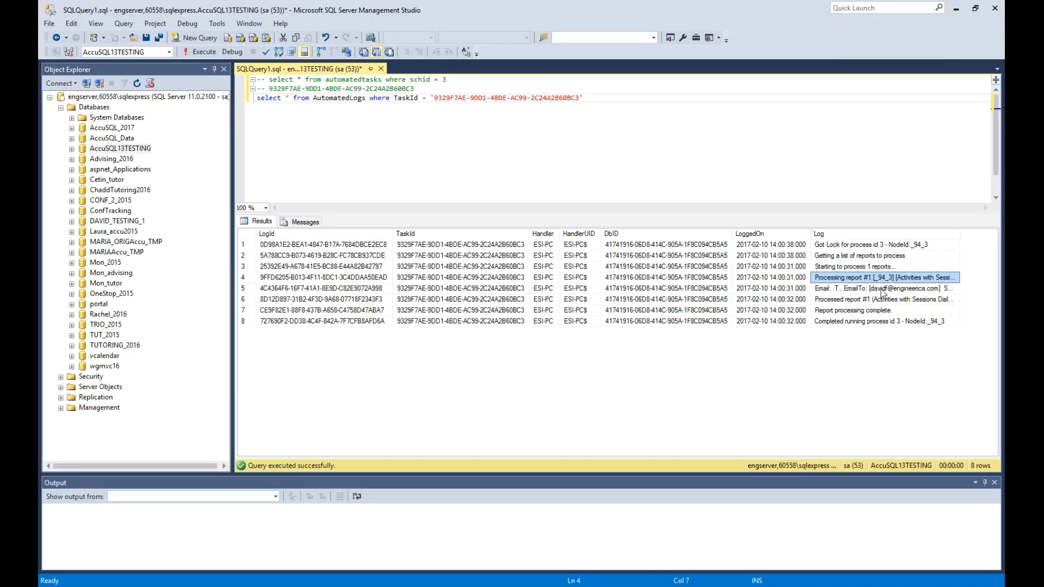
{"action": "key", "text": "Down"}
{"action": "key", "text": "Down"}
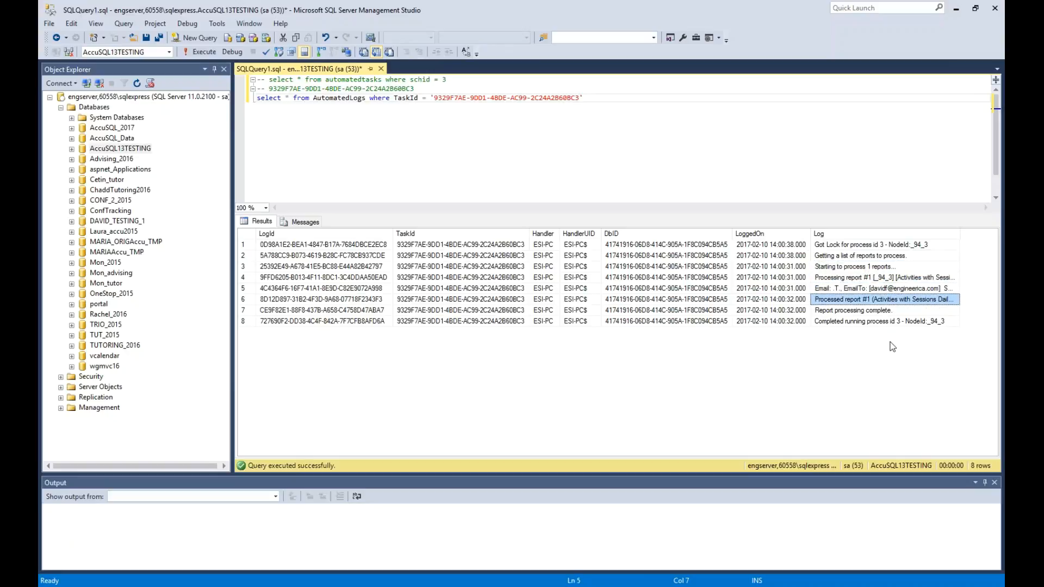
{"action": "key", "text": "Down"}
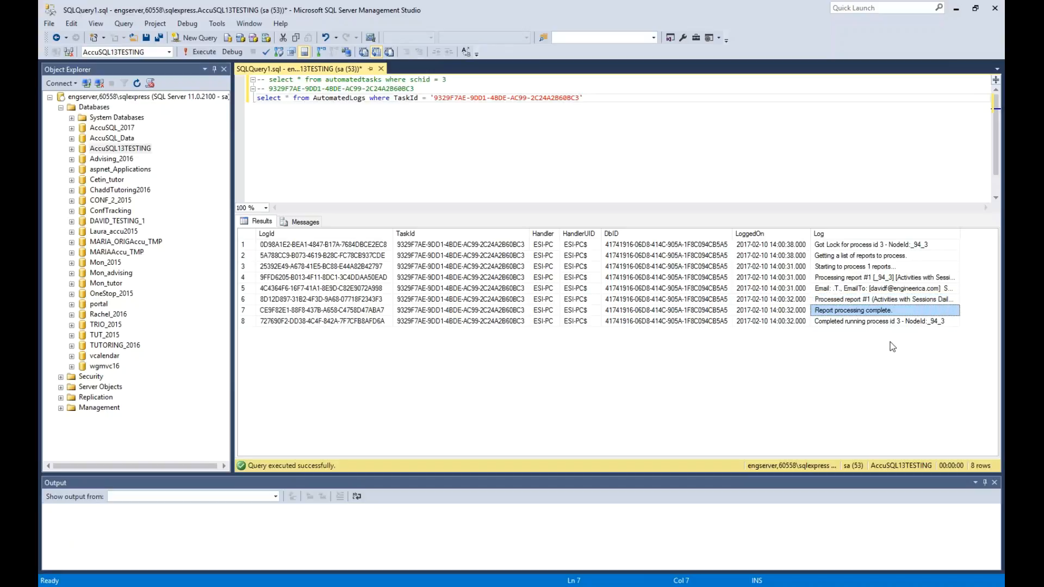
{"action": "key", "text": "Down"}
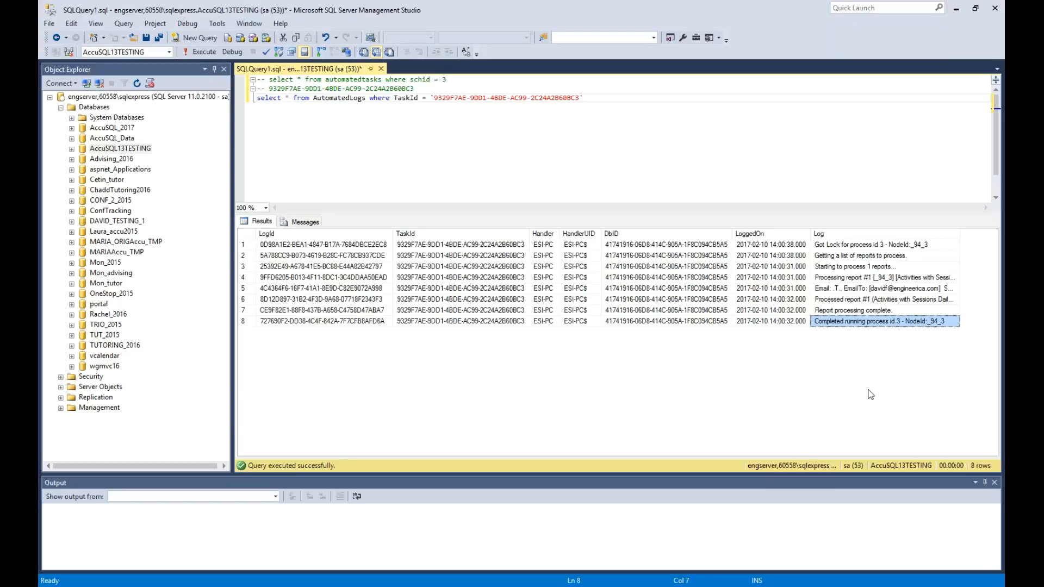
{"action": "left_click", "coordinate": [653, 102]}
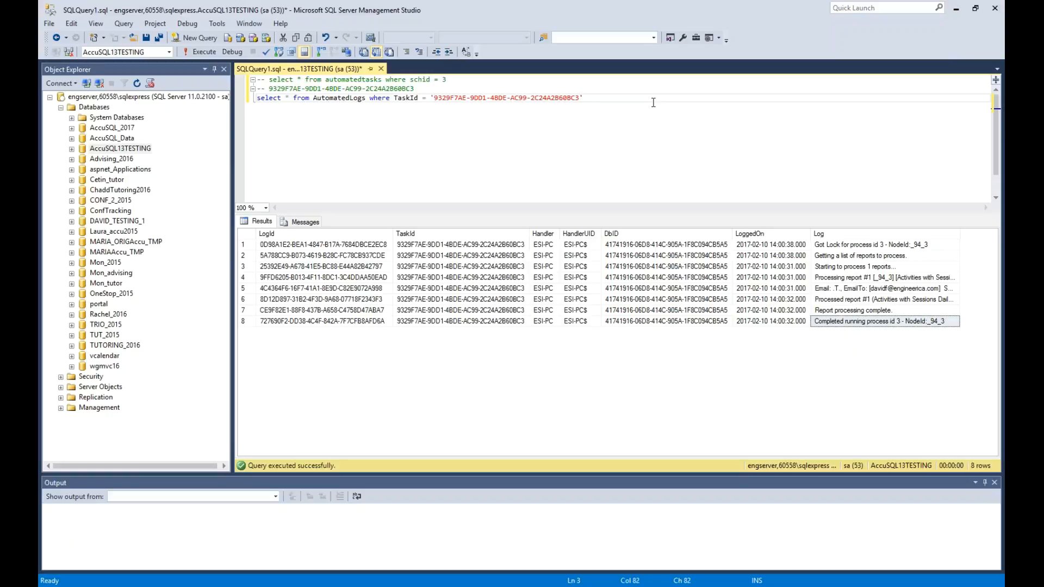
{"action": "left_click", "coordinate": [956, 9]}
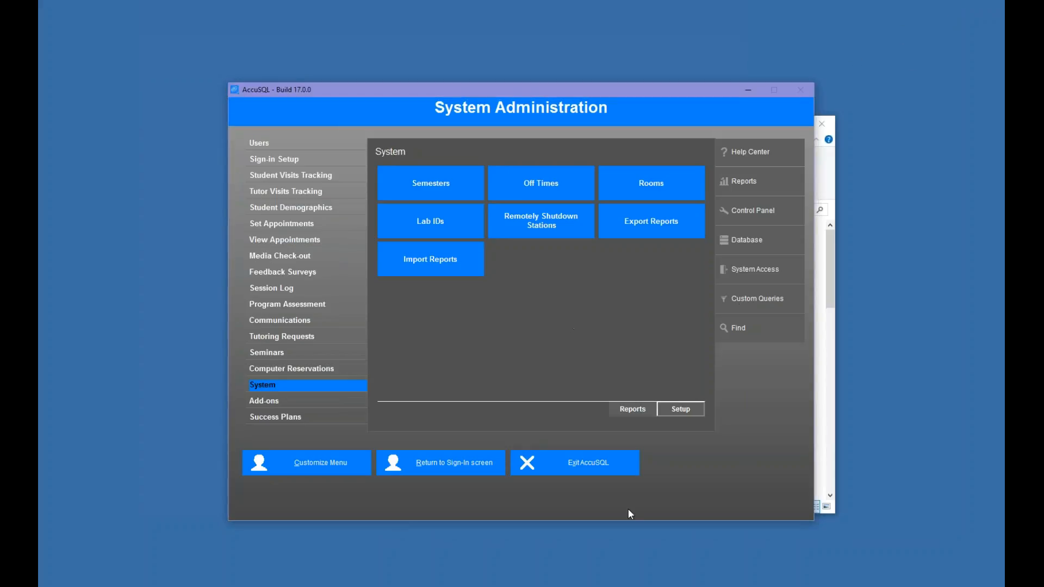
Bring up the AccuSQL2017 program folder and select the ScheduledTasks.cfg file
{"action": "mouse_move", "coordinate": [133, 586]}
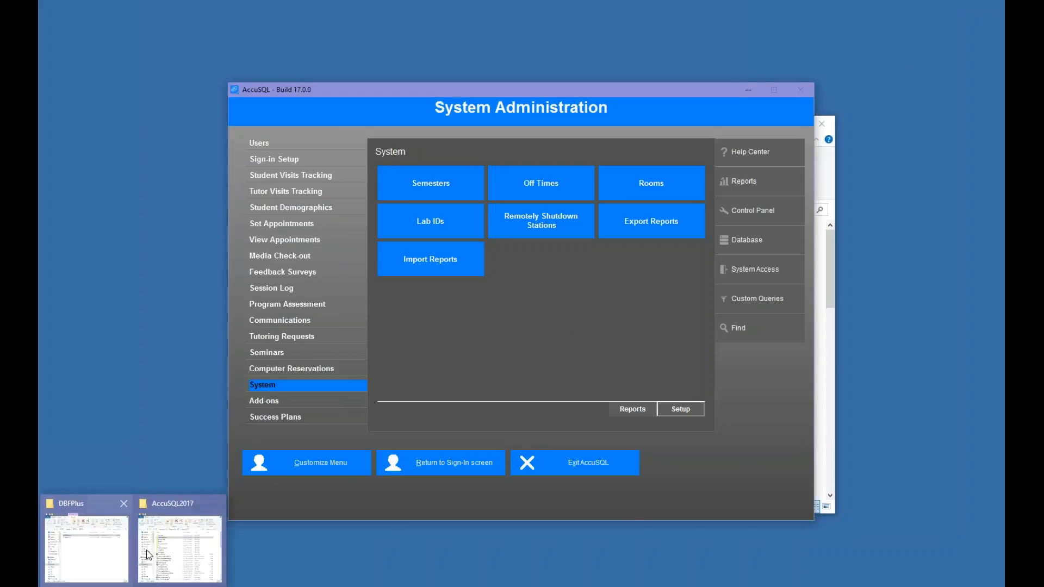
{"action": "left_click", "coordinate": [177, 549]}
{"action": "scroll", "coordinate": [615, 345], "scroll_direction": "down", "scroll_amount": 16}
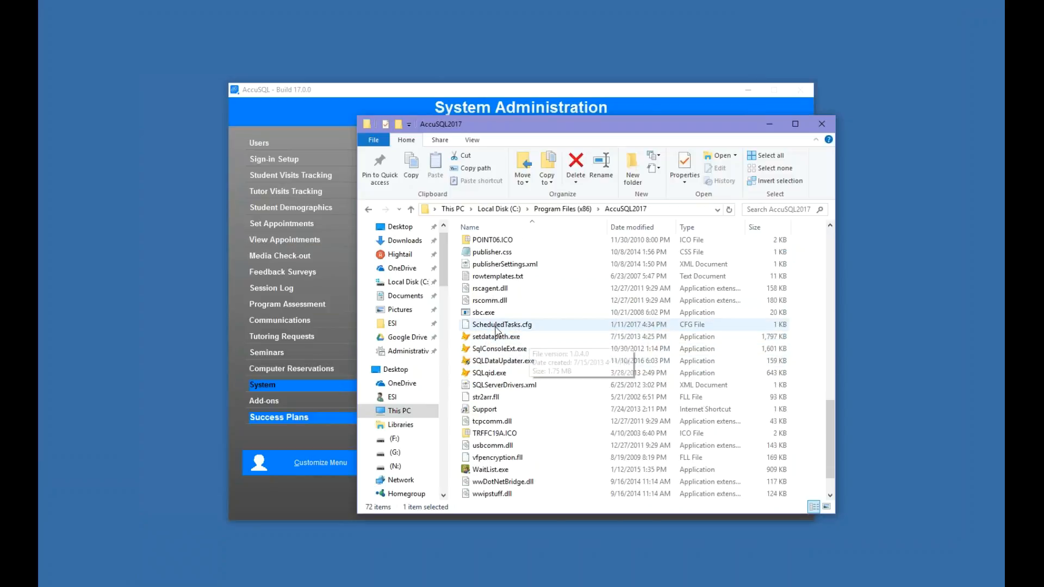
{"action": "left_click", "coordinate": [494, 325]}
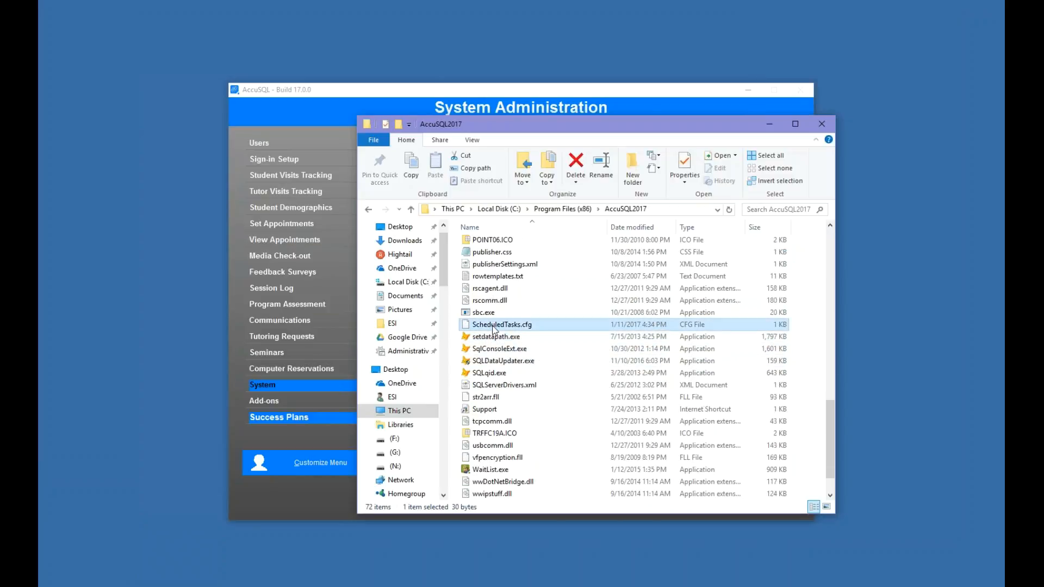
Launch Notepad, load ScheduledTasks.cfg from the program folder into it, review the loggingLevel setting, and close Notepad
{"action": "key", "text": "super"}
{"action": "type", "text": "notepad"}
{"action": "key", "text": "Return"}
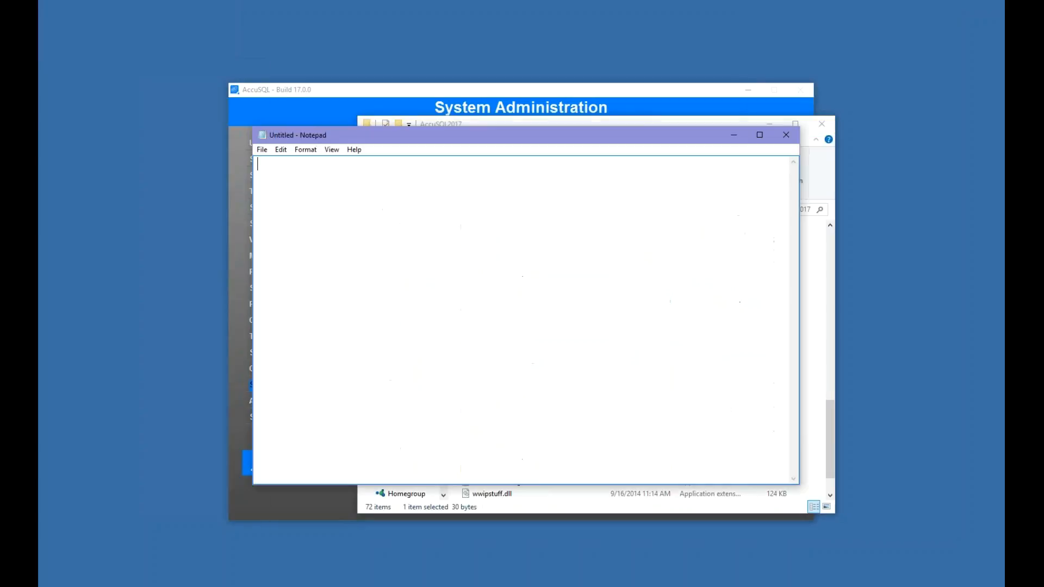
{"action": "left_click_drag", "start_coordinate": [565, 139], "coordinate": [754, 220]}
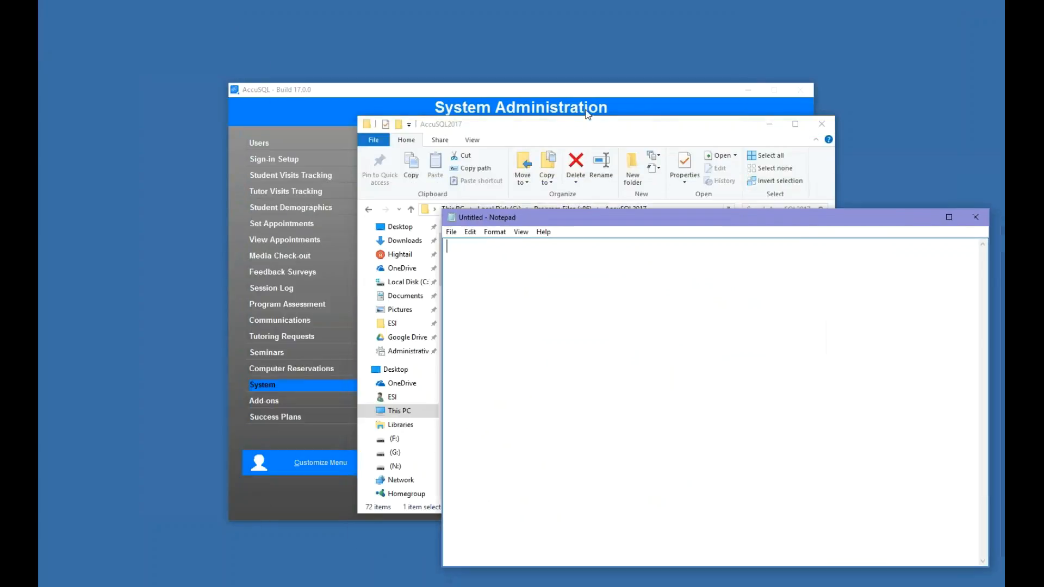
{"action": "left_click_drag", "start_coordinate": [626, 131], "coordinate": [388, 74]}
{"action": "left_click_drag", "start_coordinate": [644, 220], "coordinate": [668, 145]}
{"action": "left_click_drag", "start_coordinate": [272, 271], "coordinate": [592, 288]}
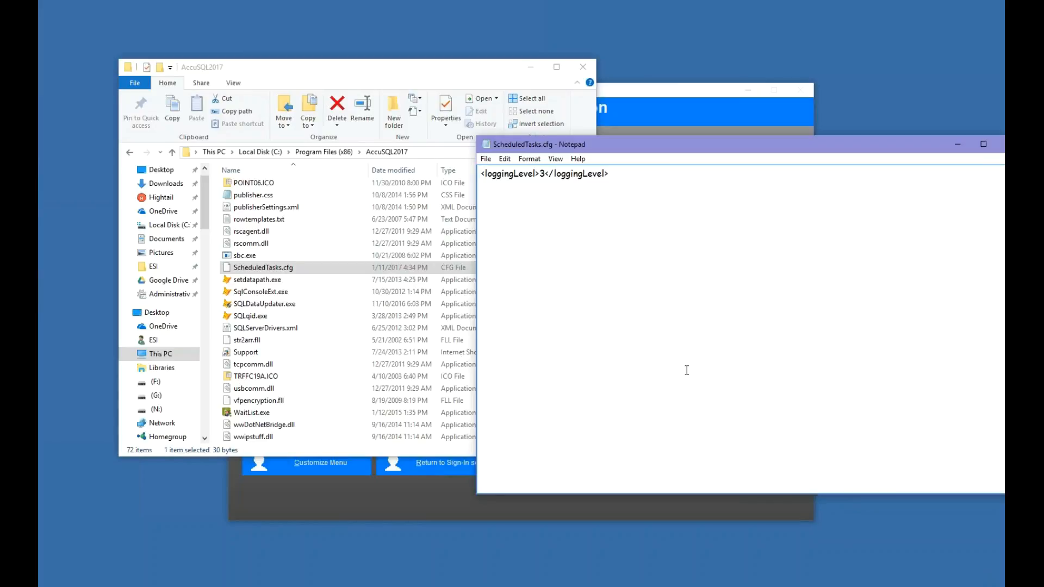
{"action": "left_click_drag", "start_coordinate": [664, 146], "coordinate": [535, 136]}
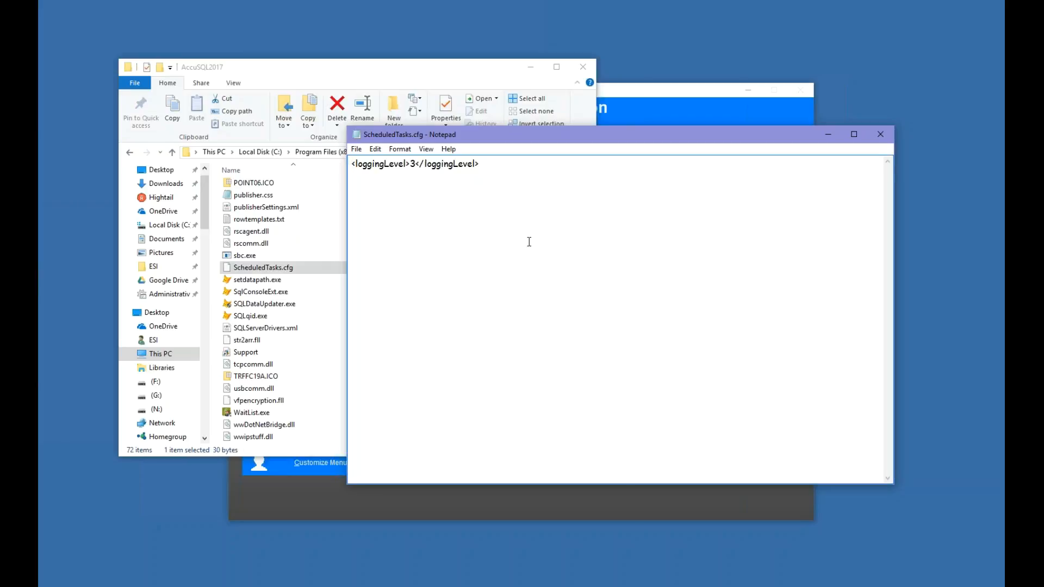
{"action": "left_click", "coordinate": [880, 135]}
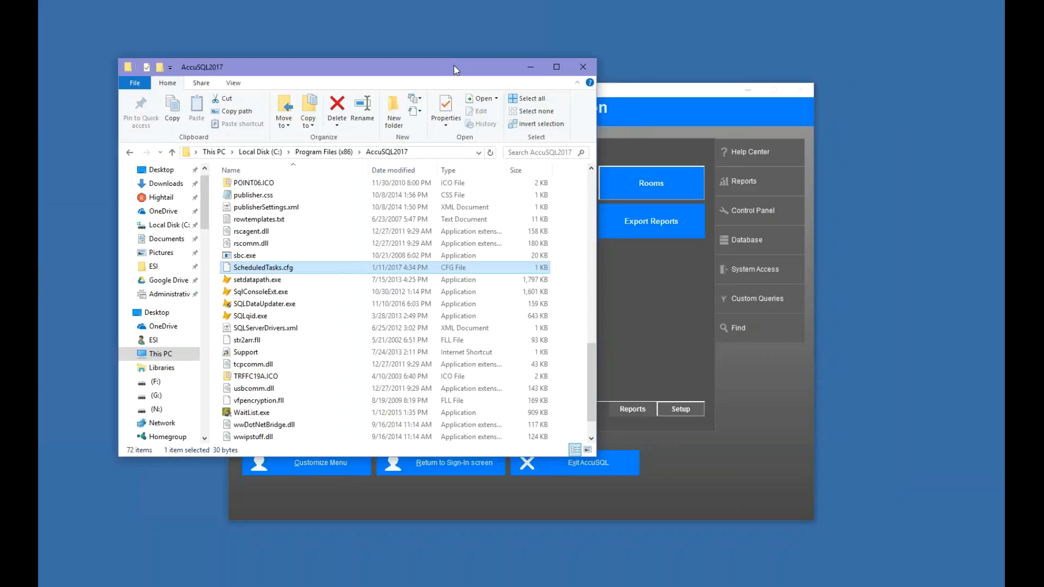
Open the SAMPLEDATABASES data folder from AccuSQL's database connection settings in SQL Server mode, and close the AccuSQL2017 program folder
{"action": "left_click", "coordinate": [746, 240]}
{"action": "left_click", "coordinate": [540, 182]}
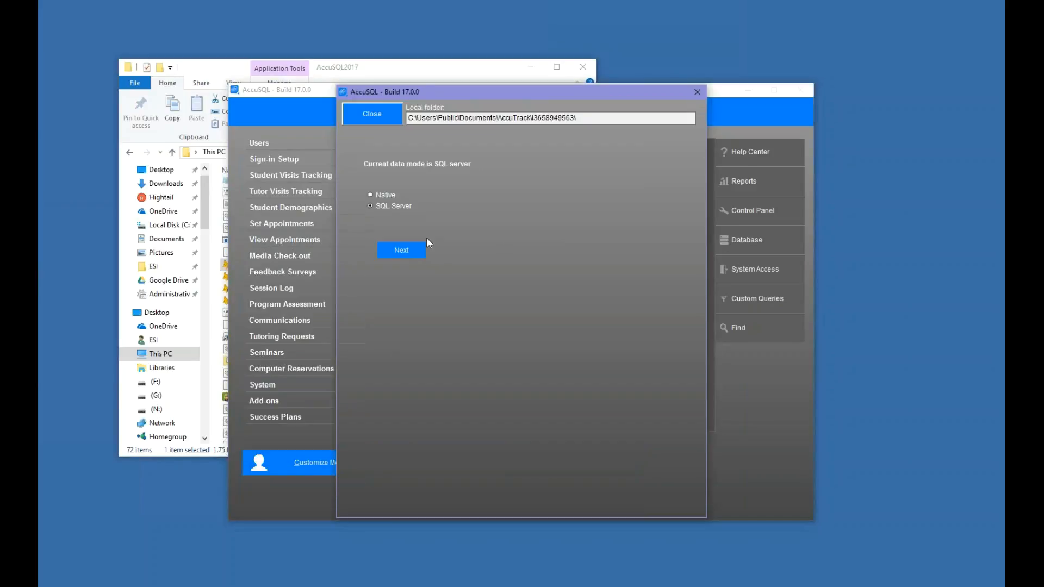
{"action": "left_click", "coordinate": [423, 246]}
{"action": "left_click", "coordinate": [608, 200]}
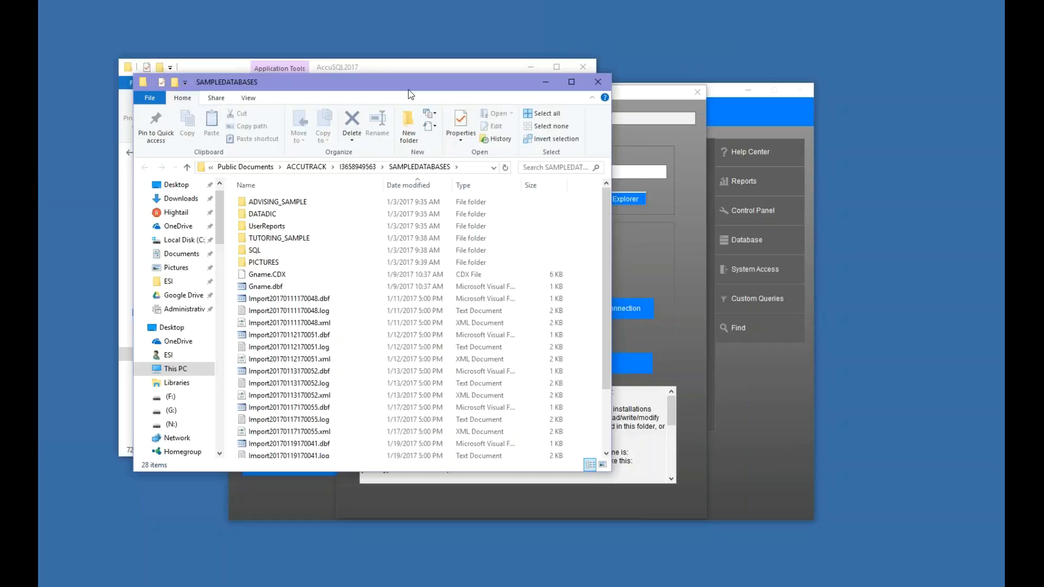
{"action": "left_click_drag", "start_coordinate": [410, 95], "coordinate": [602, 125]}
{"action": "left_click", "coordinate": [583, 67]}
{"action": "left_click_drag", "start_coordinate": [797, 288], "coordinate": [793, 363]}
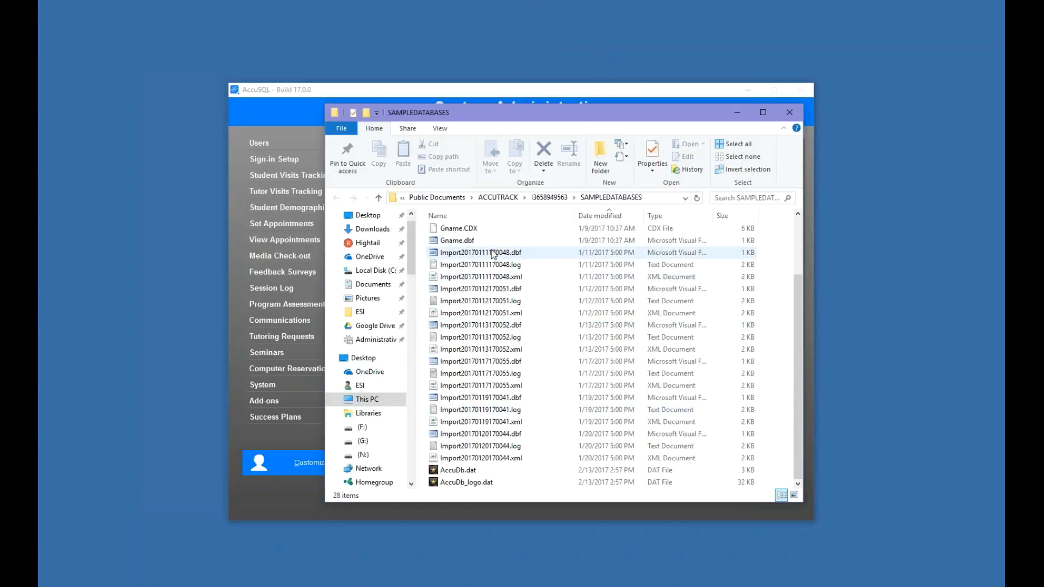
{"action": "left_click", "coordinate": [486, 435]}
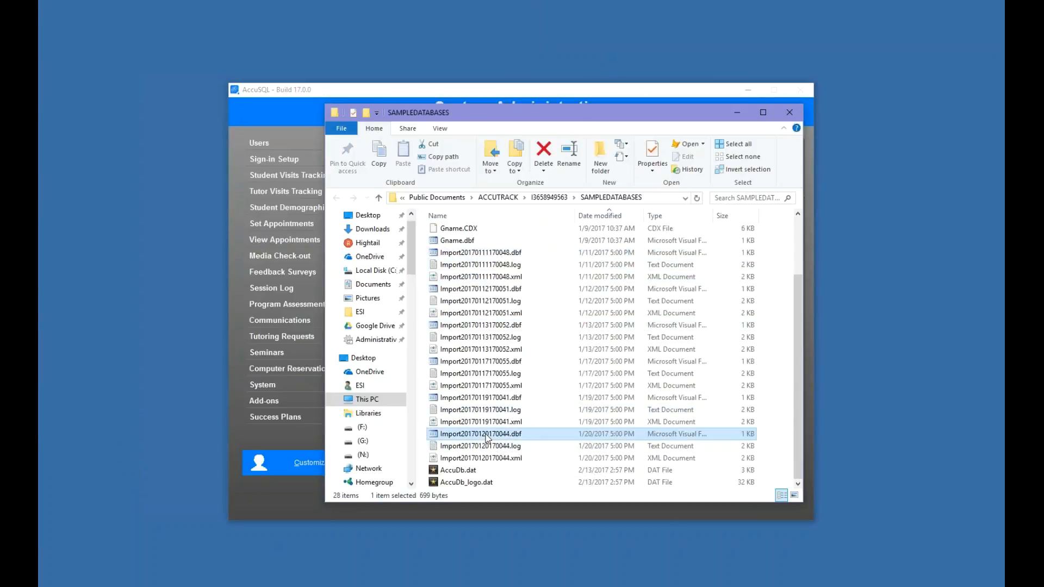
{"action": "left_click", "coordinate": [500, 458]}
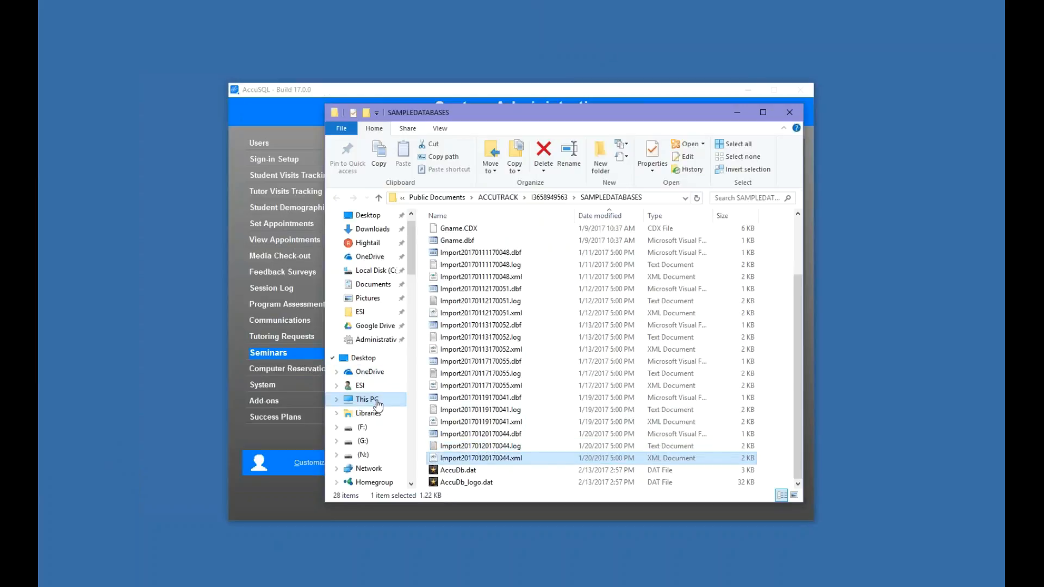
Open Import20170120170044.log, review the imported file name and the import results lines, and close the log
{"action": "double_click", "coordinate": [468, 447]}
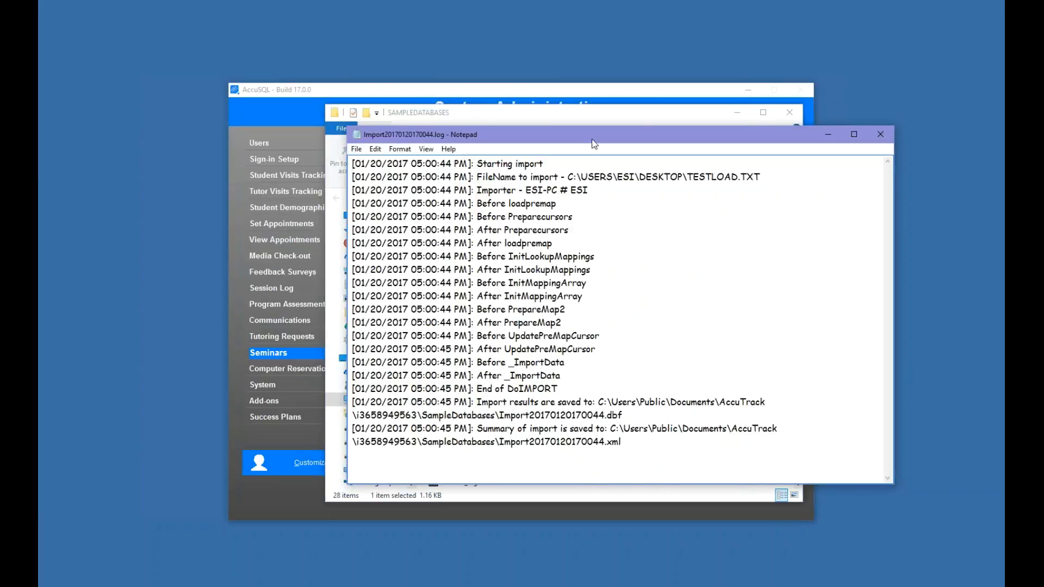
{"action": "left_click_drag", "start_coordinate": [592, 139], "coordinate": [542, 127]}
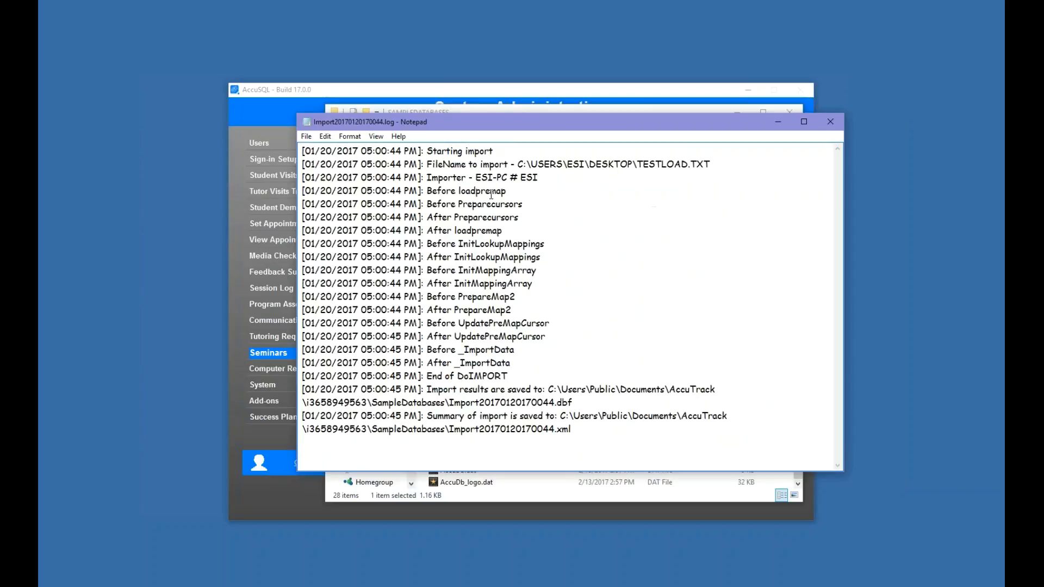
{"action": "left_click_drag", "start_coordinate": [710, 164], "coordinate": [555, 164]}
{"action": "left_click", "coordinate": [561, 164]}
{"action": "left_click_drag", "start_coordinate": [477, 389], "coordinate": [542, 381]}
{"action": "left_click", "coordinate": [640, 335]}
{"action": "left_click", "coordinate": [830, 121]}
Open Import20170120170044.xml, examine the import summary at its end, and close the browser
{"action": "left_click", "coordinate": [519, 459]}
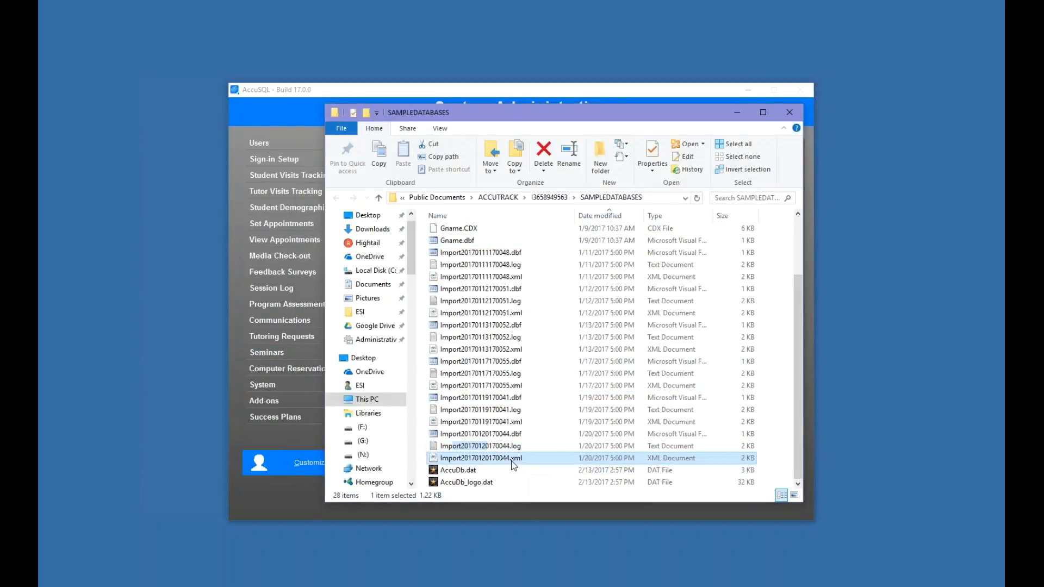
{"action": "key", "text": "Return"}
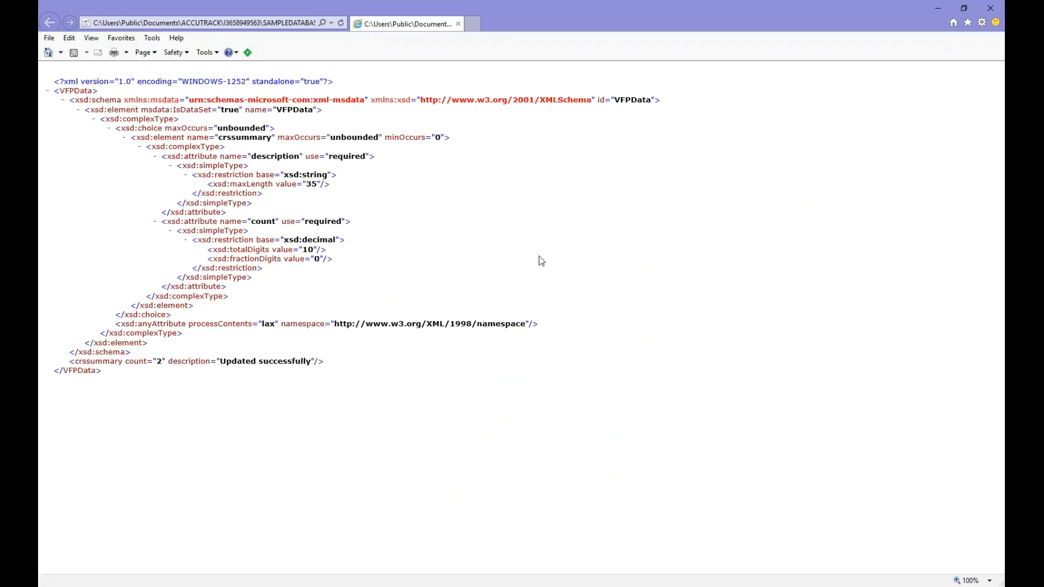
{"action": "left_click", "coordinate": [989, 8]}
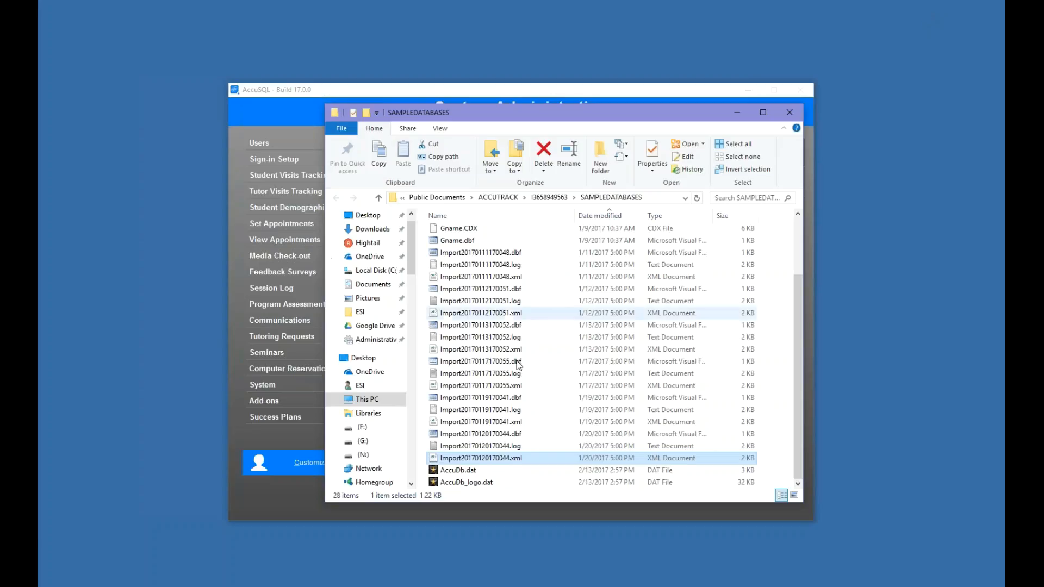
Launch DBF Viewer Plus and open an import results .dbf file from the SAMPLEDATABASES folder in it
{"action": "left_click", "coordinate": [506, 433]}
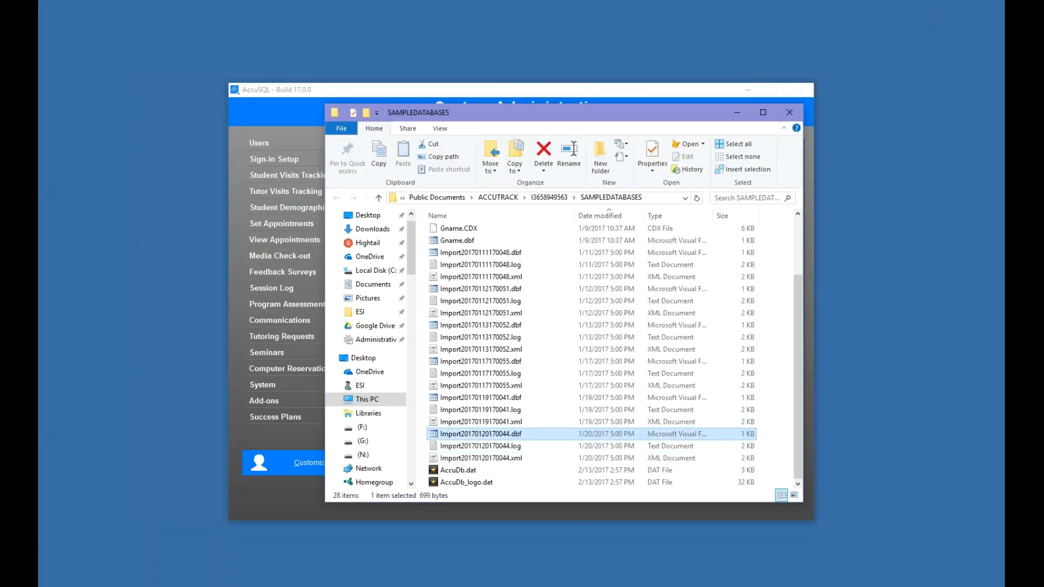
{"action": "double_click", "coordinate": [511, 434]}
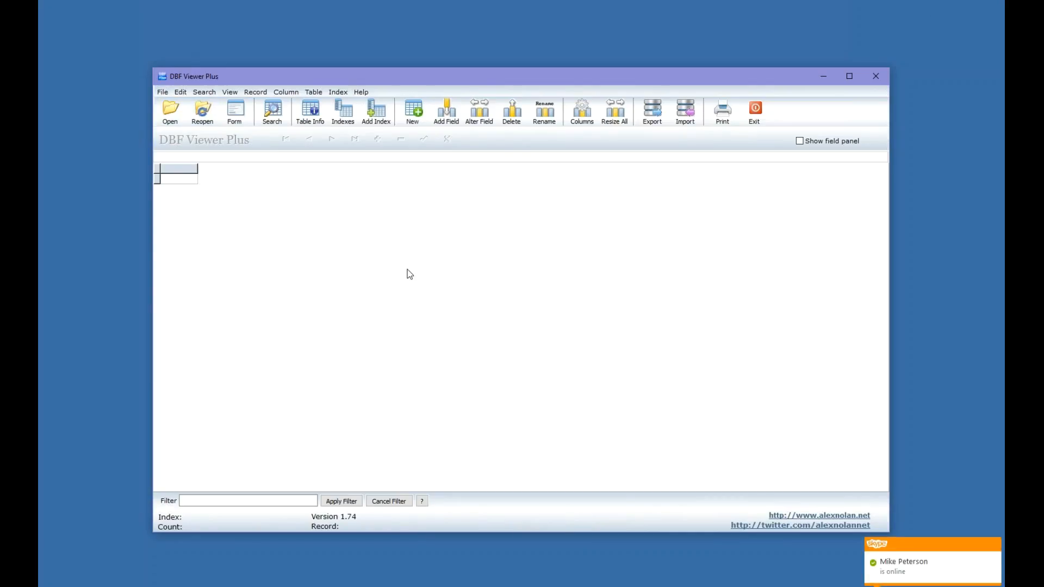
{"action": "left_click", "coordinate": [172, 552]}
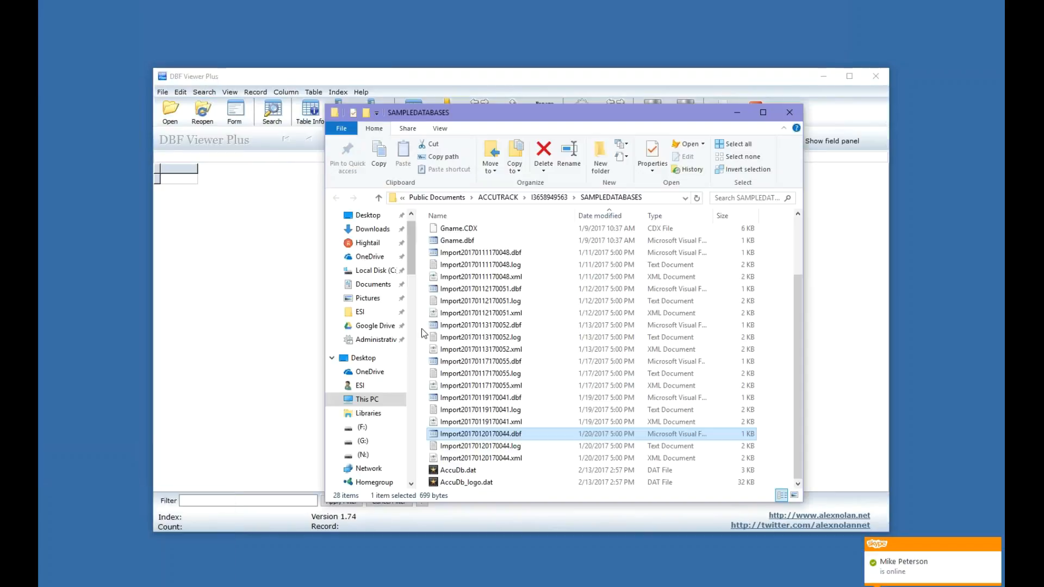
{"action": "left_click", "coordinate": [667, 200]}
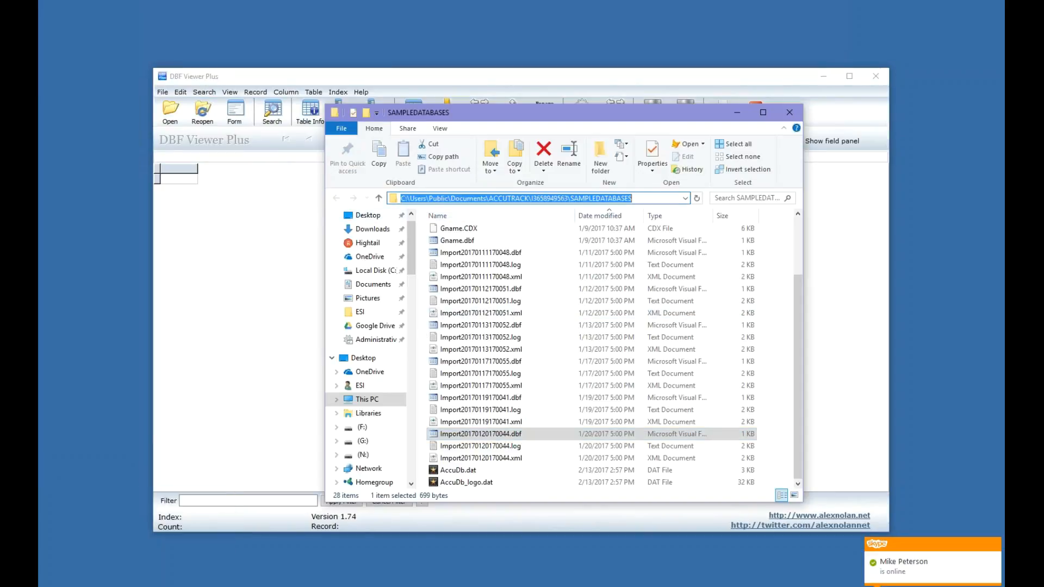
{"action": "left_click", "coordinate": [231, 217]}
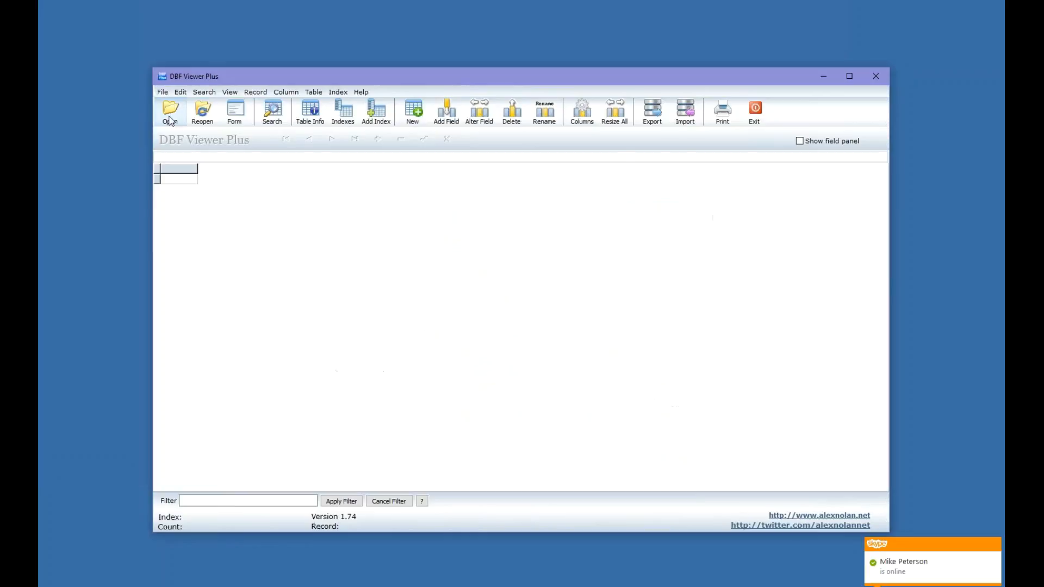
{"action": "left_click", "coordinate": [170, 119]}
{"action": "left_click", "coordinate": [478, 296]}
{"action": "left_click", "coordinate": [652, 333]}
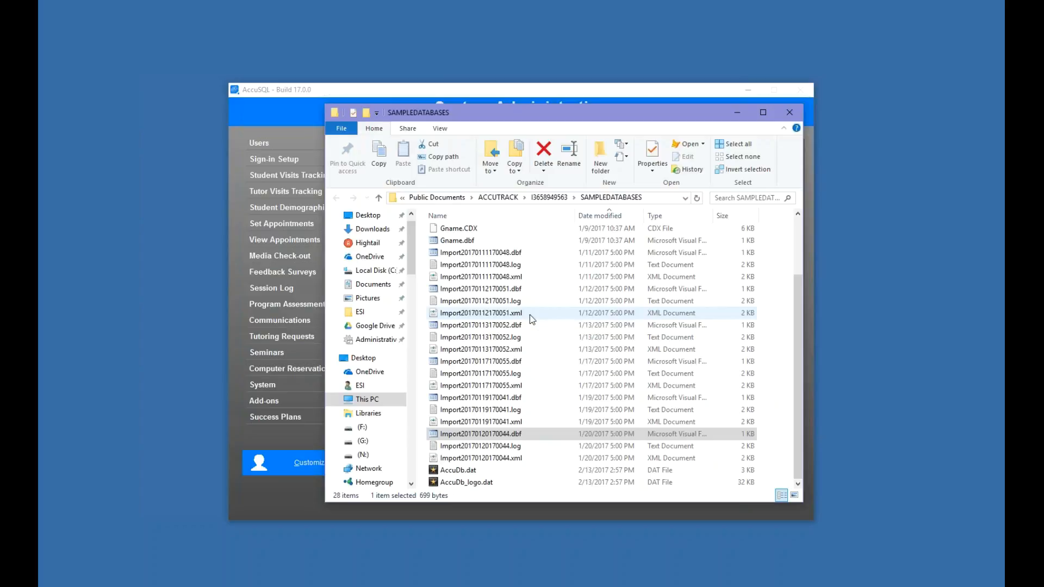
Search Windows for the environment variables settings and open the Environment Variables dialog from System Properties
{"action": "scroll", "coordinate": [532, 320], "scroll_direction": "up", "scroll_amount": 2}
{"action": "left_click", "coordinate": [662, 199]}
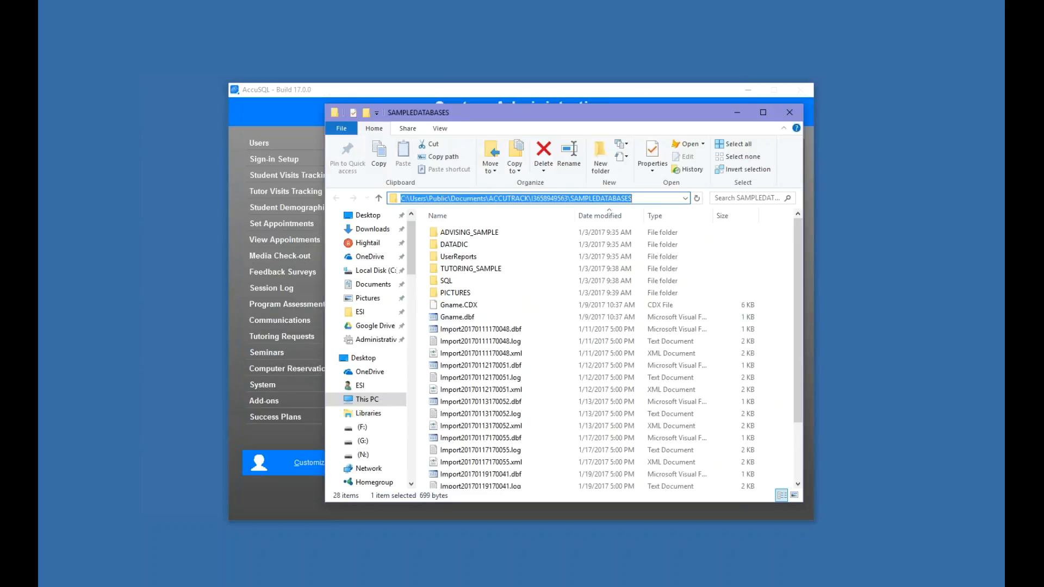
{"action": "key", "text": "super+s"}
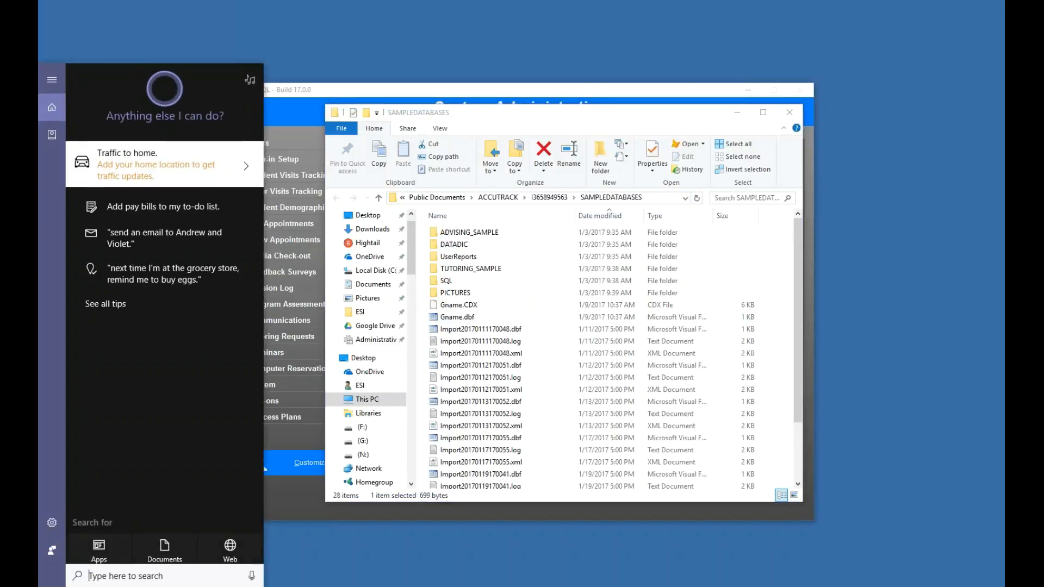
{"action": "type", "text": "environmen"}
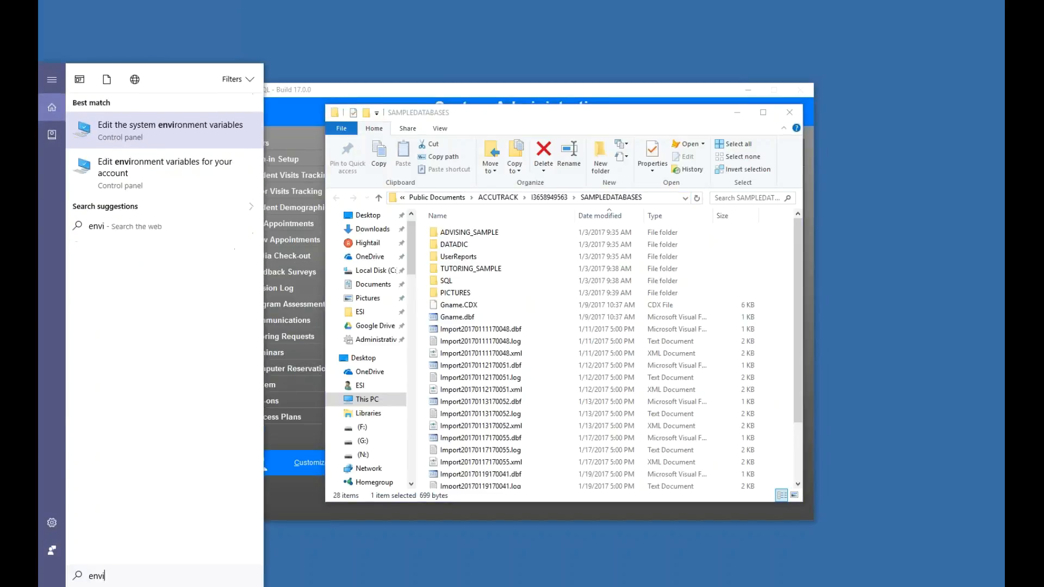
{"action": "left_click", "coordinate": [151, 142]}
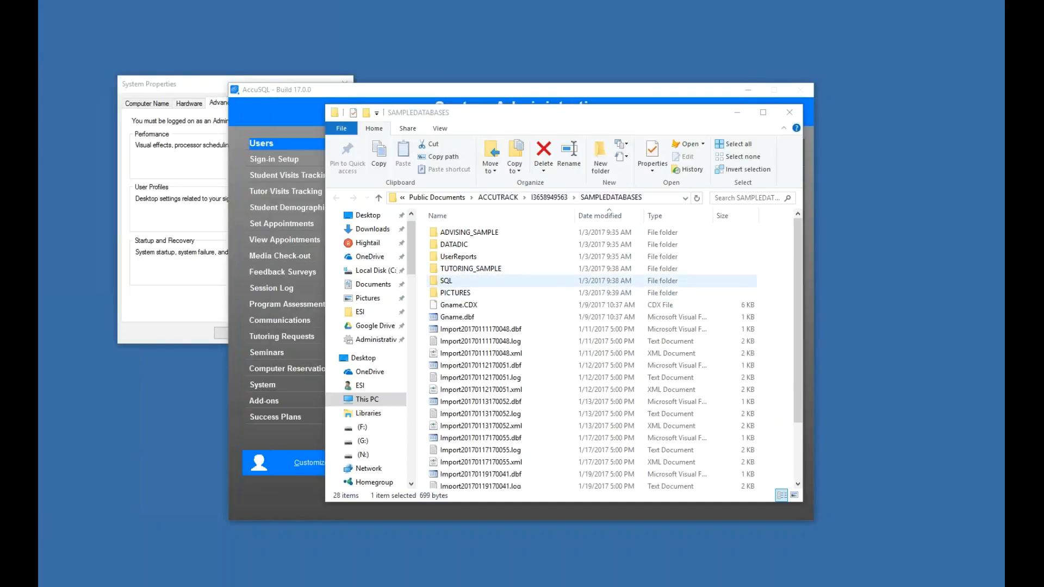
{"action": "left_click", "coordinate": [162, 85]}
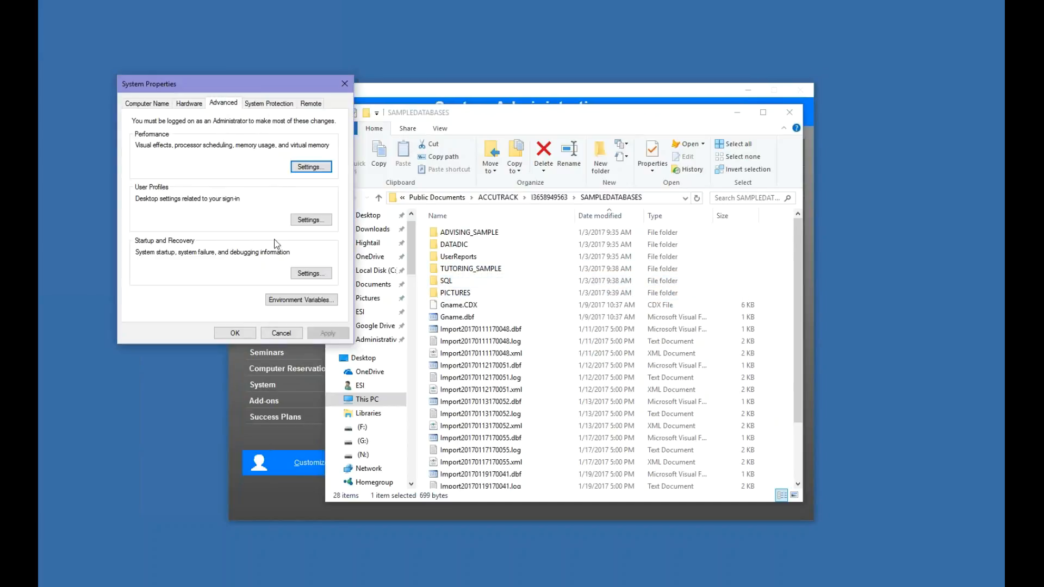
{"action": "left_click", "coordinate": [300, 301]}
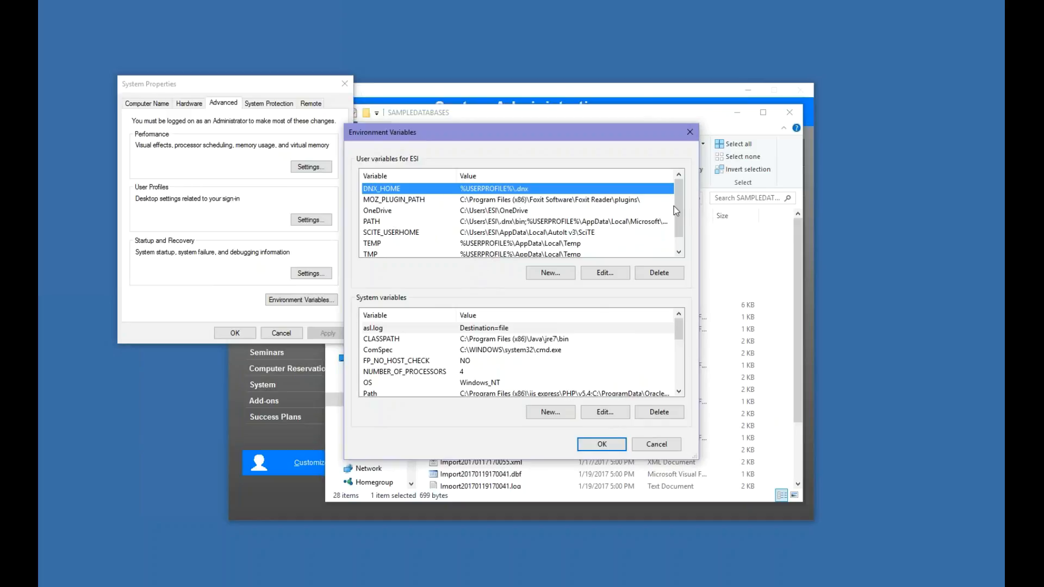
Copy the value of the TEMP user variable, %USERPROFILE%\AppData\Local\Temp, and leave its edit dialog without saving
{"action": "scroll", "coordinate": [676, 230], "scroll_direction": "down", "scroll_amount": 1}
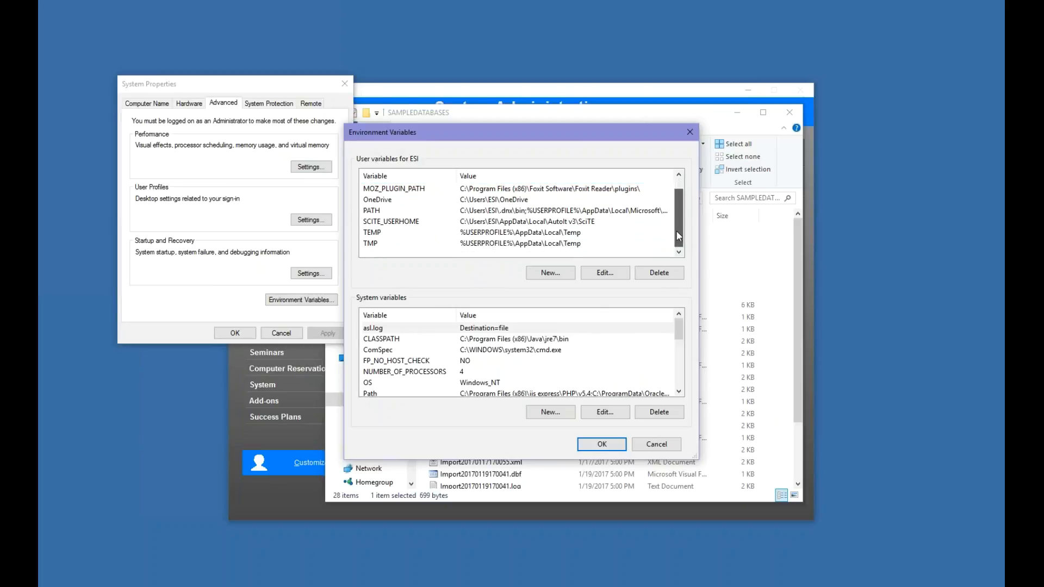
{"action": "left_click", "coordinate": [422, 232]}
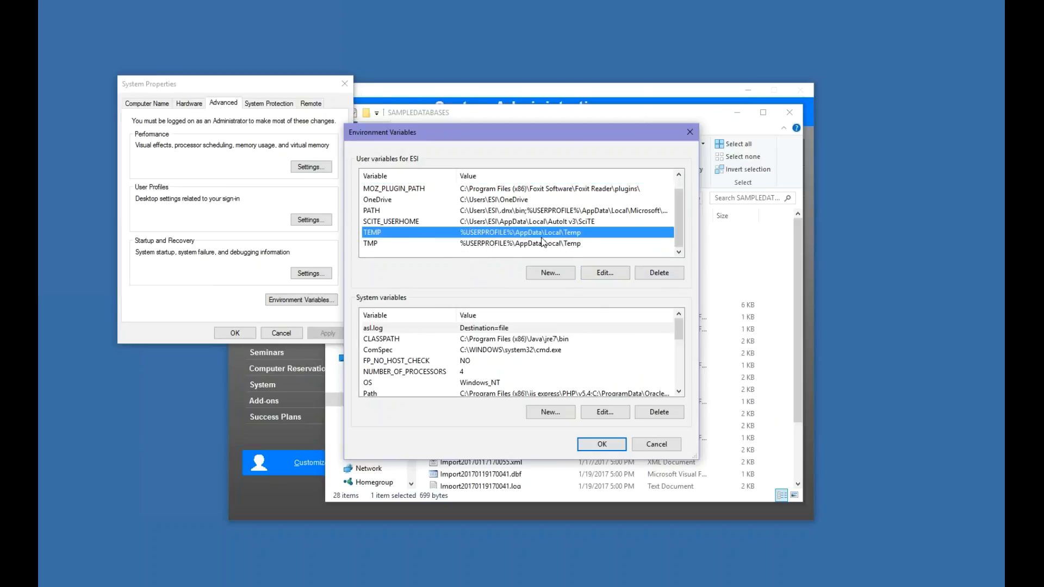
{"action": "left_click", "coordinate": [584, 272]}
{"action": "key", "text": "ctrl+c"}
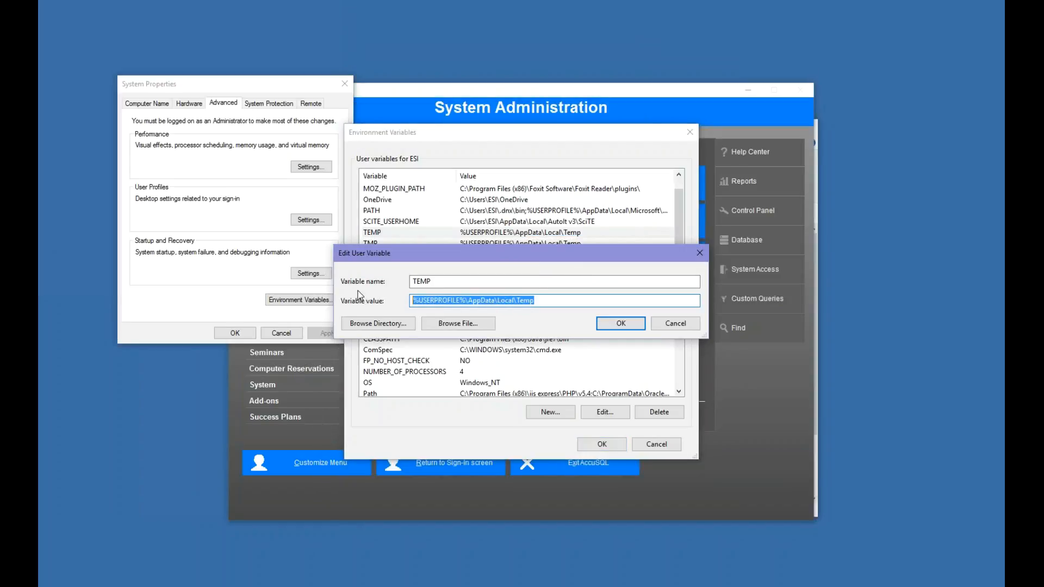
{"action": "left_click", "coordinate": [675, 323]}
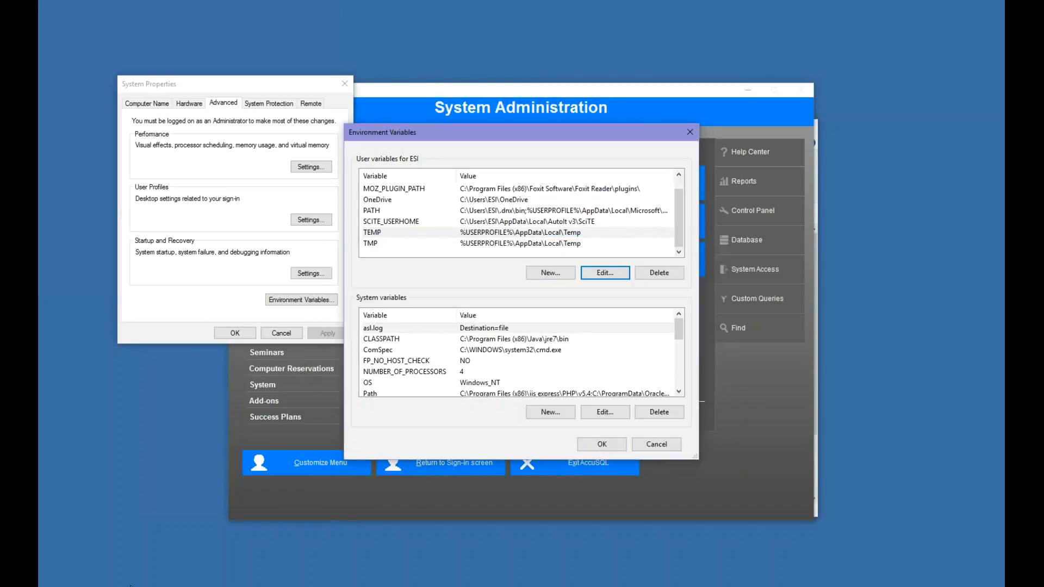
Go to the copied TEMP path in the SAMPLEDATABASES folder window and display the Temp folder's full path
{"action": "left_click", "coordinate": [271, 538]}
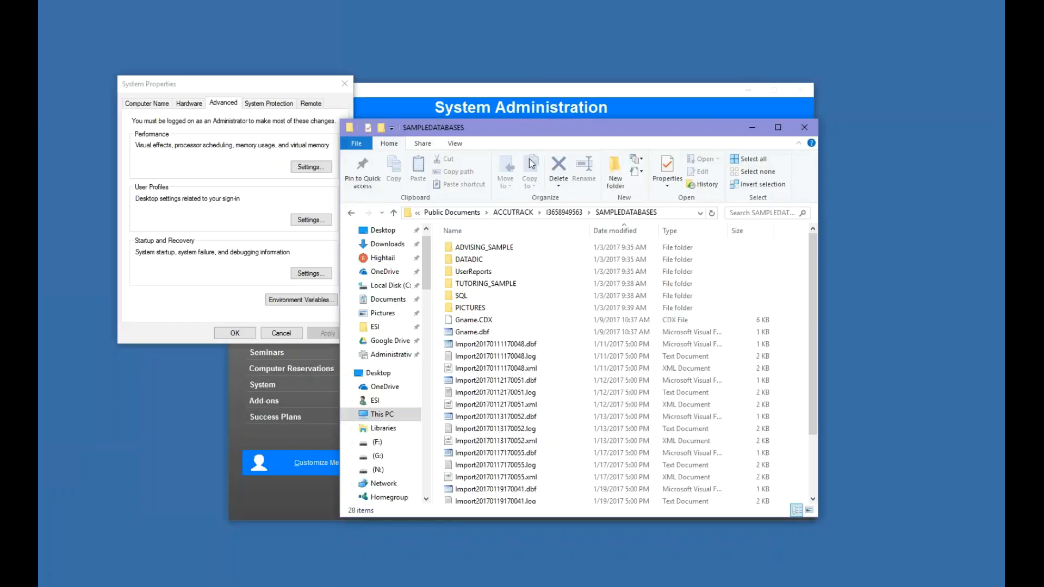
{"action": "left_click", "coordinate": [674, 214]}
{"action": "key", "text": "ctrl+v"}
{"action": "key", "text": "Return"}
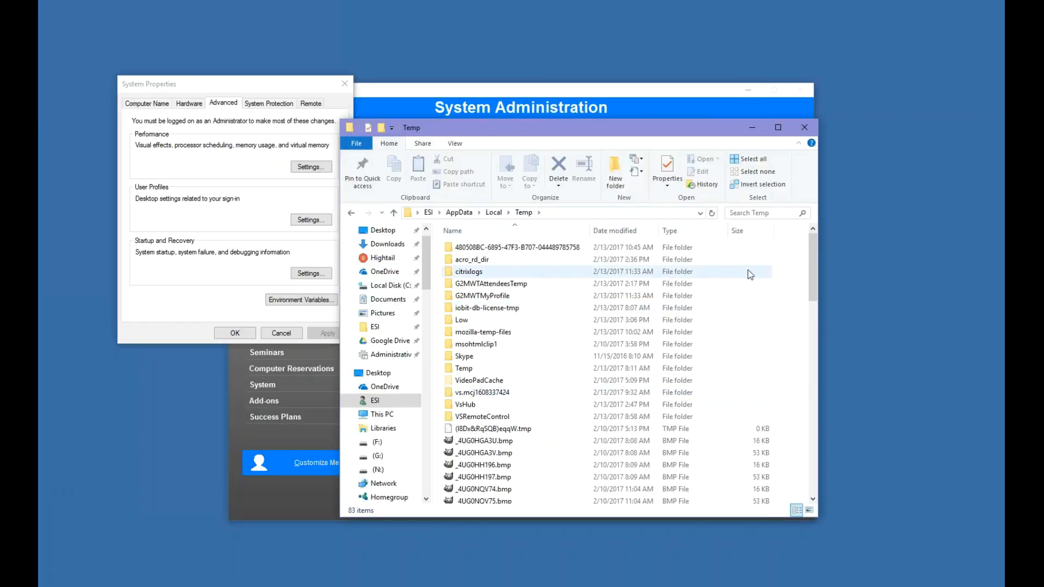
{"action": "left_click", "coordinate": [623, 213]}
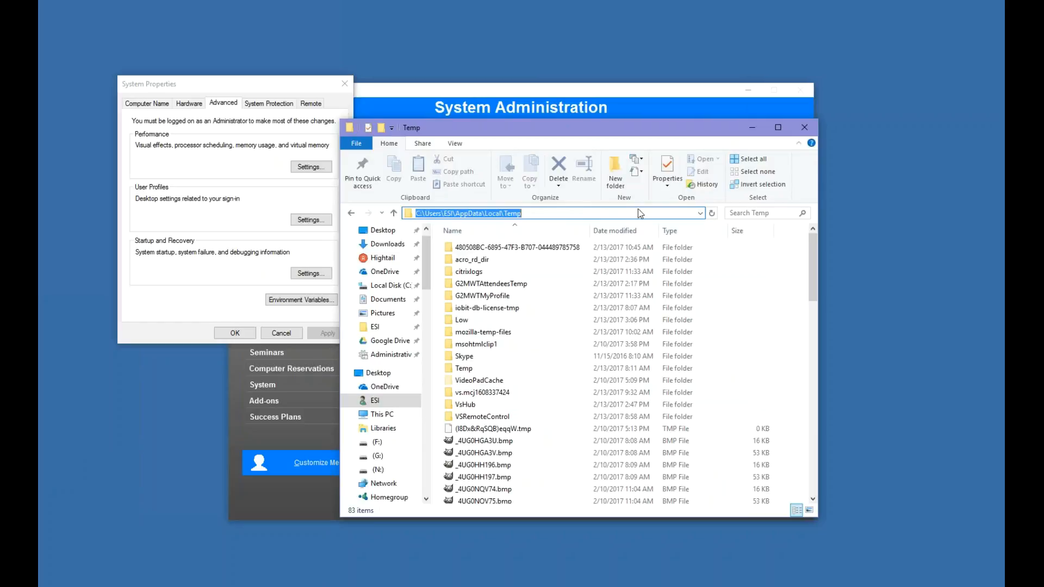
Show the Temp folder's contents as medium icons and browse through its .bmp and .txt files
{"action": "scroll", "coordinate": [812, 278], "scroll_direction": "down", "scroll_amount": 2}
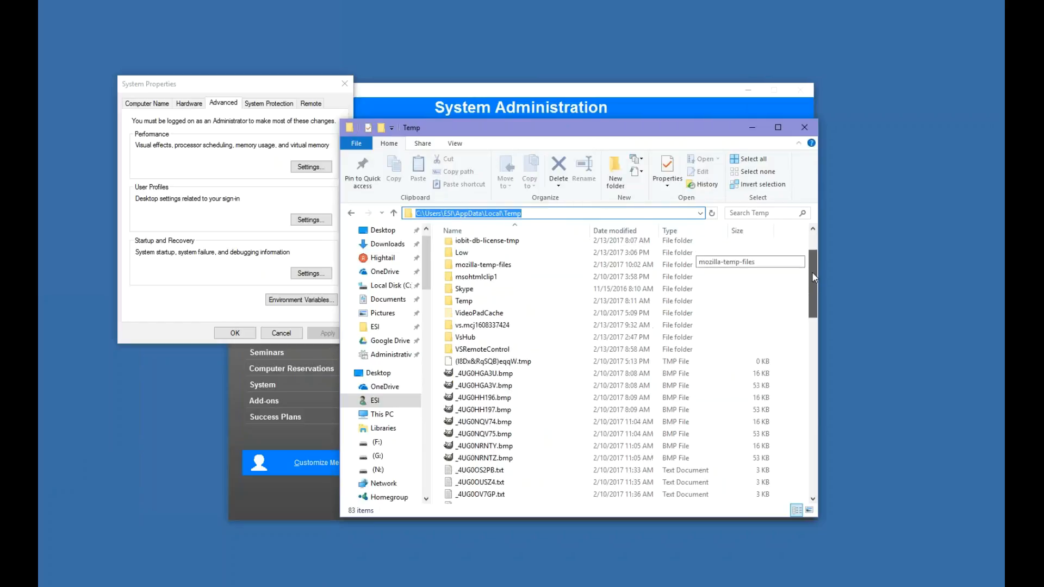
{"action": "left_click_drag", "start_coordinate": [813, 273], "coordinate": [813, 289]}
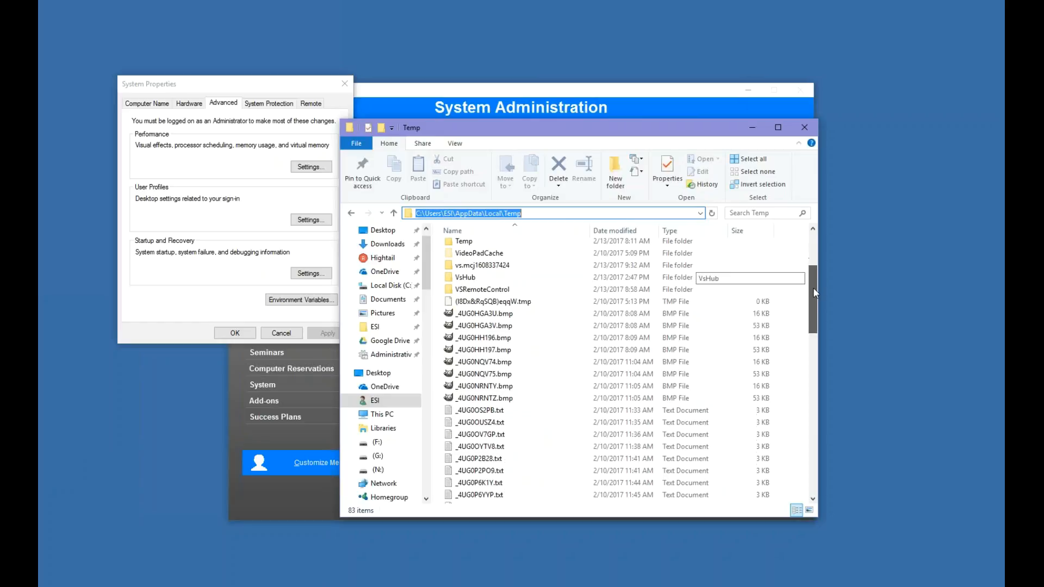
{"action": "left_click", "coordinate": [521, 312]}
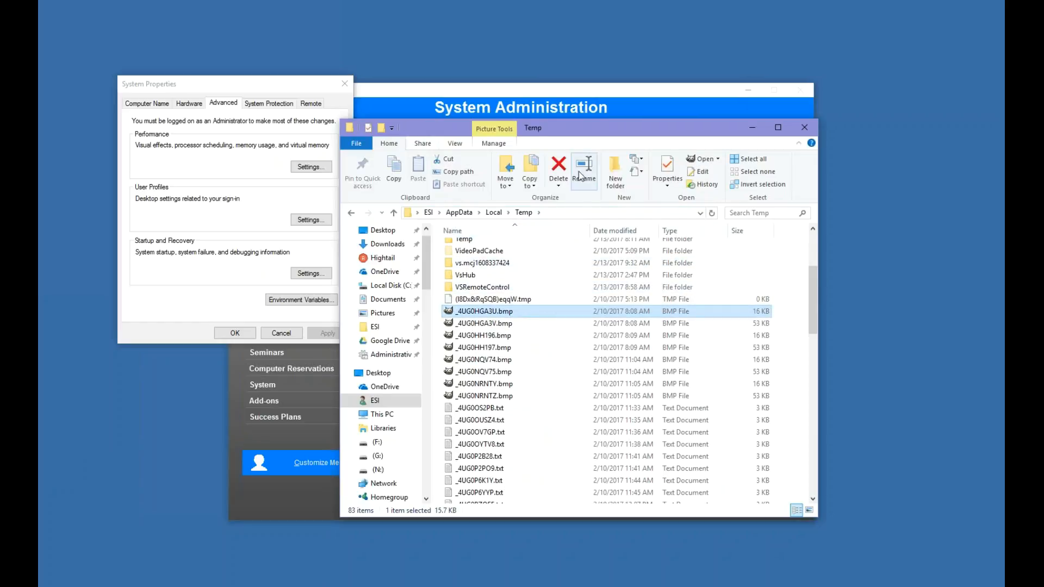
{"action": "left_click", "coordinate": [454, 143]}
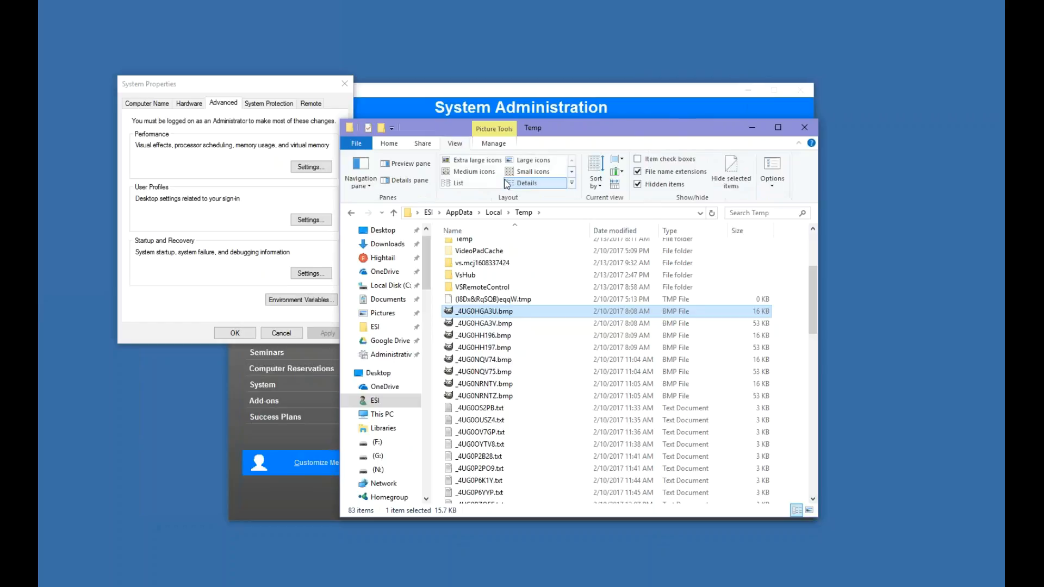
{"action": "left_click", "coordinate": [474, 171]}
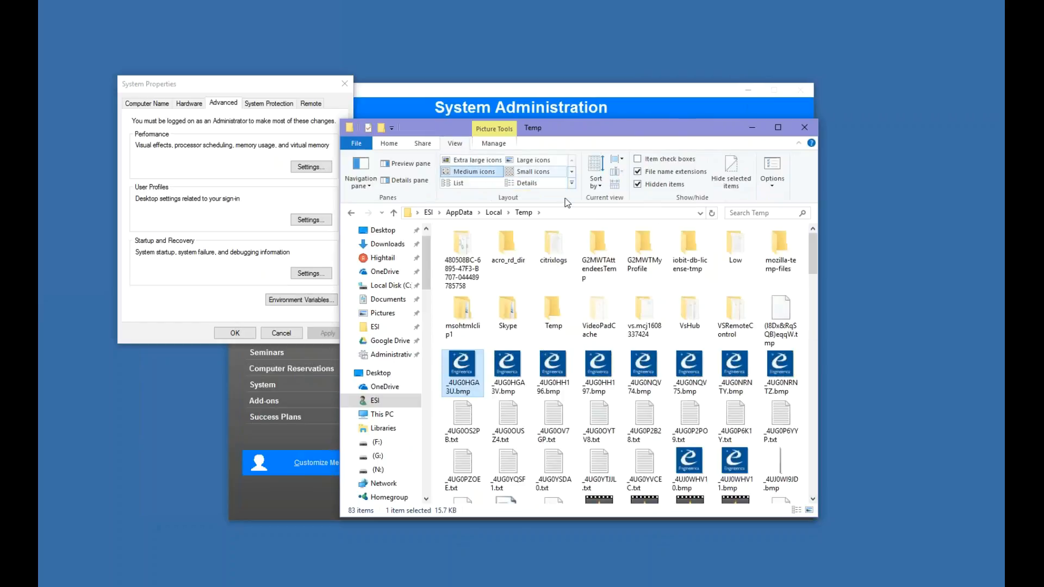
{"action": "left_click_drag", "start_coordinate": [812, 256], "coordinate": [813, 281]}
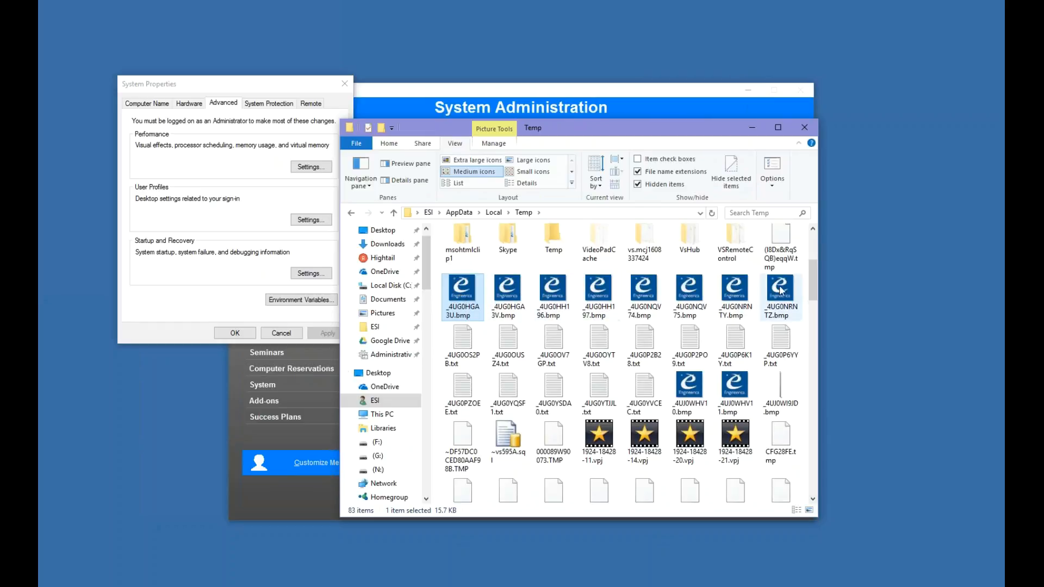
Open the Temp folder's _4UG0P6YYP.txt file in Notepad, examine its records, and close it
{"action": "left_click_drag", "start_coordinate": [813, 276], "coordinate": [812, 291]}
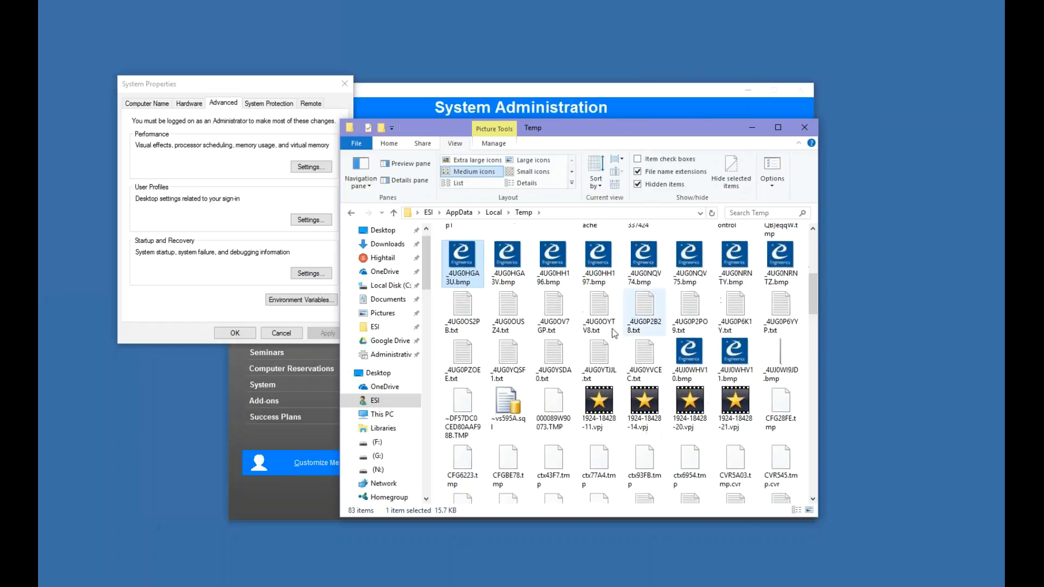
{"action": "double_click", "coordinate": [781, 305]}
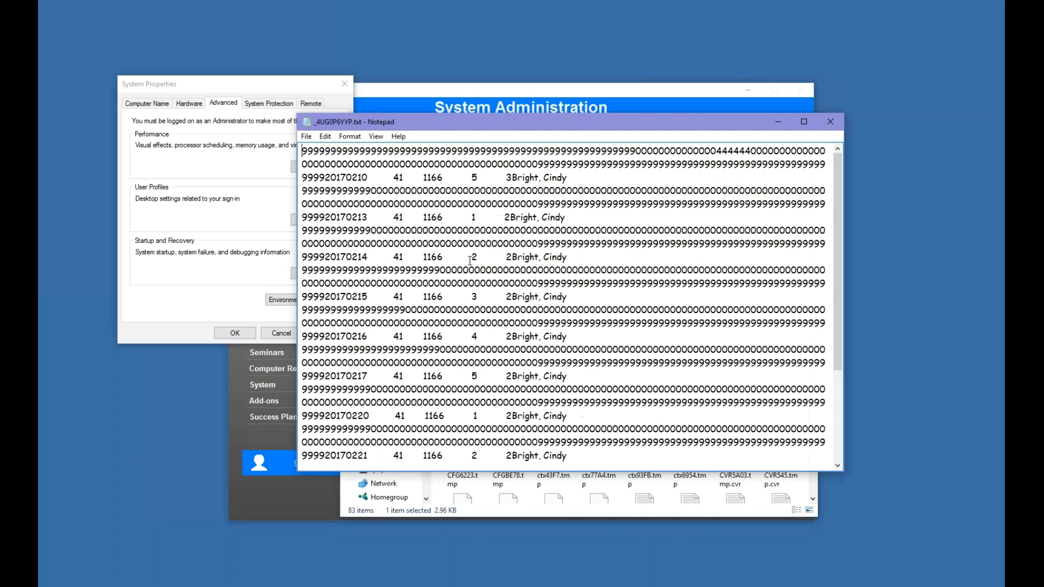
{"action": "left_click_drag", "start_coordinate": [515, 179], "coordinate": [544, 178]}
{"action": "left_click_drag", "start_coordinate": [531, 243], "coordinate": [544, 243]}
{"action": "left_click", "coordinate": [830, 122]}
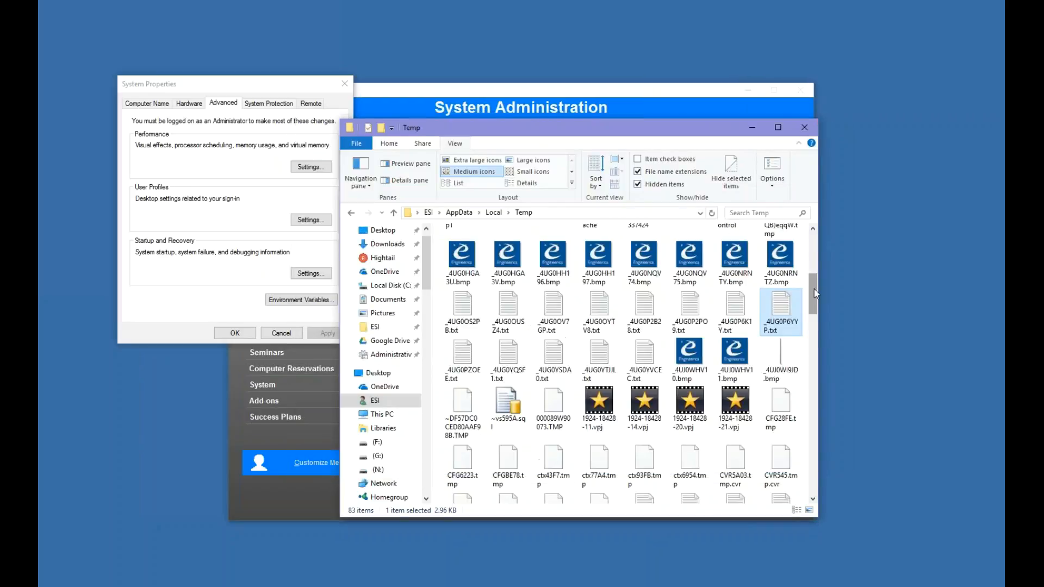
{"action": "left_click_drag", "start_coordinate": [809, 295], "coordinate": [813, 97]}
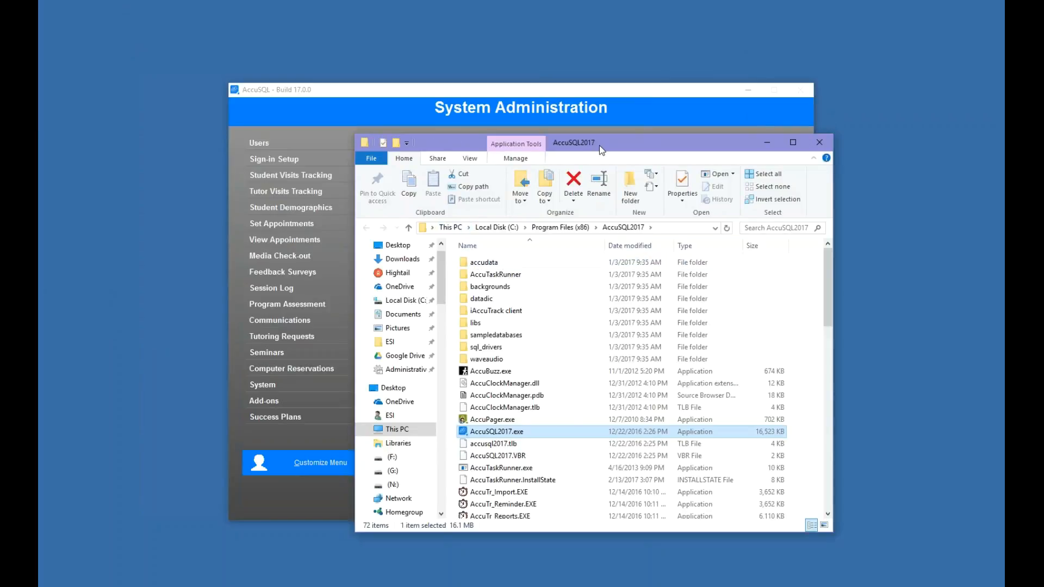
Display the AccuSQL2017 program folder's full path and locate AccuTr_Import.EXE and AccuTaskRunner.exe in it
{"action": "left_click_drag", "start_coordinate": [598, 146], "coordinate": [509, 98]}
{"action": "scroll", "coordinate": [738, 259], "scroll_direction": "down", "scroll_amount": 2}
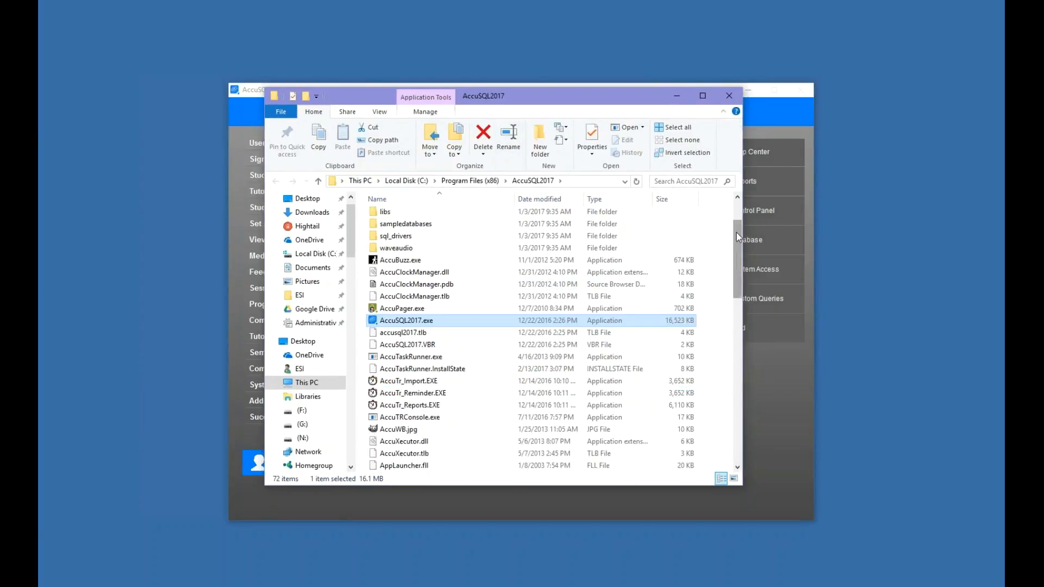
{"action": "left_click_drag", "start_coordinate": [739, 236], "coordinate": [737, 249]}
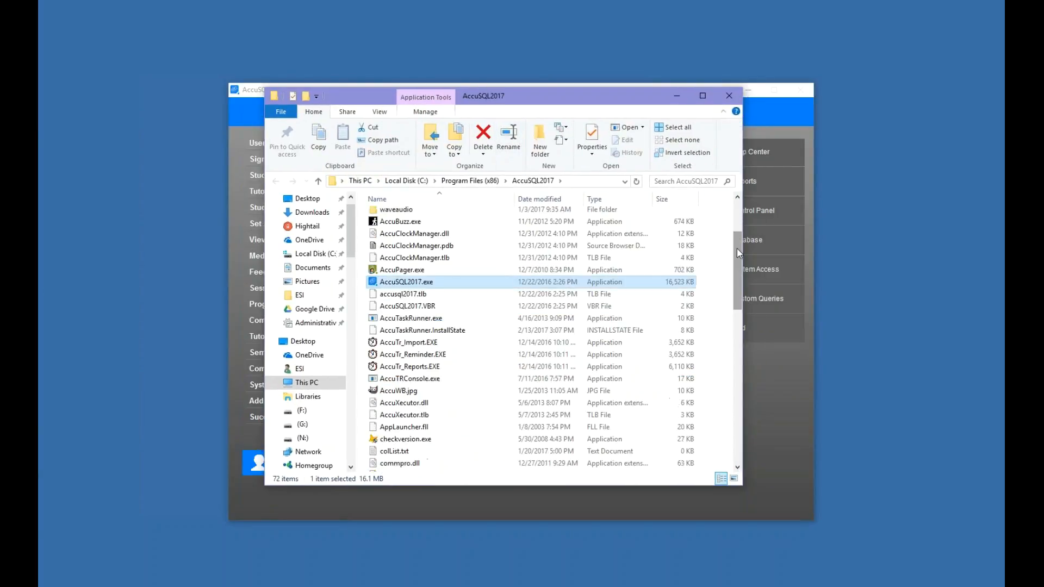
{"action": "left_click", "coordinate": [588, 182]}
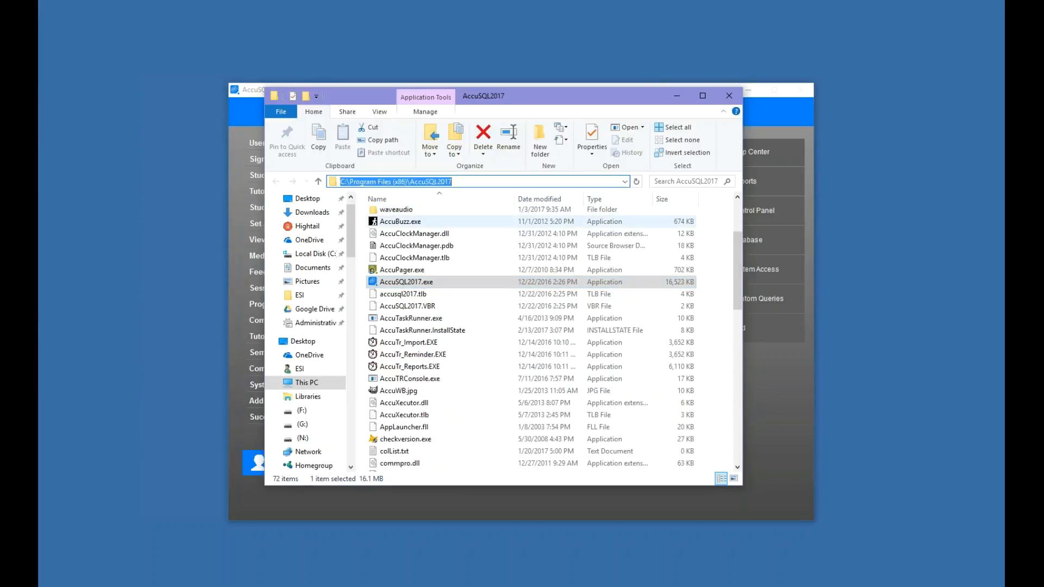
{"action": "left_click_drag", "start_coordinate": [738, 261], "coordinate": [737, 266]}
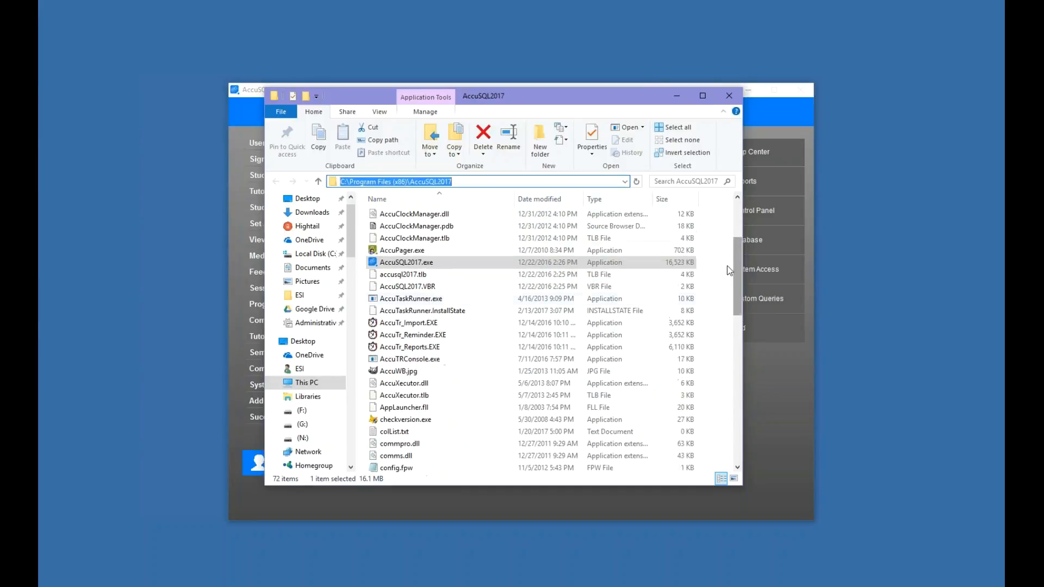
{"action": "left_click", "coordinate": [424, 325]}
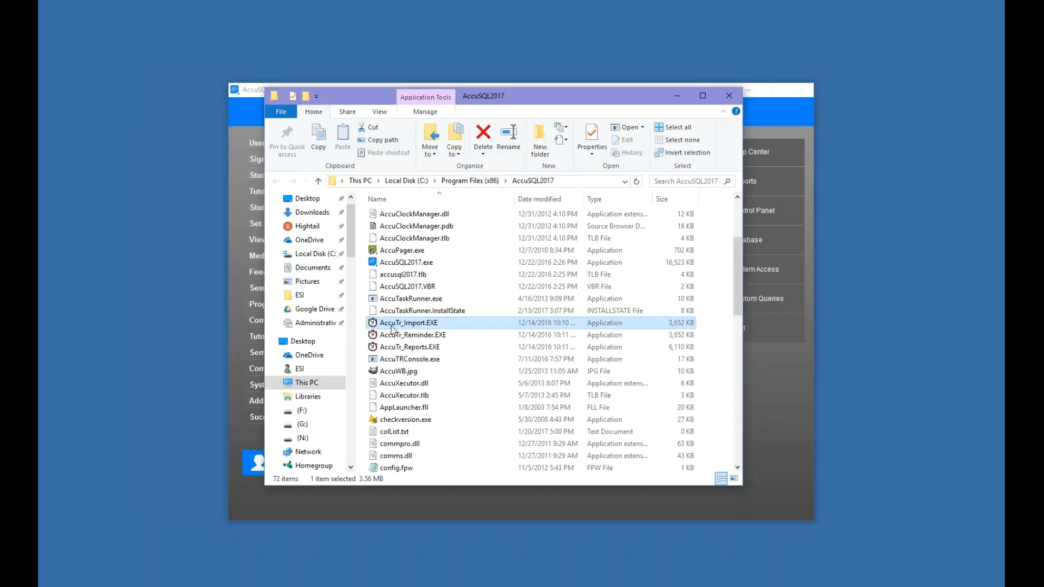
{"action": "left_click", "coordinate": [415, 299]}
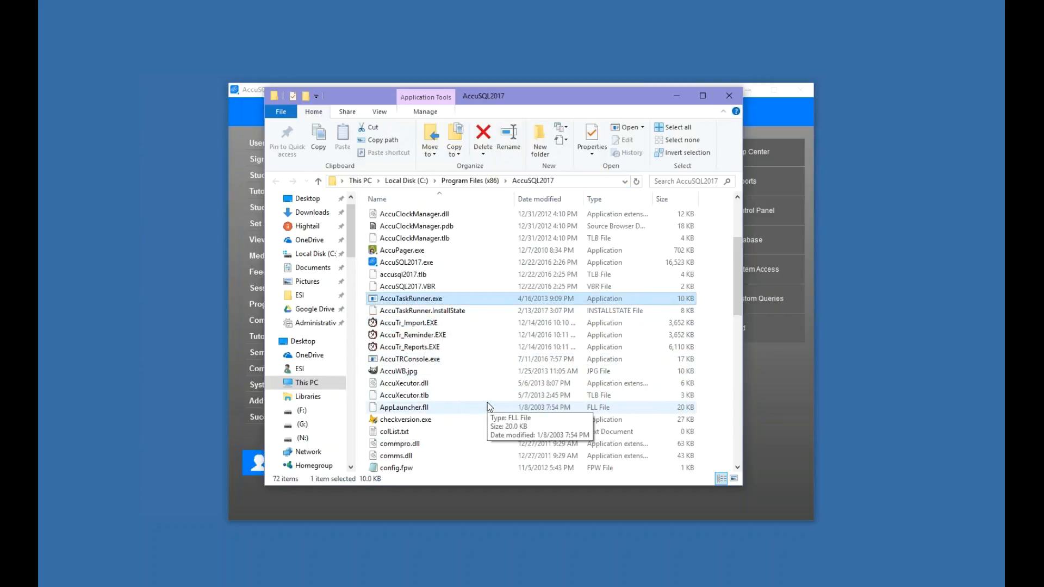
Select AccuTr_Import.EXE, AccuTr_Reminder.EXE and AccuTr_Reports.EXE together, and single out each of the three in turn
{"action": "left_click", "coordinate": [405, 324]}
{"action": "left_click", "coordinate": [405, 336], "text": "ctrl"}
{"action": "left_click", "coordinate": [409, 347], "text": "ctrl"}
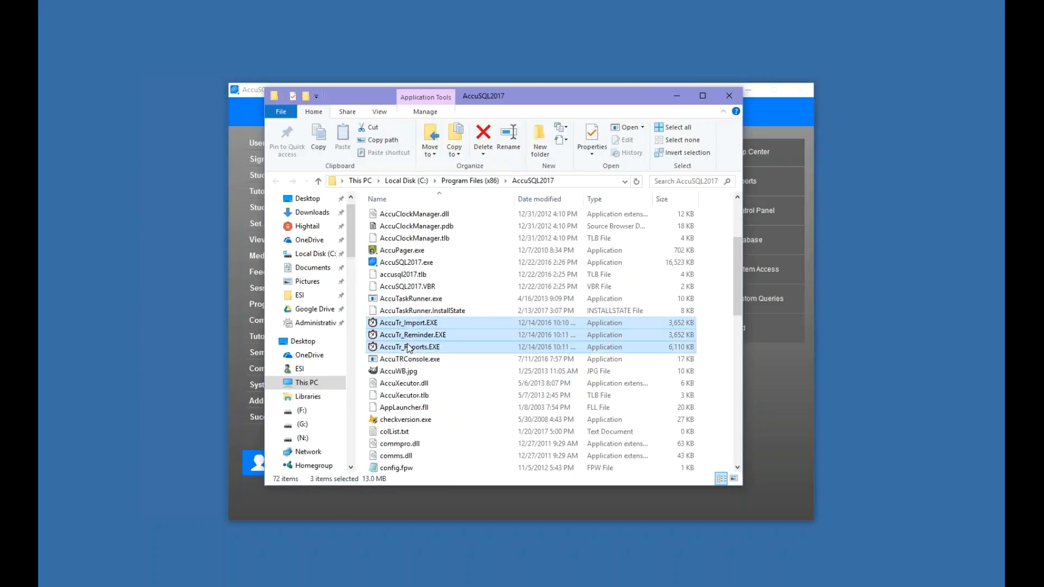
{"action": "left_click", "coordinate": [479, 391]}
{"action": "left_click", "coordinate": [418, 325]}
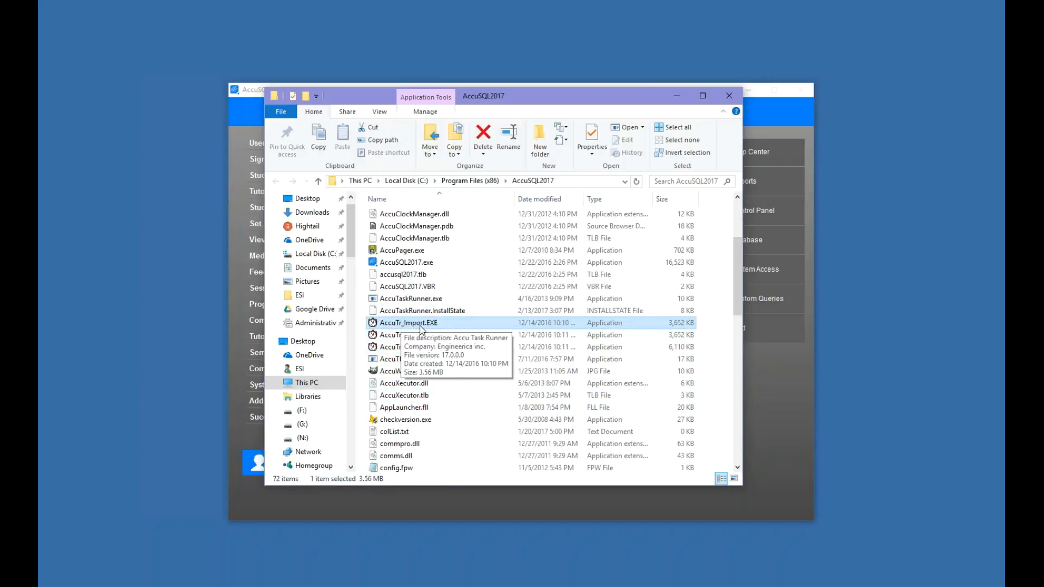
{"action": "left_click", "coordinate": [398, 335]}
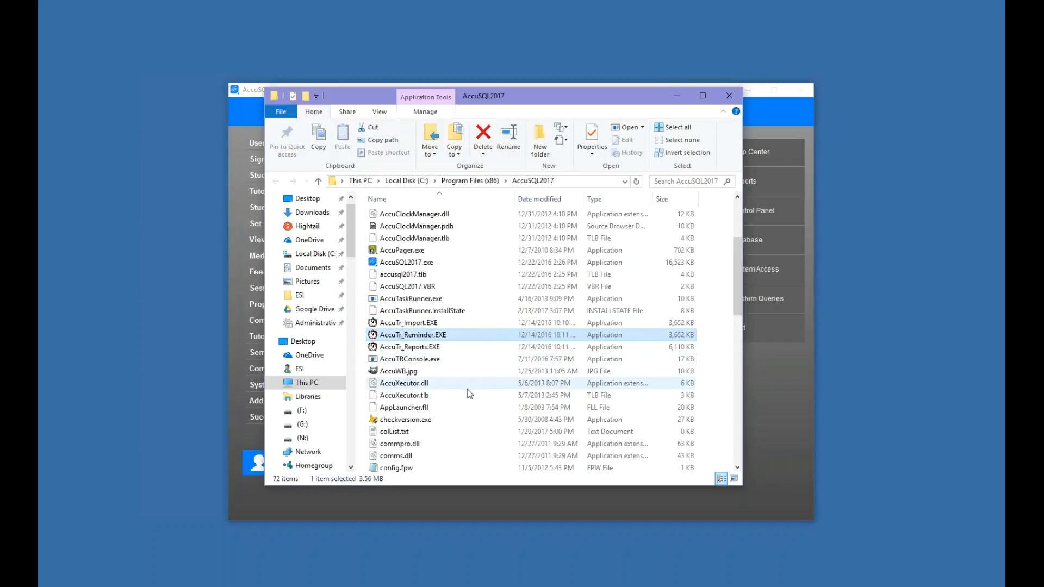
{"action": "left_click", "coordinate": [421, 347]}
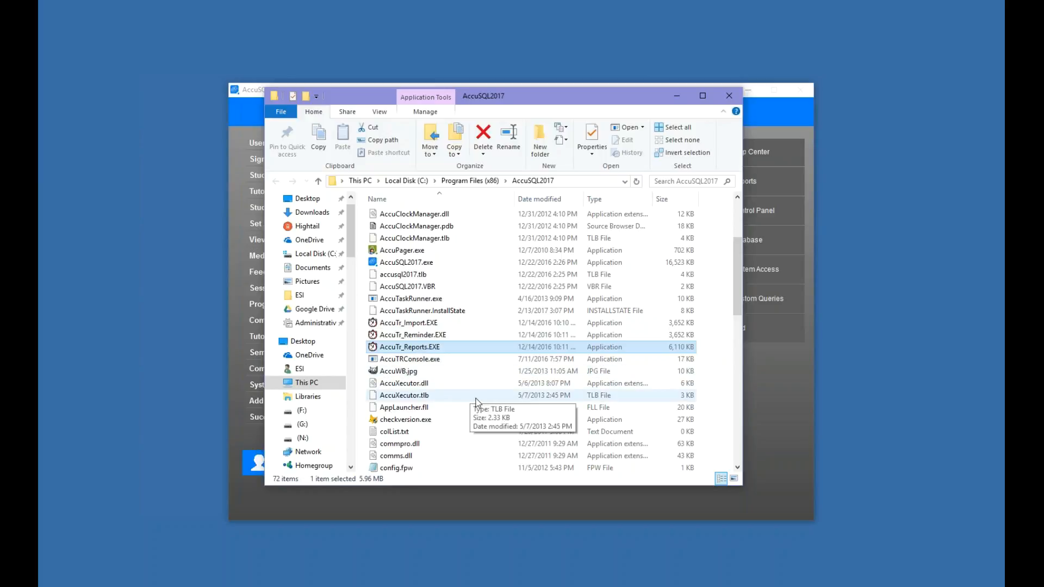
Examine the compatibility, details and security properties of AccuTr_Import.EXE and leave the Properties dialog without changes
{"action": "right_click", "coordinate": [435, 323]}
{"action": "left_click", "coordinate": [468, 317]}
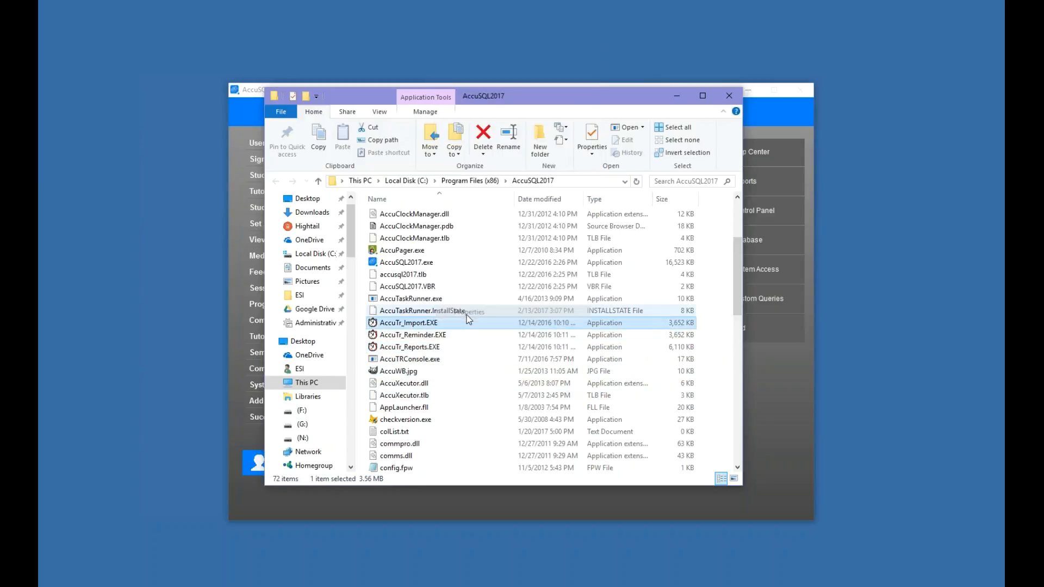
{"action": "left_click_drag", "start_coordinate": [458, 297], "coordinate": [459, 245]}
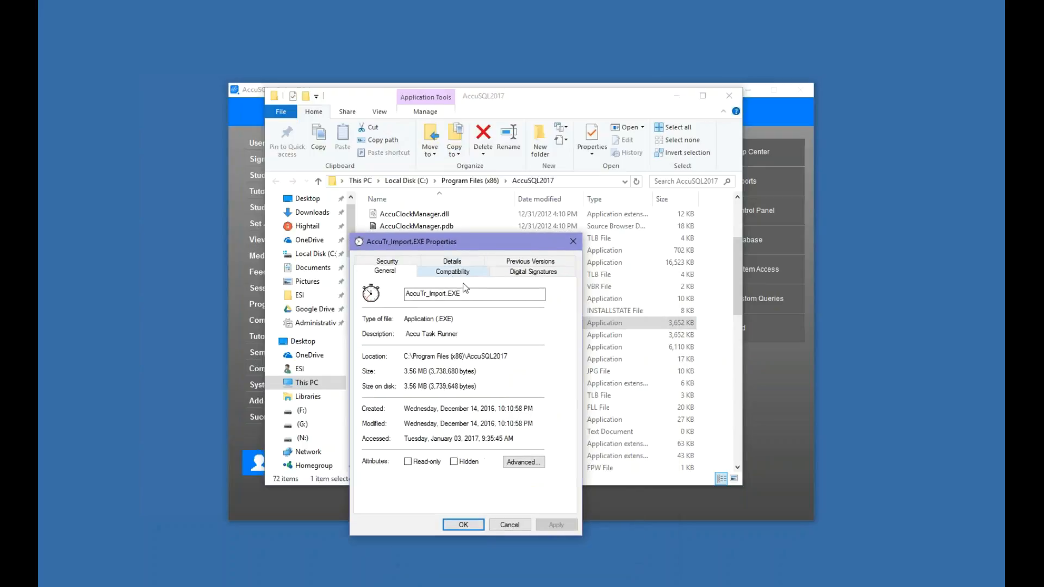
{"action": "left_click", "coordinate": [453, 271]}
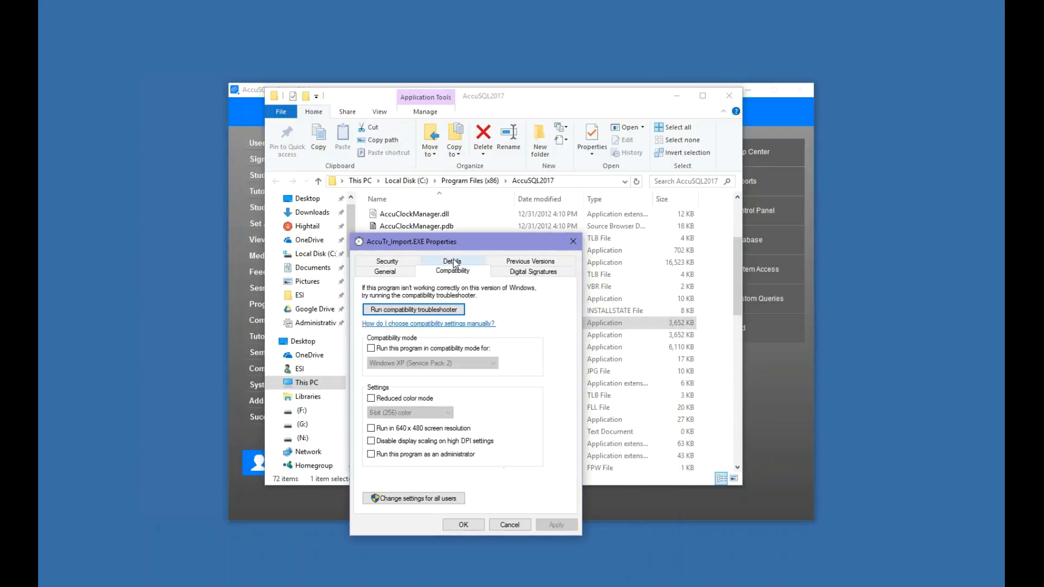
{"action": "left_click", "coordinate": [453, 262]}
{"action": "left_click", "coordinate": [412, 277]}
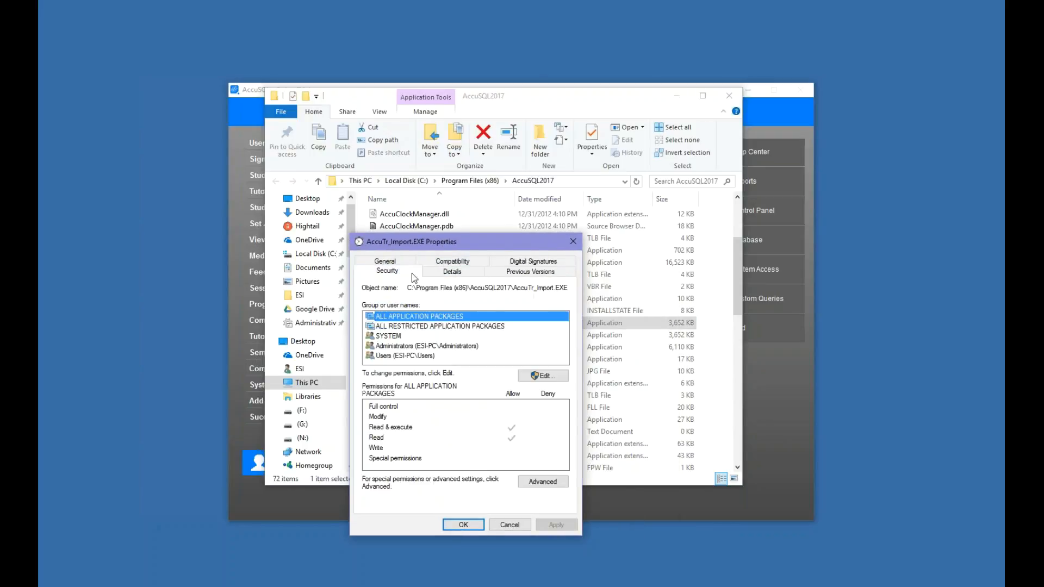
{"action": "left_click", "coordinate": [509, 525]}
{"action": "left_click_drag", "start_coordinate": [739, 295], "coordinate": [736, 271]}
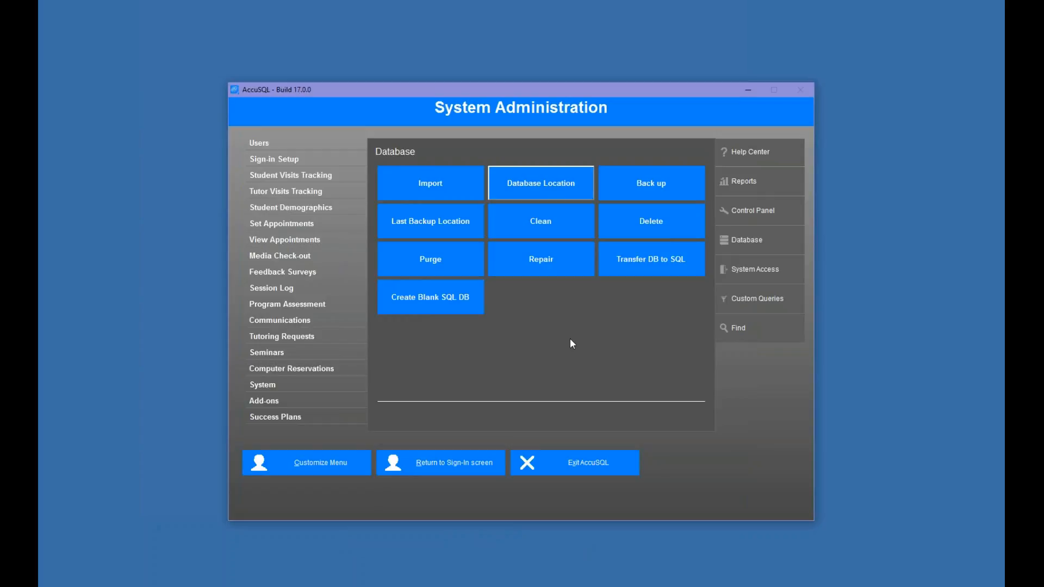